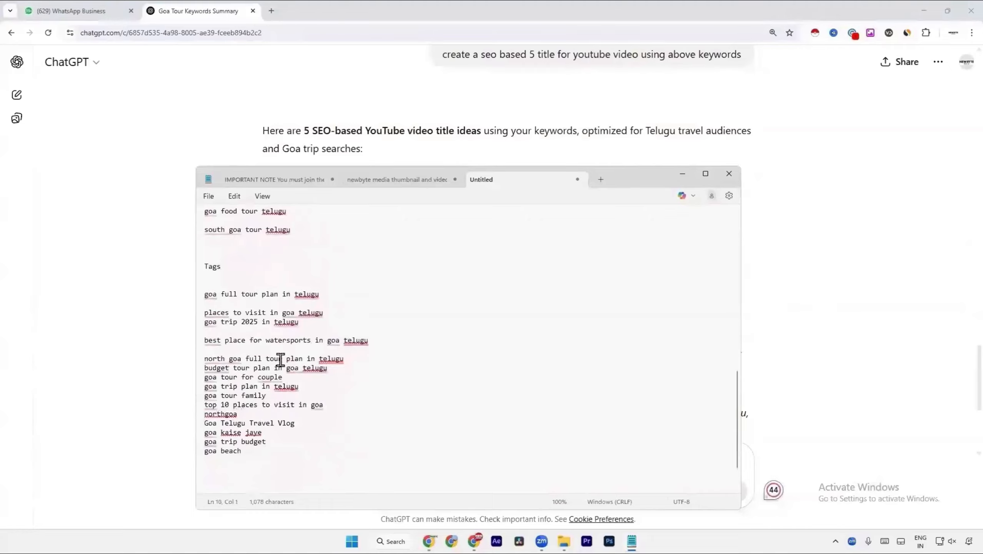
# Review the notes from the tag list up through the description keywords to the SEO-based title.
pyautogui.scroll(2, 314, 345)
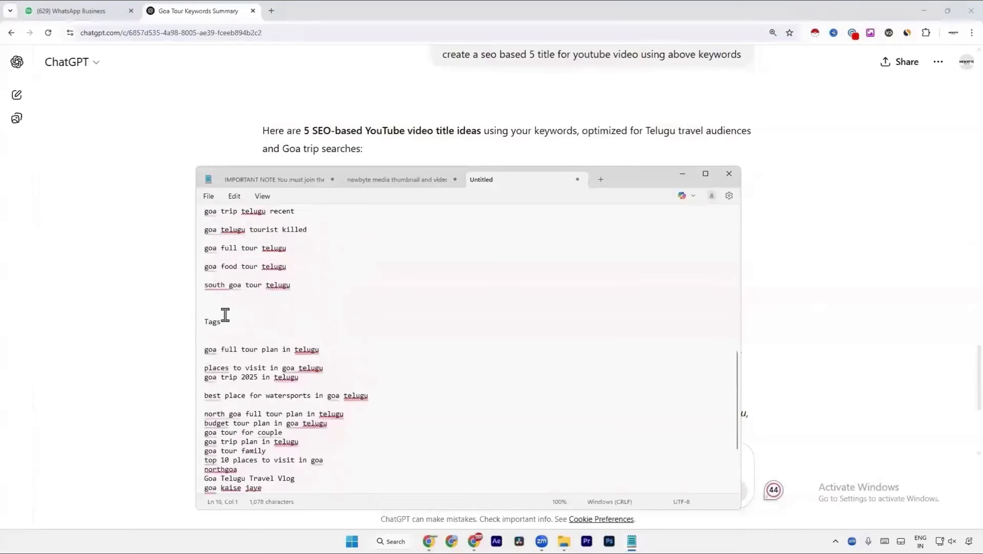
pyautogui.scroll(1, 247, 290)
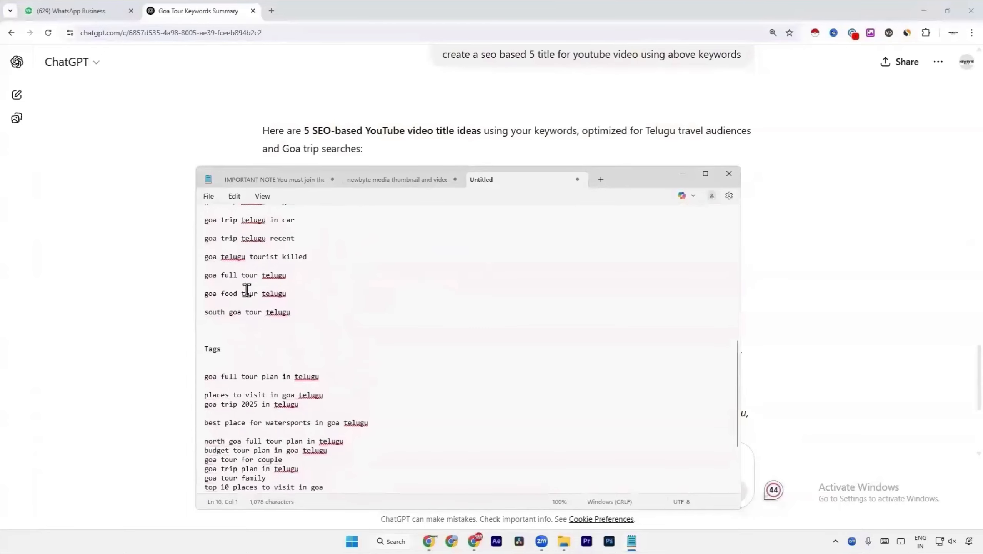
pyautogui.scroll(1, 247, 290)
pyautogui.scroll(1, 243, 295)
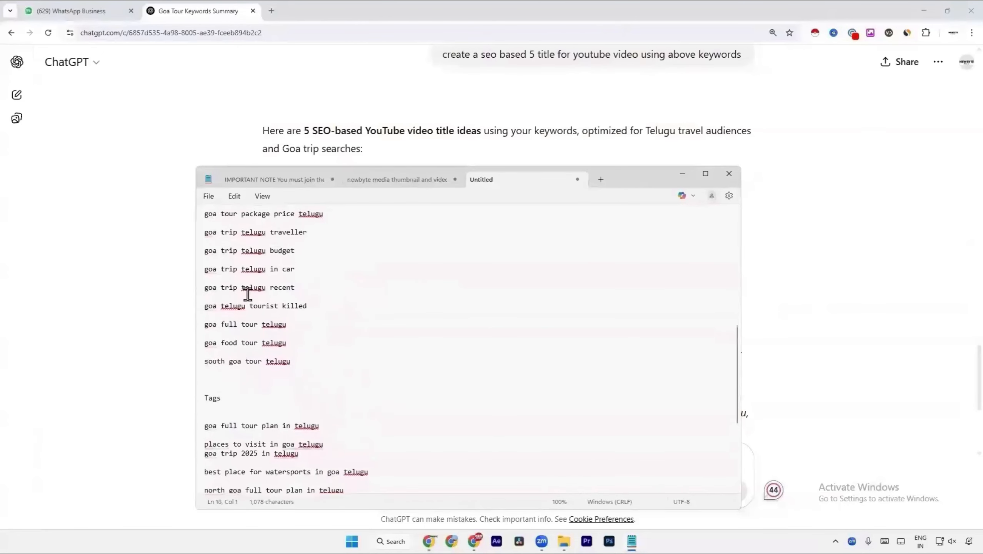
pyautogui.scroll(1, 294, 264)
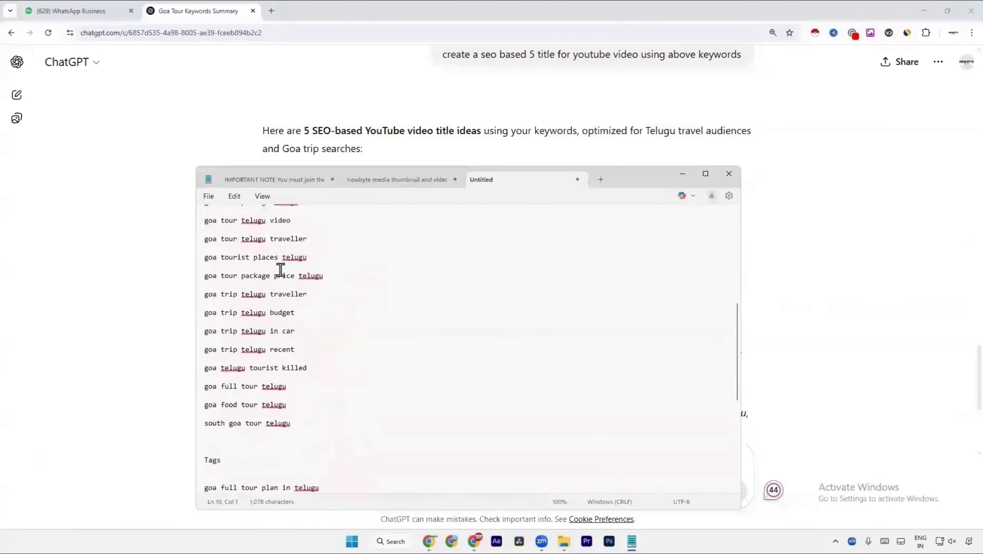
pyautogui.scroll(1, 291, 267)
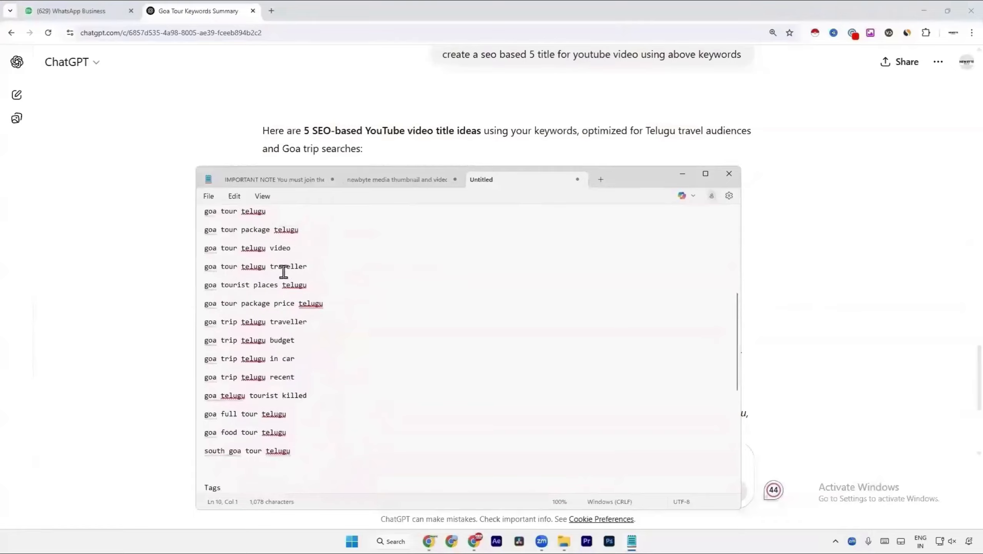
pyautogui.scroll(2, 287, 277)
pyautogui.scroll(2, 288, 284)
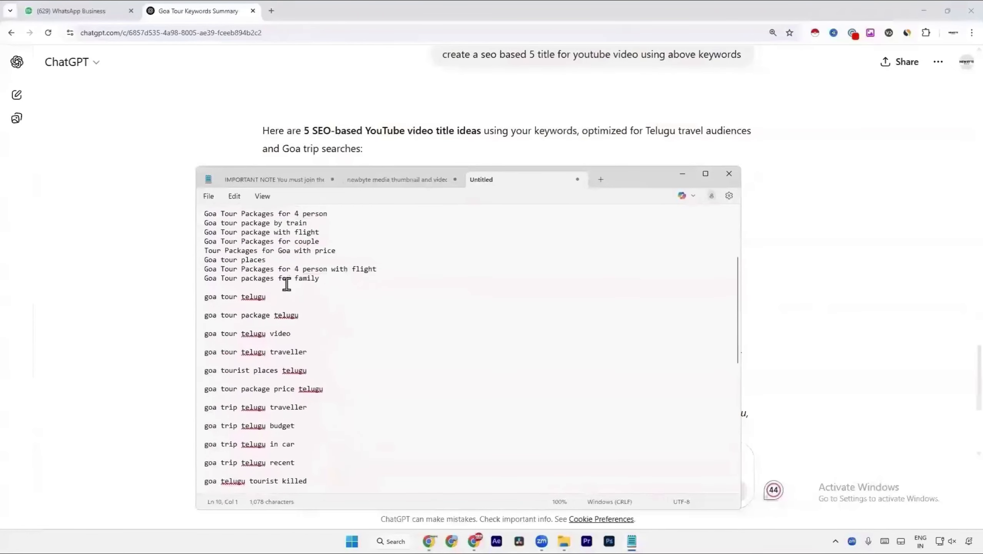
pyautogui.scroll(2, 282, 284)
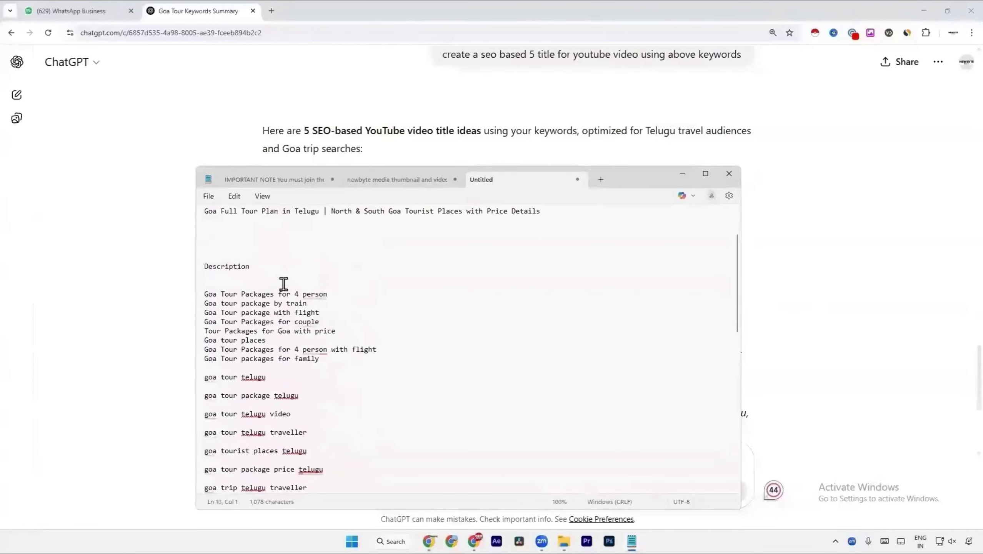
pyautogui.scroll(3, 282, 285)
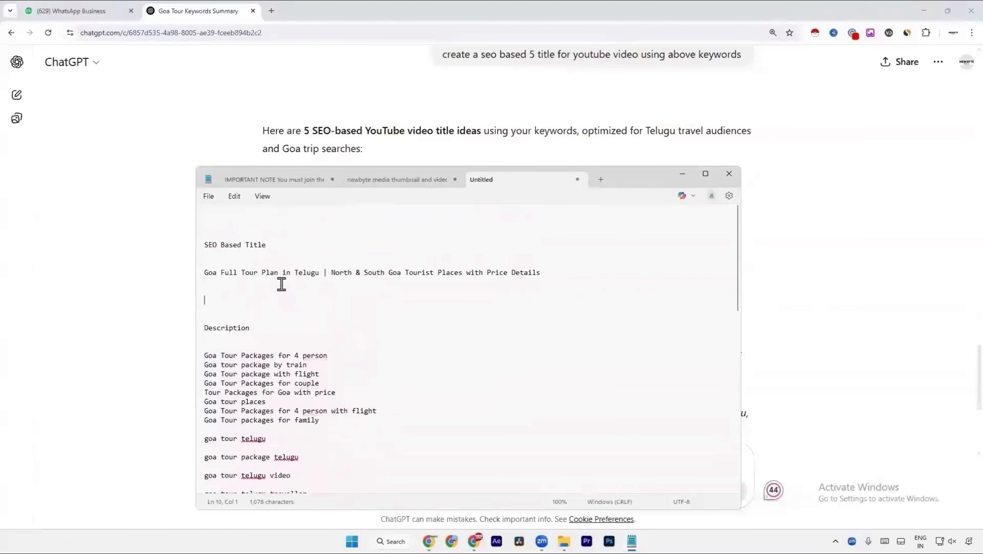
# Remove the extra blank lines between the SEO-based title and the Description heading in the notes.
pyautogui.press('Delete')
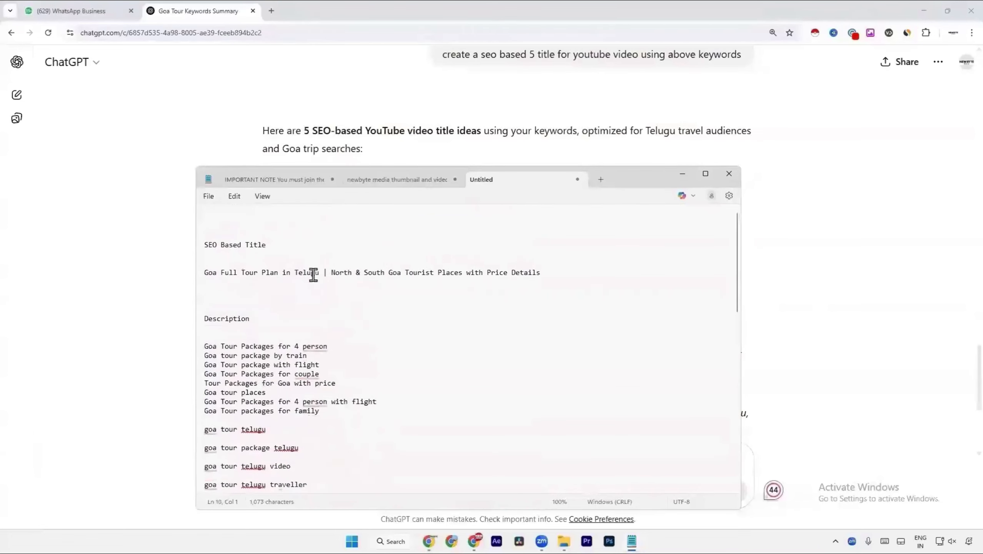
pyautogui.click(544, 274)
pyautogui.write('|')
pyautogui.press('BackSpace')
pyautogui.press('BackSpace')
pyautogui.click(257, 302)
pyautogui.press('BackSpace')
pyautogui.scroll(-10, 257, 301)
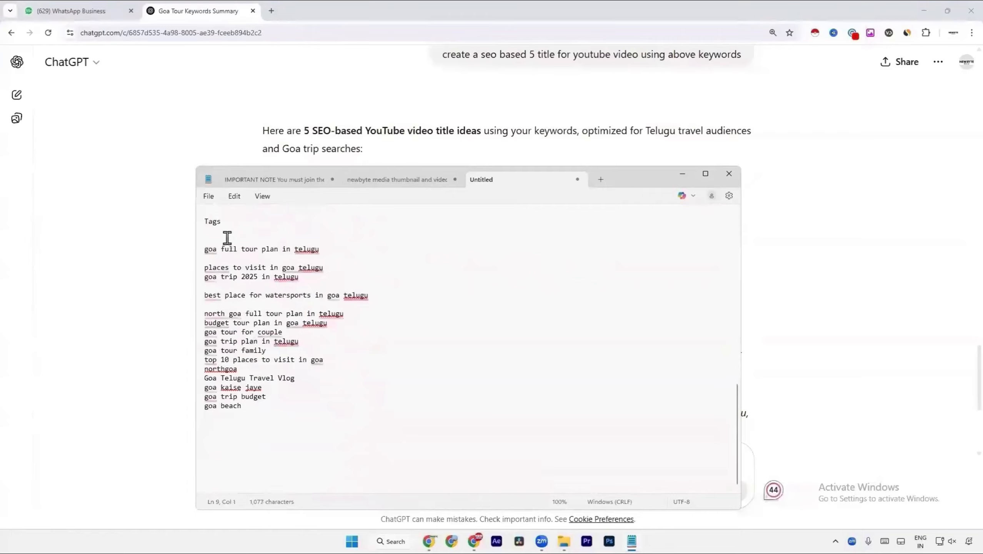
pyautogui.click(266, 414)
pyautogui.scroll(10, 263, 409)
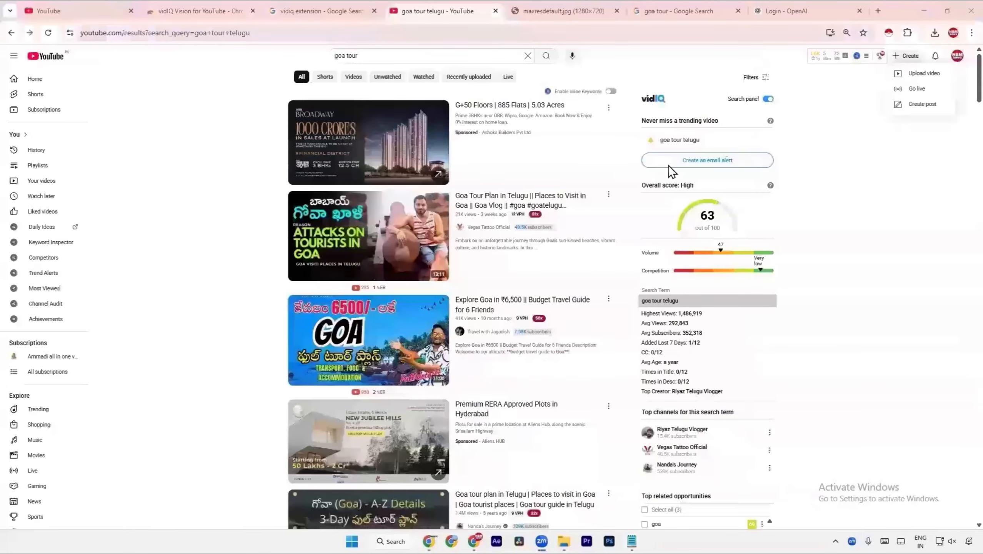
# Start a new YouTube video upload and choose the Travel Business video from the Desktop folder.
pyautogui.click(903, 56)
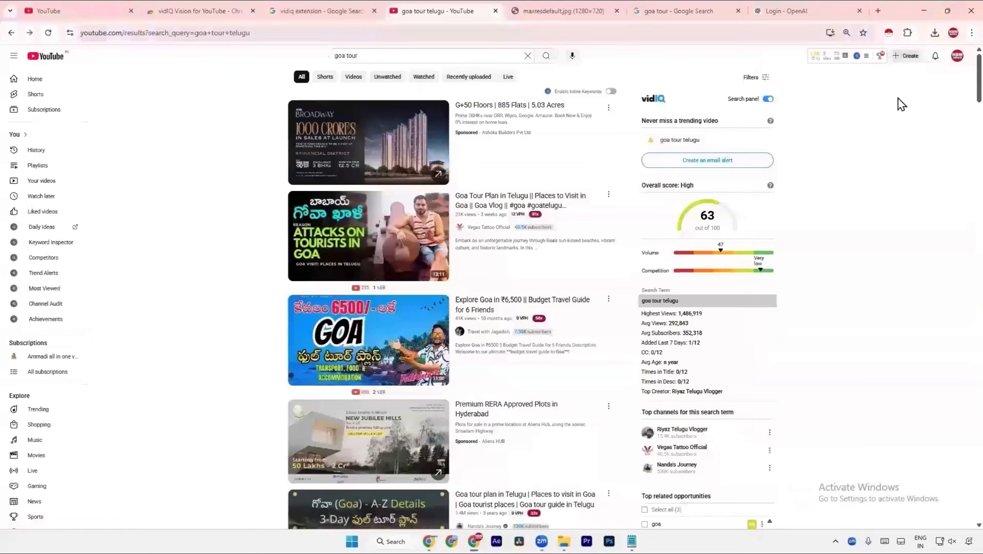
pyautogui.click(907, 56)
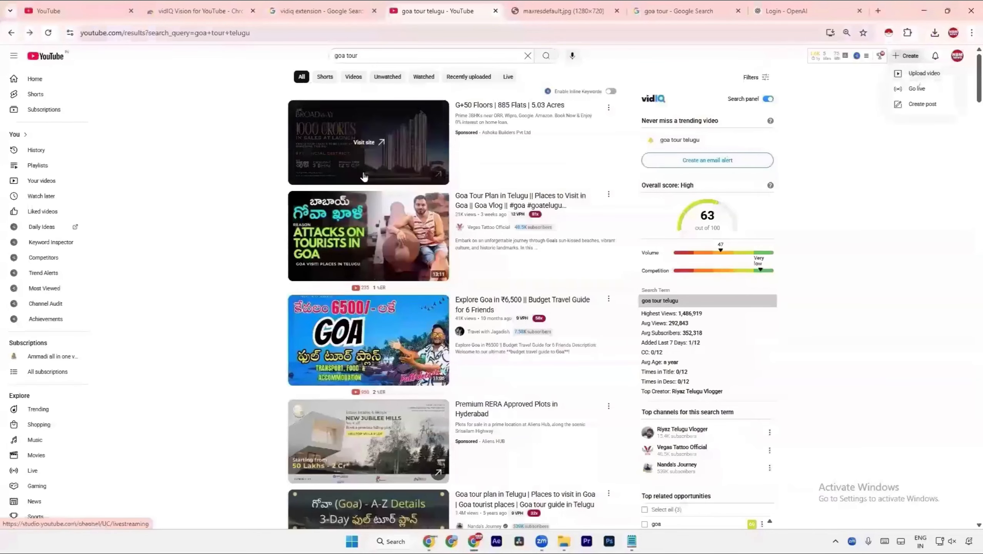
pyautogui.click(924, 74)
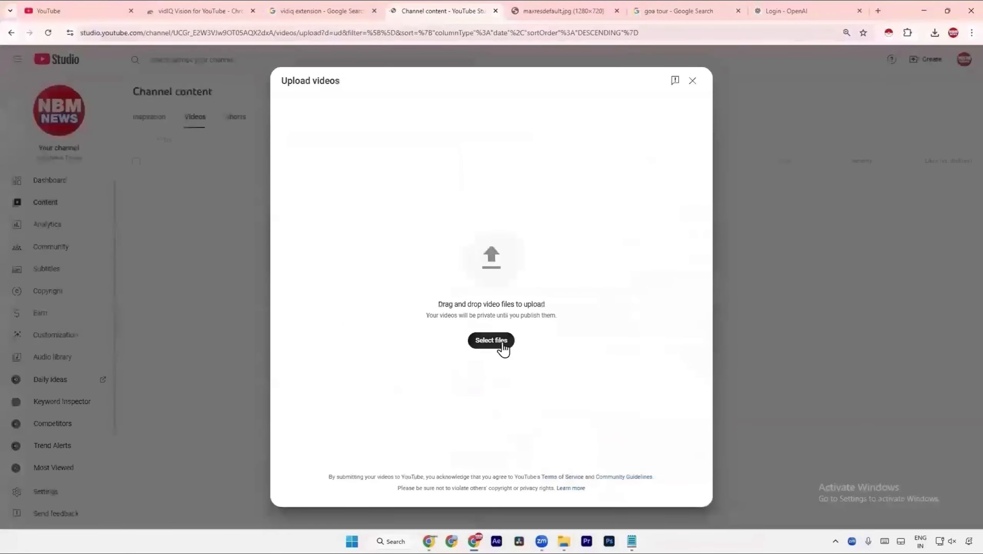
pyautogui.click(503, 344)
pyautogui.scroll(3, 39, 191)
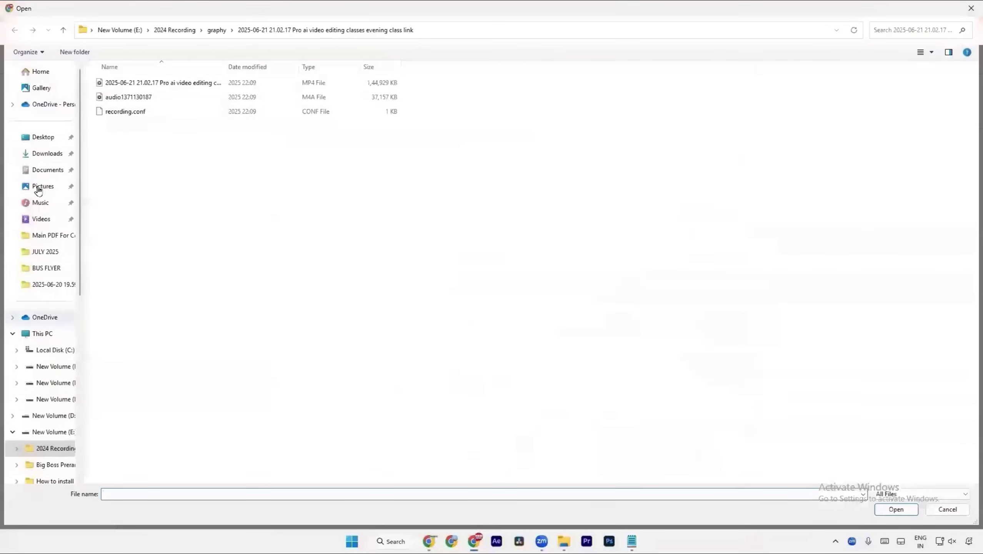
pyautogui.click(41, 138)
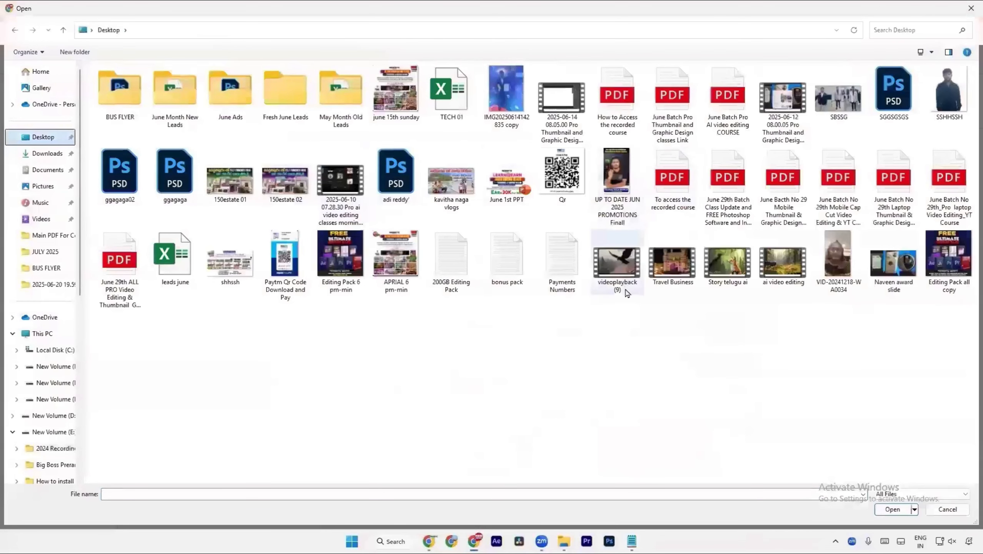
pyautogui.doubleClick(669, 281)
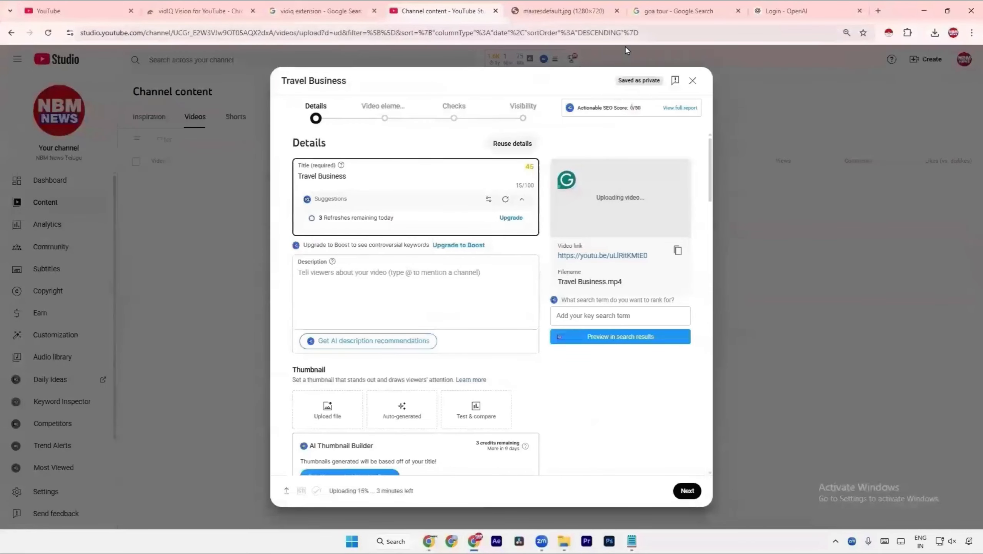
# Replace the video title with "Goa Full Tour Plan in Telugu | North & South Goa Tourist Places with Price Details" copied from the notes.
pyautogui.moveTo(368, 175); pyautogui.dragTo(256, 172)
pyautogui.press('BackSpace')
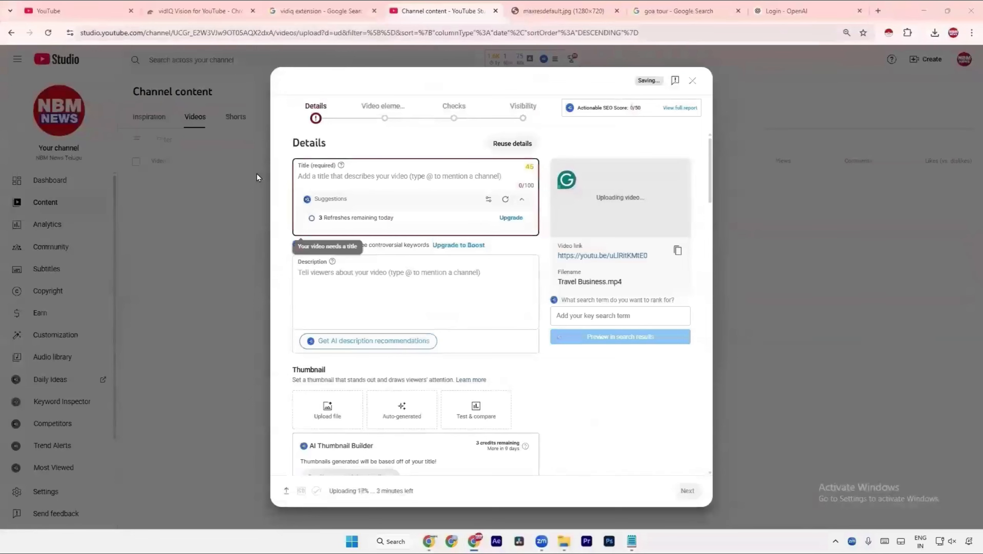
pyautogui.hotkey('alt', 'Tab')
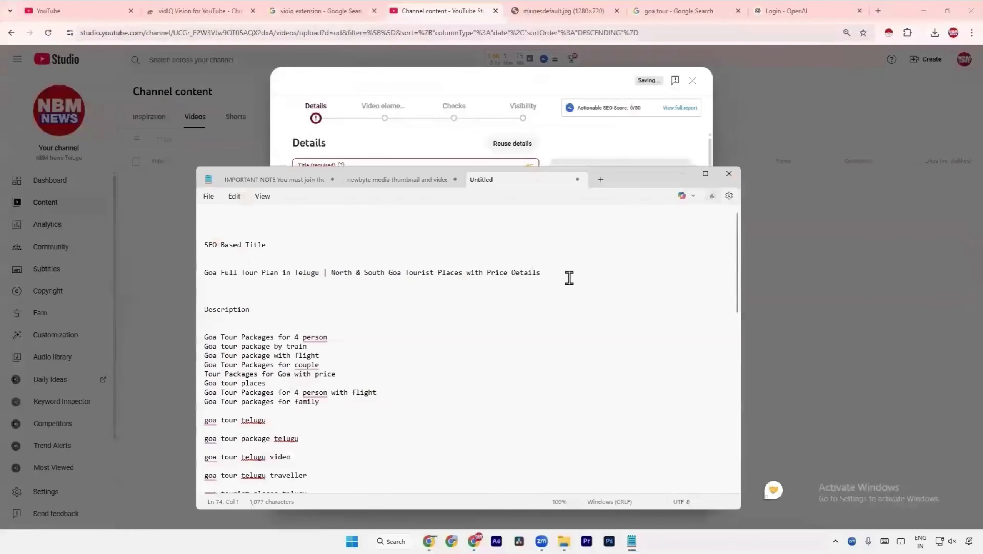
pyautogui.moveTo(566, 274); pyautogui.dragTo(200, 275)
pyautogui.hotkey('ctrl', 'c')
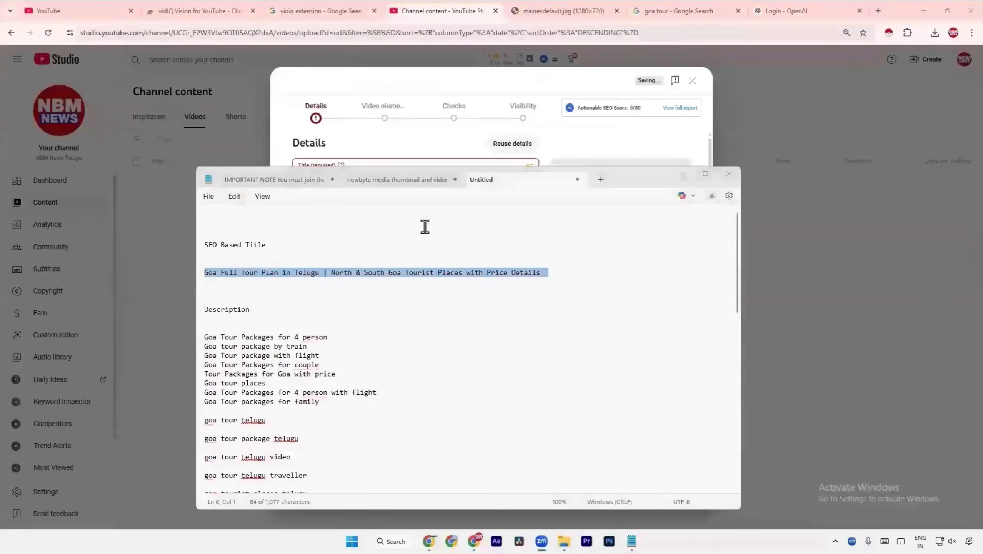
pyautogui.click(424, 140)
pyautogui.click(404, 179)
pyautogui.hotkey('ctrl', 'v')
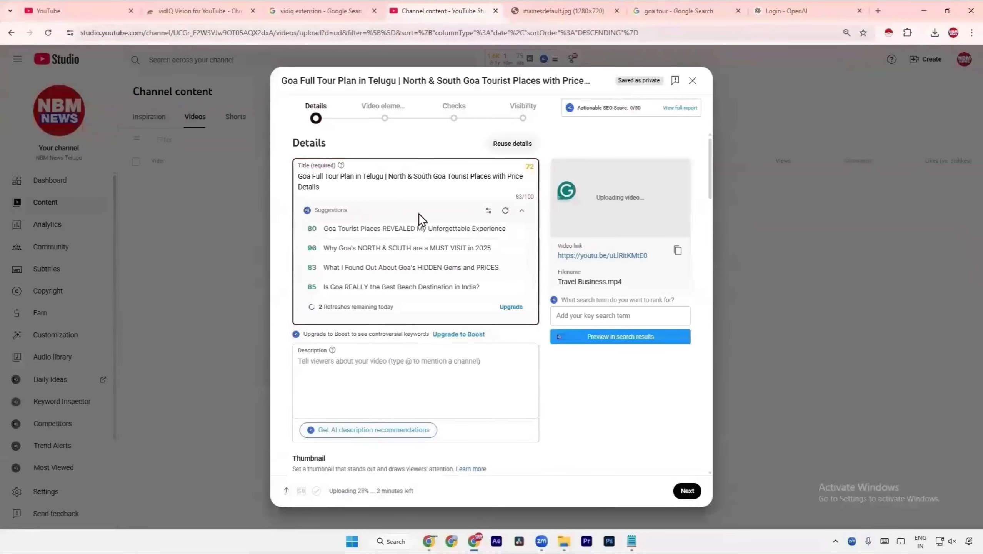
# Upload the image "maxresdefault - 2025-06-22T151306.491" from the Downloads folder as the video's thumbnail.
pyautogui.scroll(-3, 539, 183)
pyautogui.scroll(-3, 539, 183)
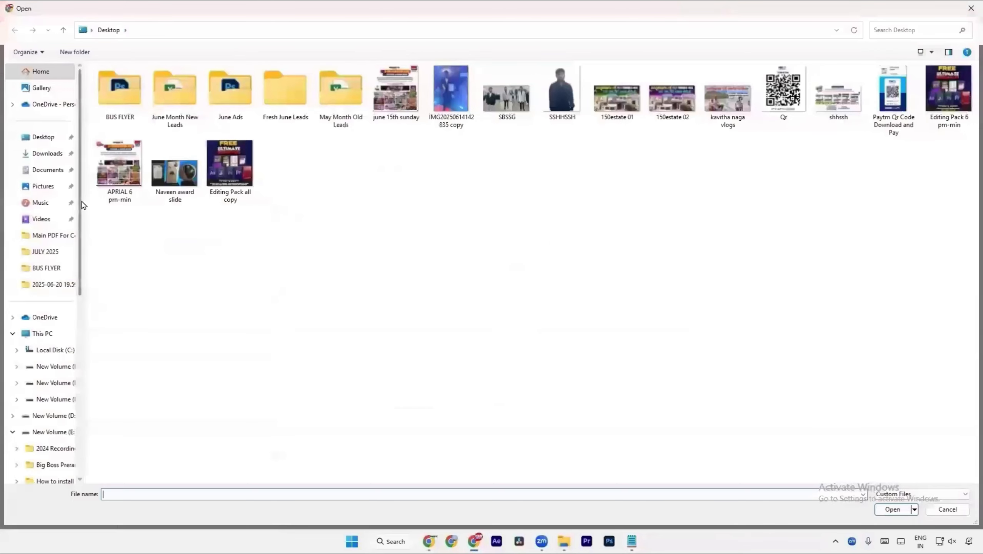
pyautogui.click(47, 153)
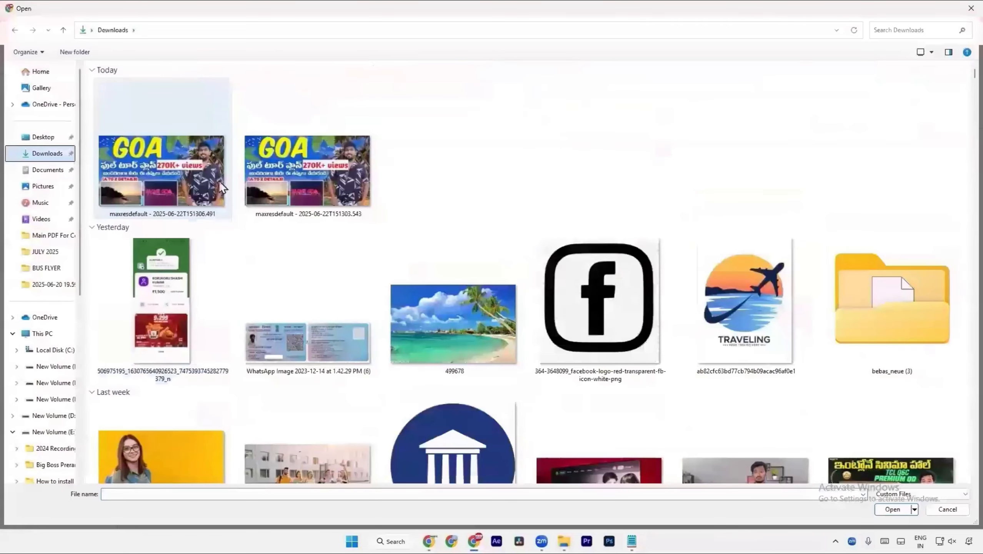
pyautogui.click(219, 180)
pyautogui.doubleClick(219, 181)
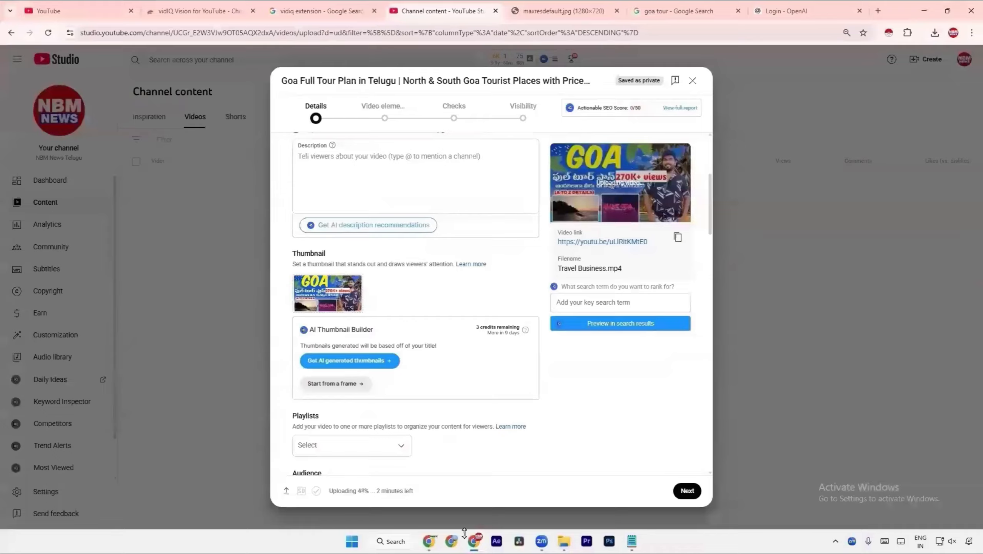
# Switch to the ChatGPT conversation and send the prompt "above script using give me a 5 telugu thumbnail titles".
pyautogui.click(430, 541)
pyautogui.click(443, 399)
pyautogui.scroll(-2, 407, 438)
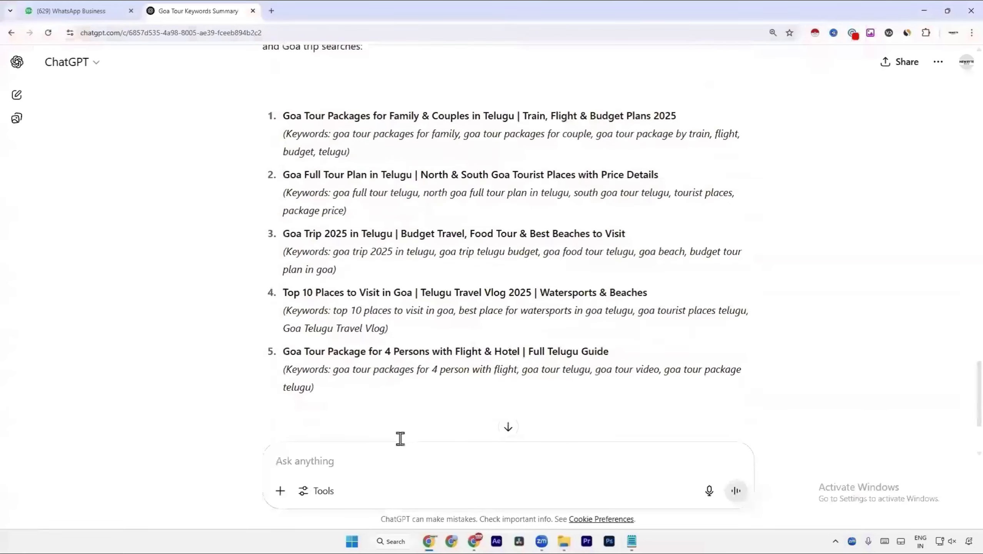
pyautogui.click(379, 463)
pyautogui.scroll(-3, 389, 430)
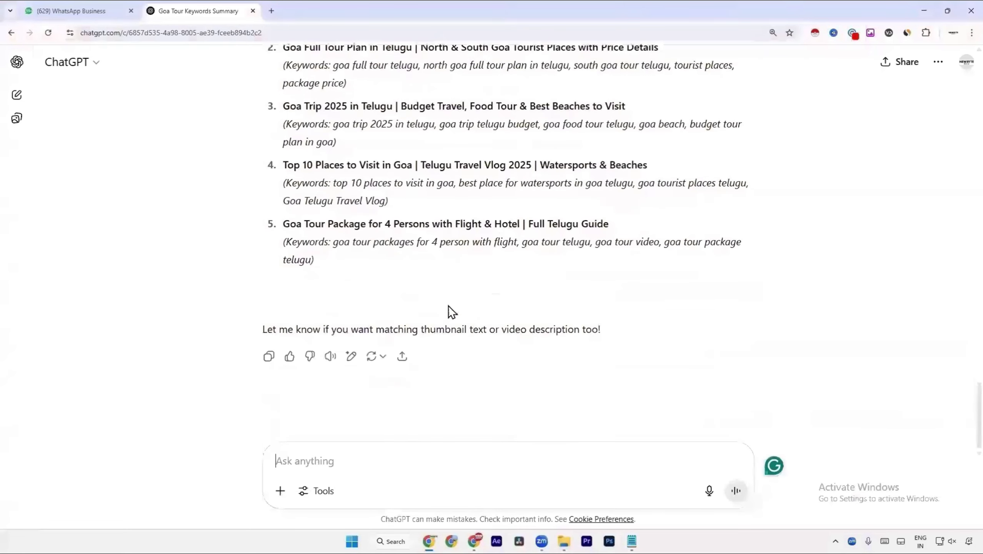
pyautogui.write('above sc')
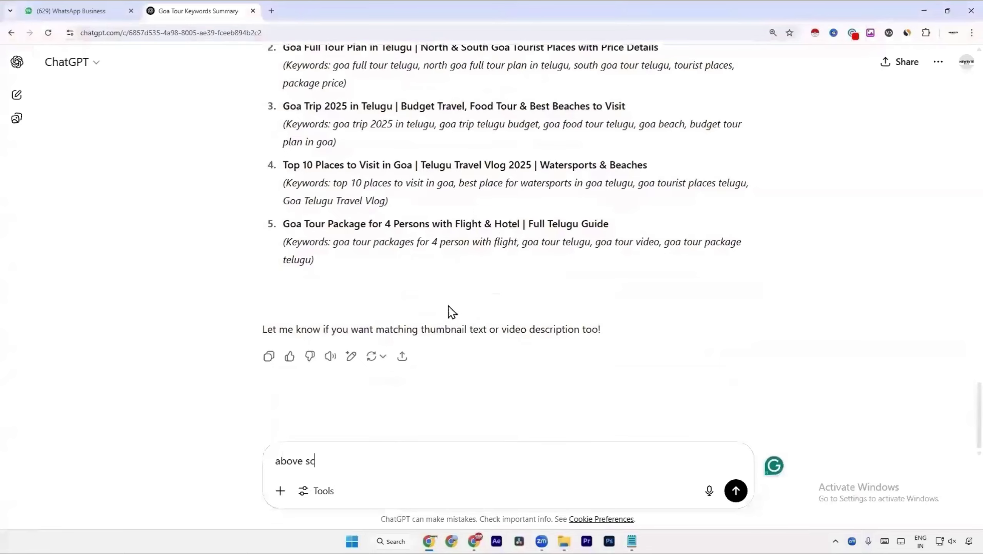
pyautogui.write('ript ')
pyautogui.write('using ')
pyautogui.write('crea')
pyautogui.press('BackSpace')
pyautogui.press('BackSpace')
pyautogui.press('BackSpace')
pyautogui.press('BackSpace')
pyautogui.write('give me a 5')
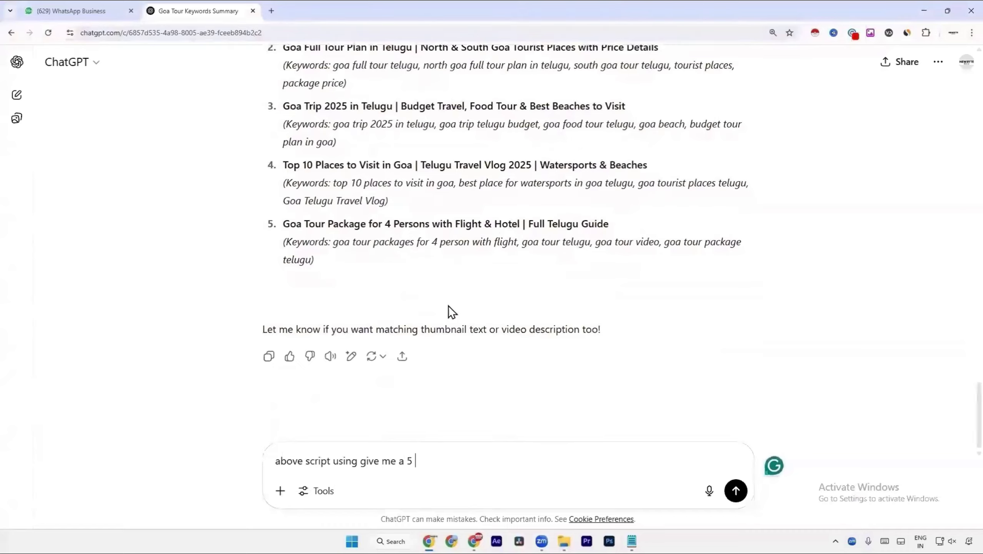
pyautogui.write(' telugu thumbnail tit')
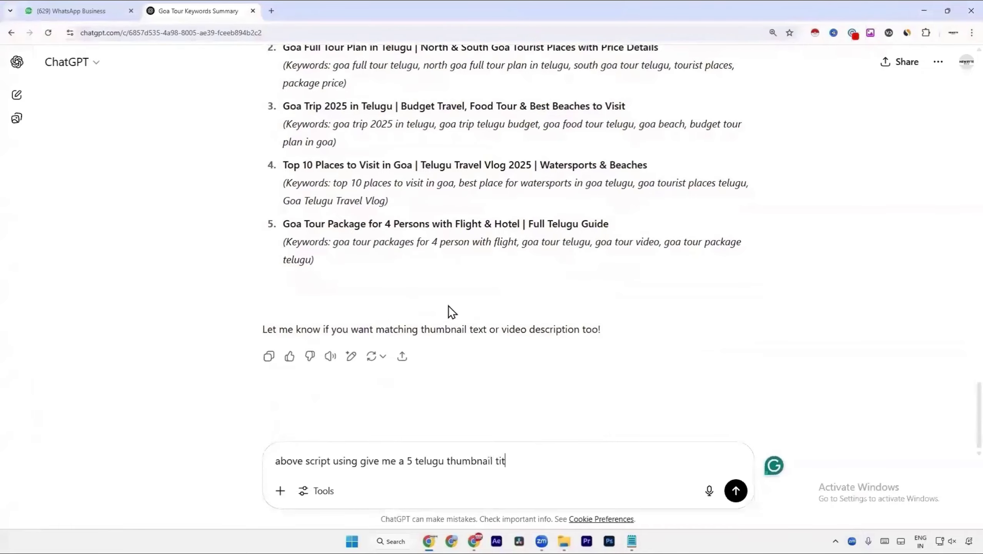
pyautogui.write('les')
pyautogui.press('Return')
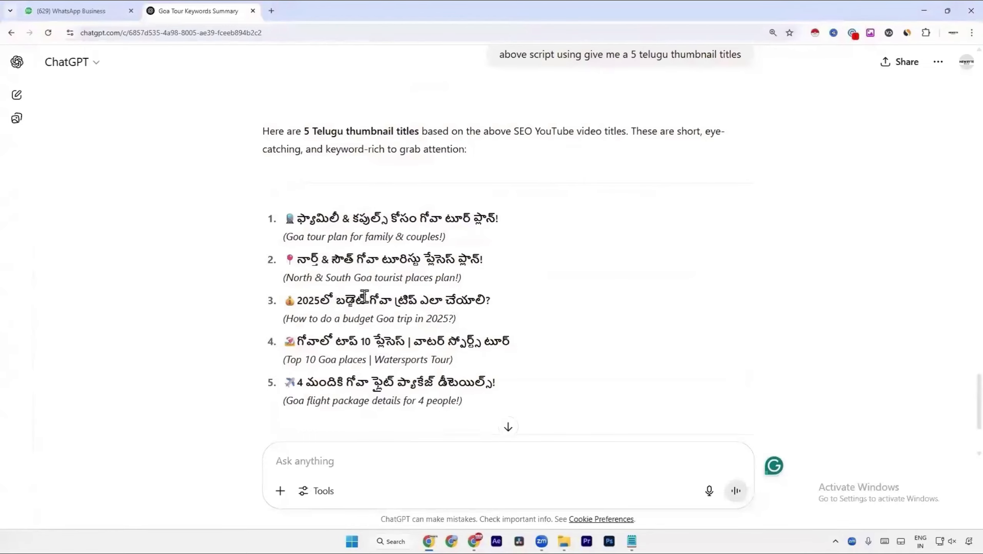
pyautogui.scroll(-3, 384, 310)
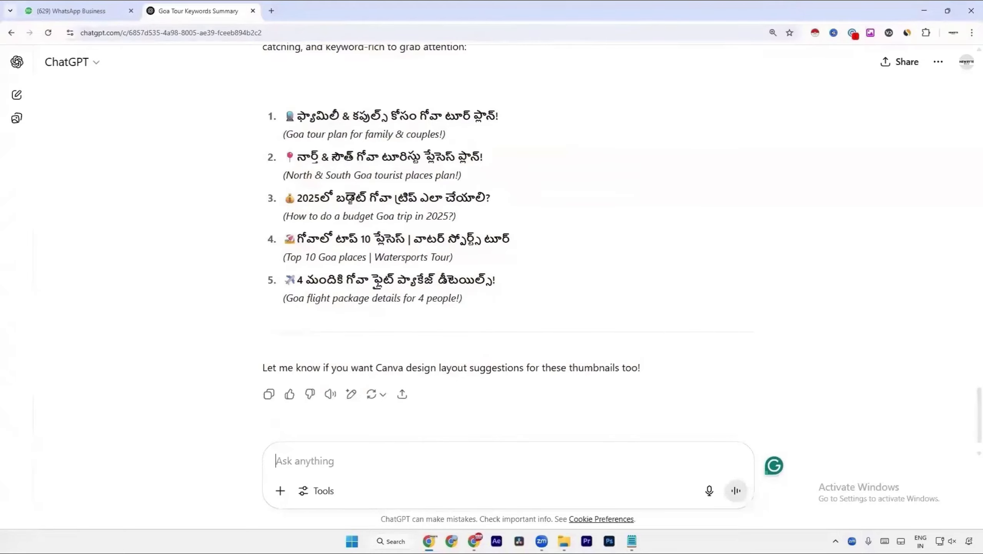
# Return to the YouTube Studio upload and open Test & compare for the video's thumbnail.
pyautogui.moveTo(474, 542)
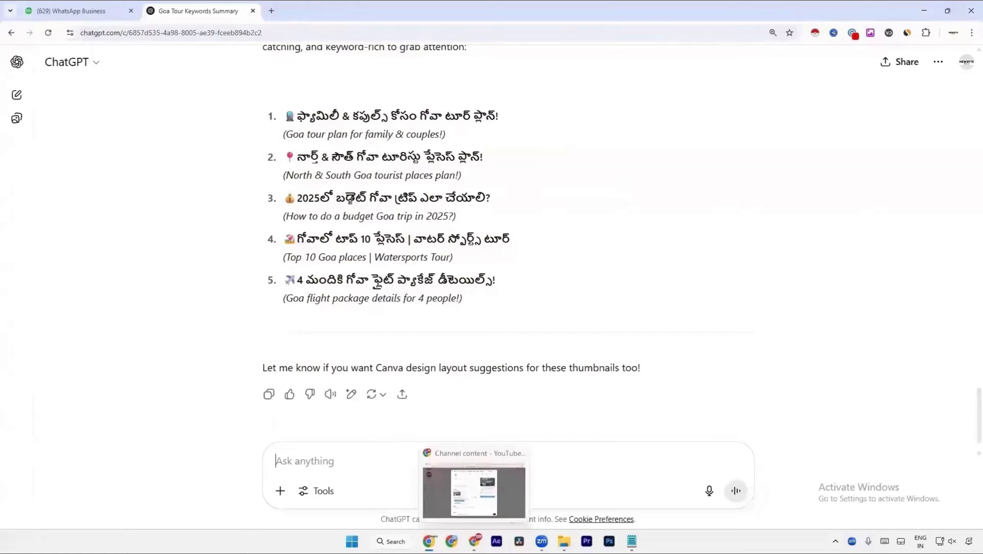
pyautogui.click(474, 490)
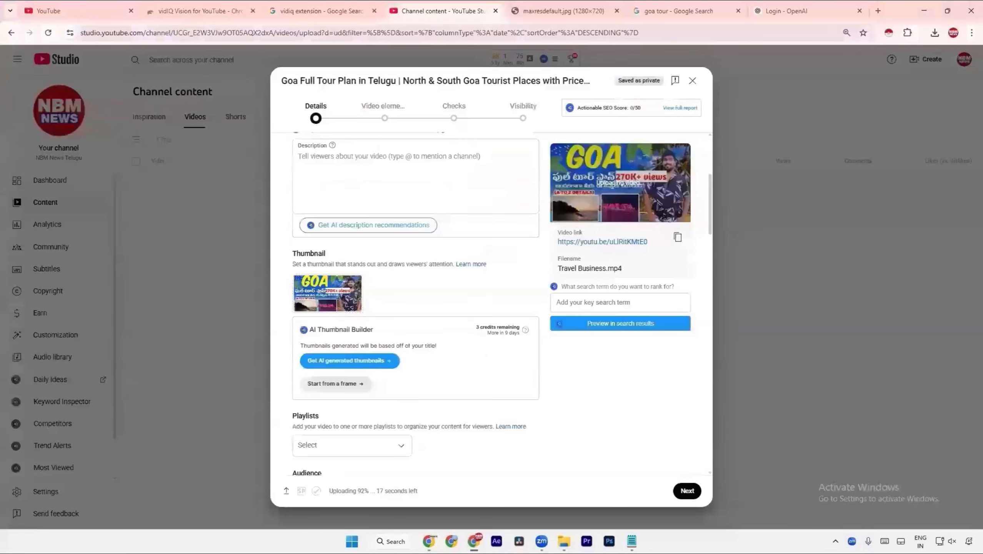
pyautogui.click(354, 294)
pyautogui.click(448, 283)
pyautogui.click(355, 291)
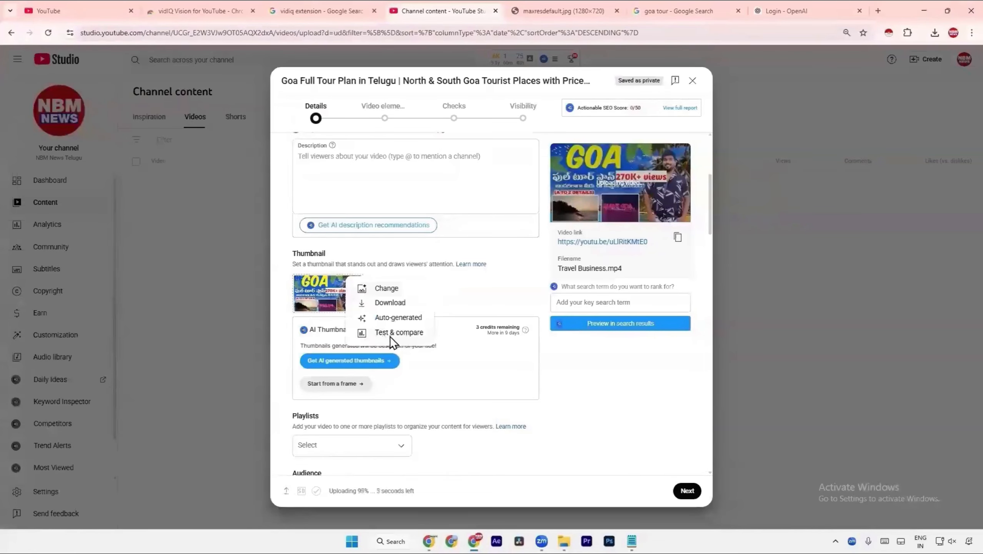
pyautogui.click(400, 335)
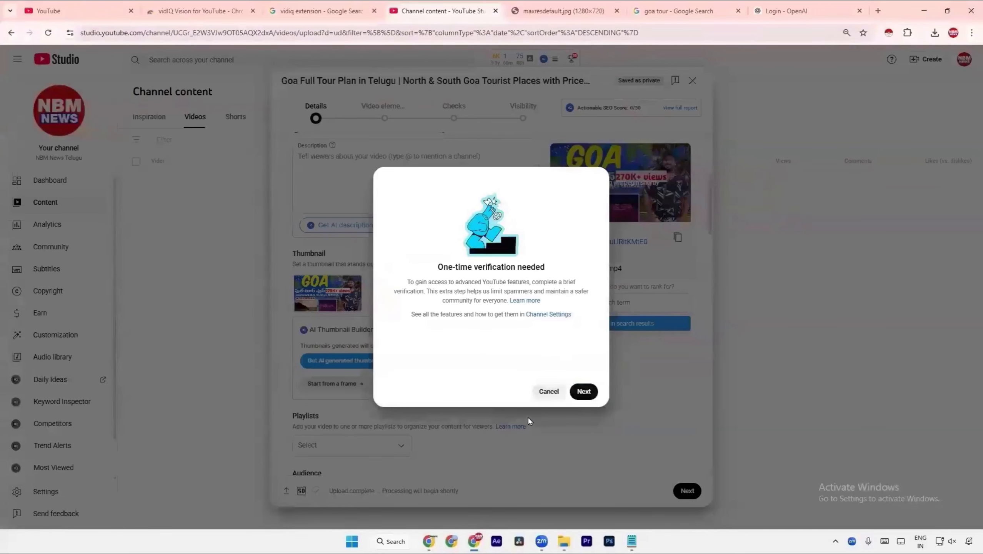
# Cancel the one-time verification and title the "Travel Business.mp4" upload "Goa Full Tour Plan in Telugu | North & South Goa Tourist Places with Price Details" from the notes.
pyautogui.click(549, 392)
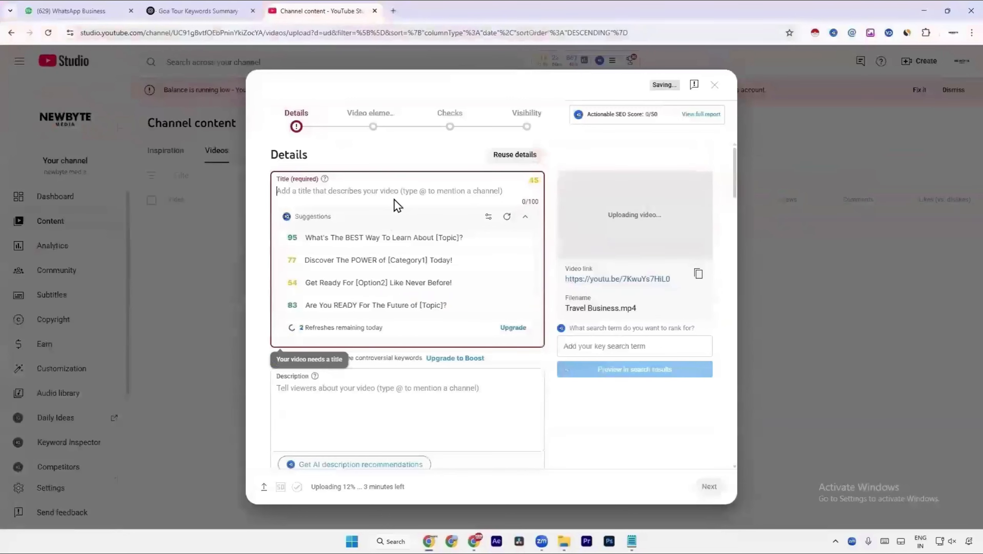
pyautogui.click(632, 541)
pyautogui.click(614, 300)
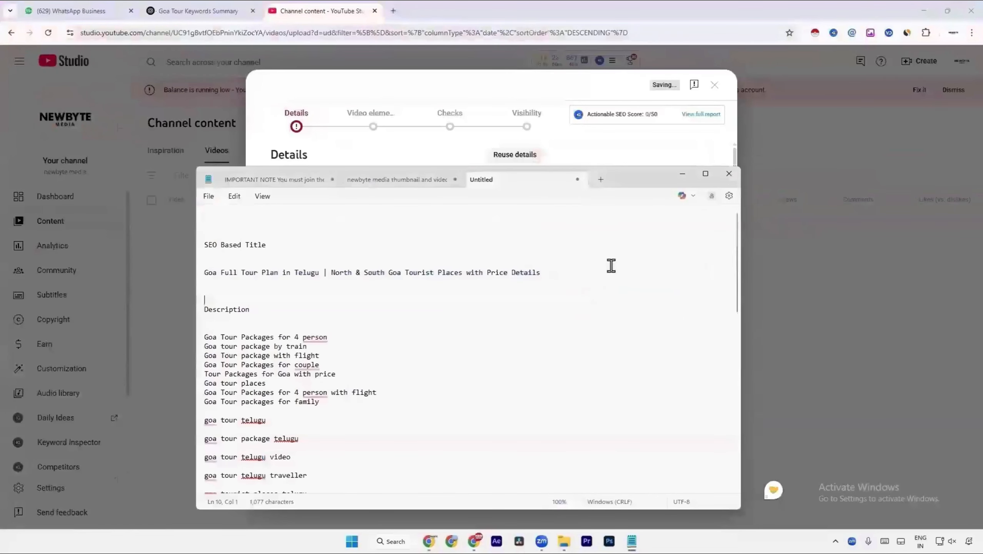
pyautogui.moveTo(611, 266); pyautogui.dragTo(169, 285)
pyautogui.hotkey('ctrl', 'c')
pyautogui.click(729, 173)
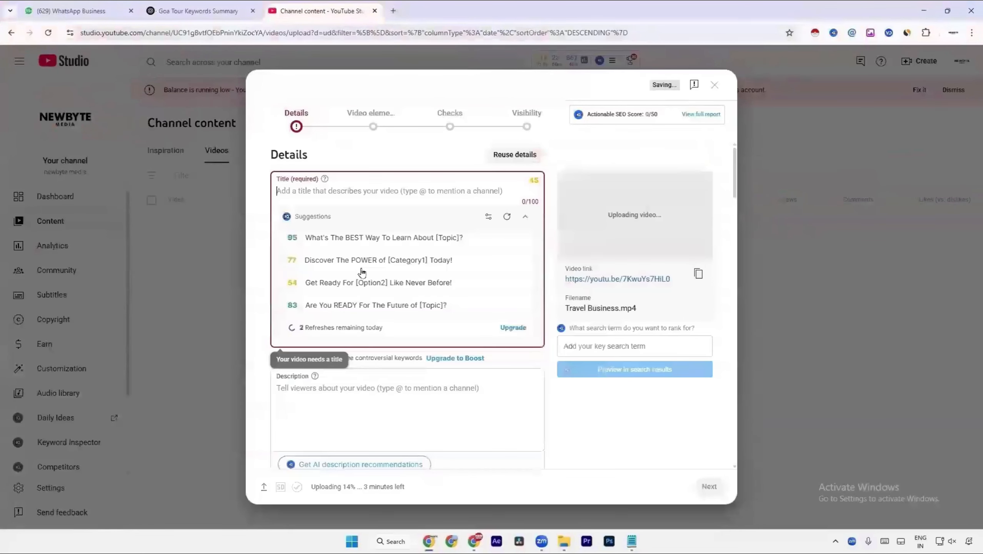
pyautogui.click(362, 192)
pyautogui.hotkey('ctrl', 'v')
pyautogui.click(360, 384)
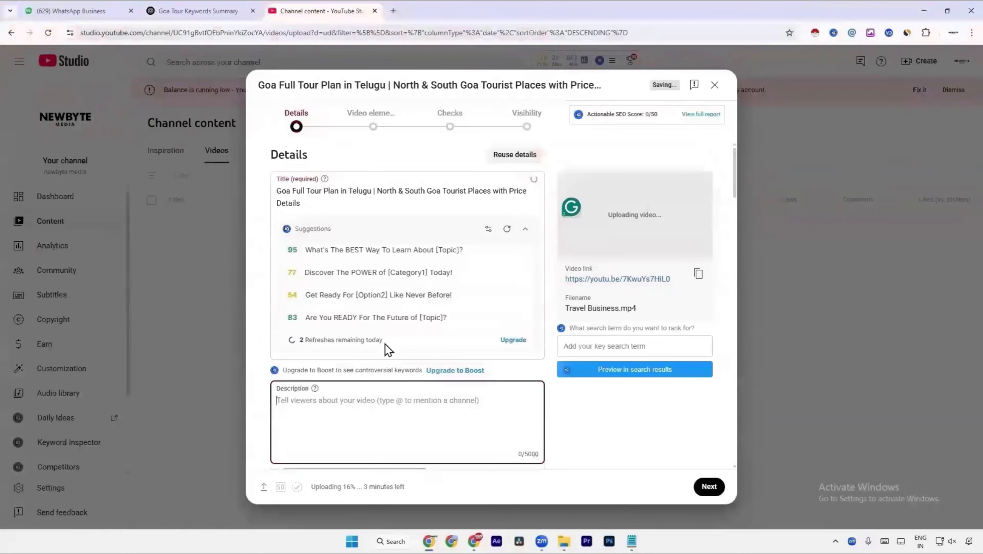
# Open Test & compare for the thumbnail and add "maxresdefault - 2025-06-22T151306.491" from Downloads as the first image.
pyautogui.scroll(-1, 410, 287)
pyautogui.scroll(-5, 410, 287)
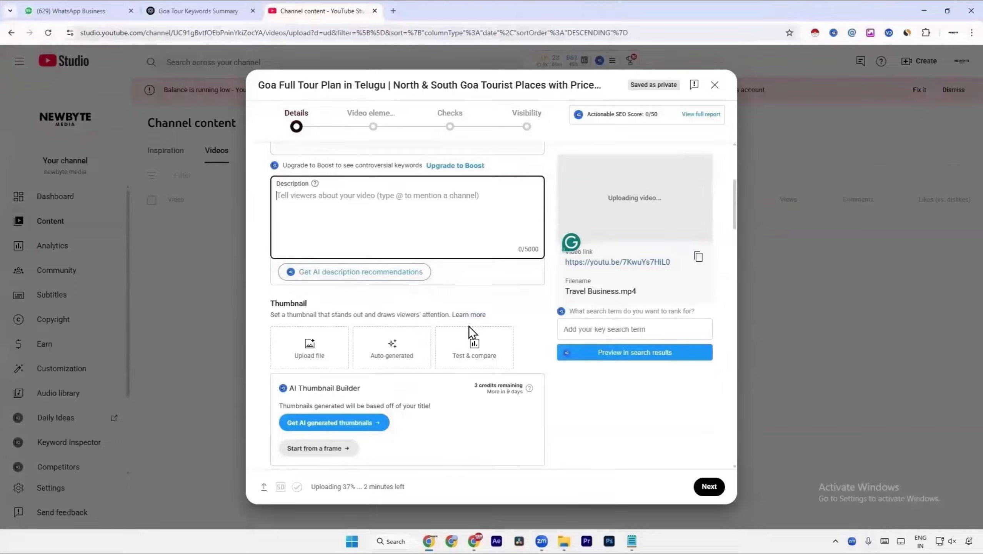
pyautogui.click(469, 366)
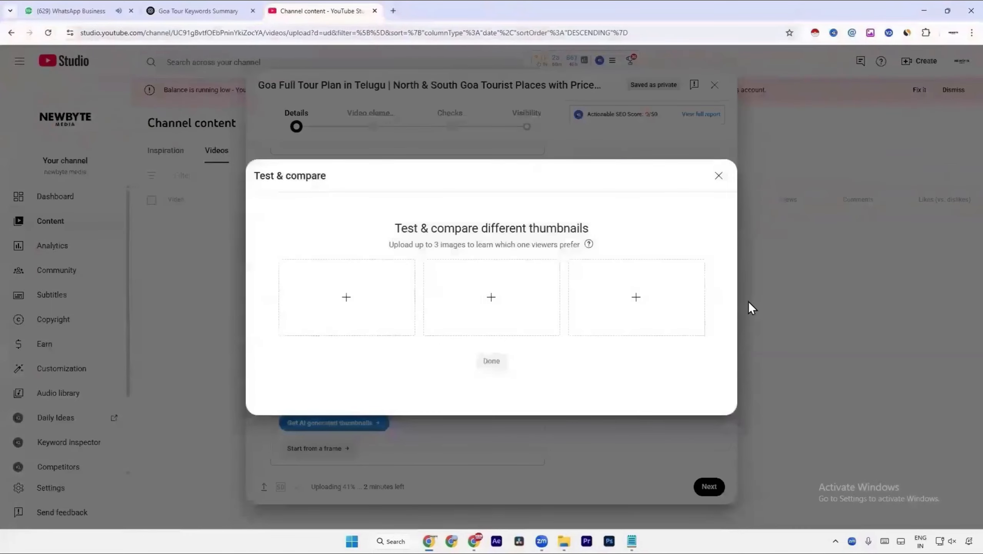
pyautogui.click(352, 307)
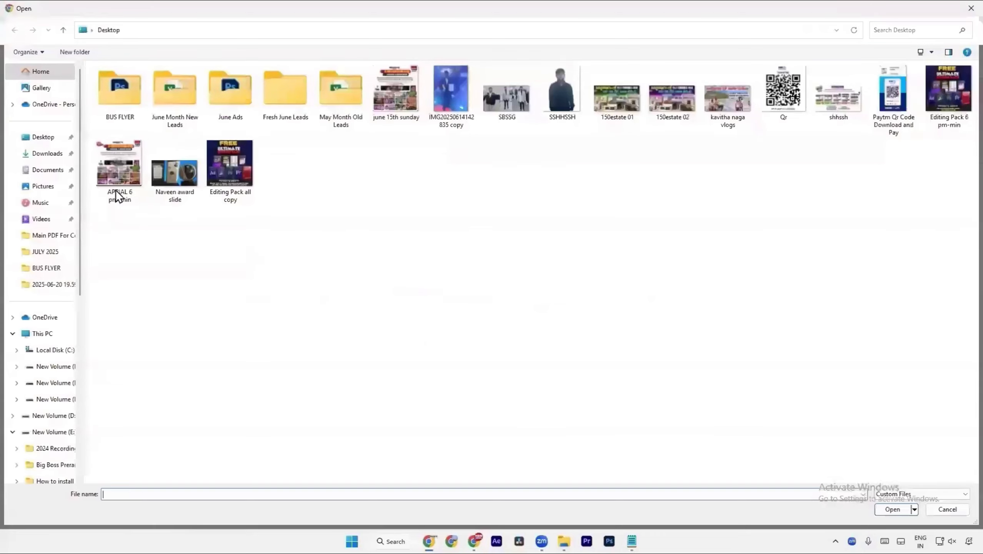
pyautogui.click(58, 155)
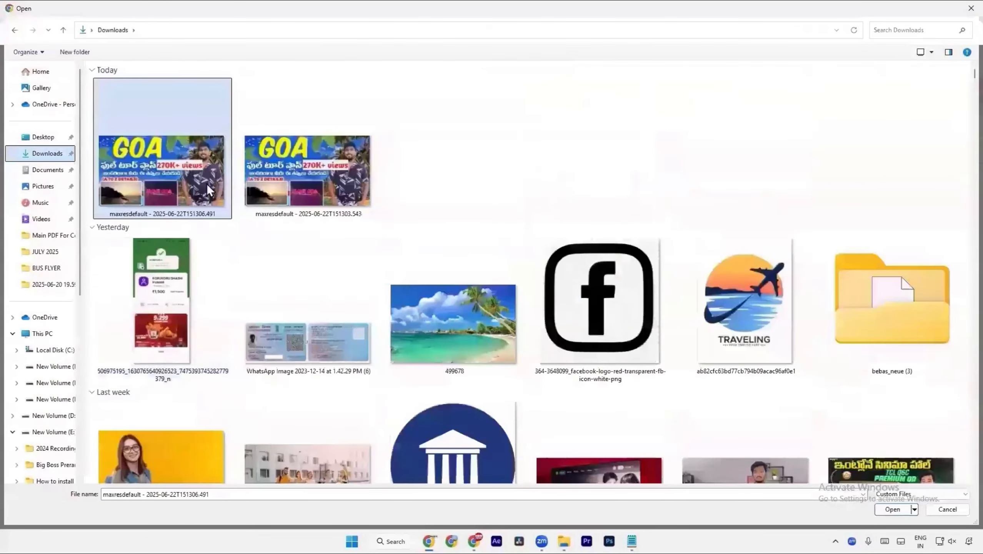
pyautogui.doubleClick(206, 184)
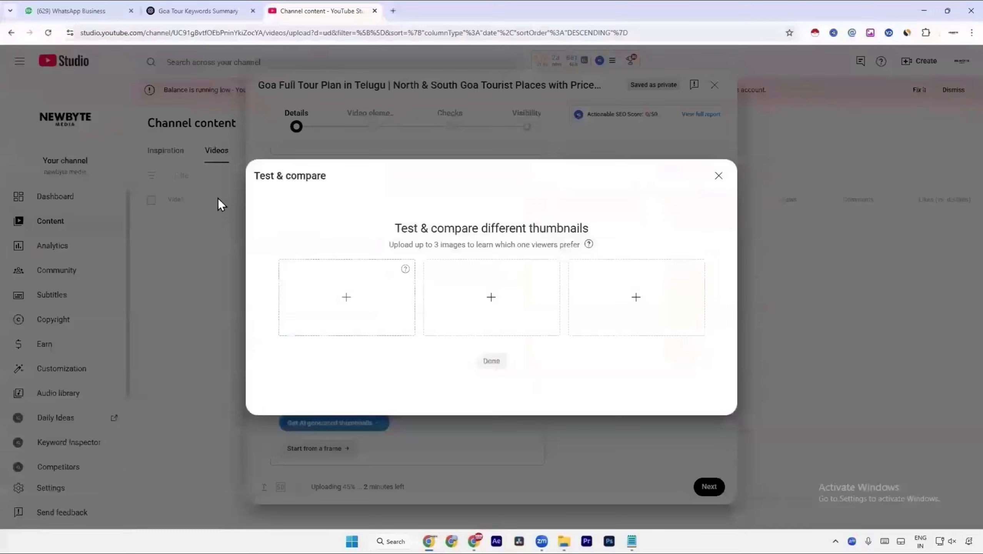
# Add the image "NB12 3" from Downloads as the second thumbnail to compare.
pyautogui.click(503, 307)
pyautogui.scroll(-10, 241, 262)
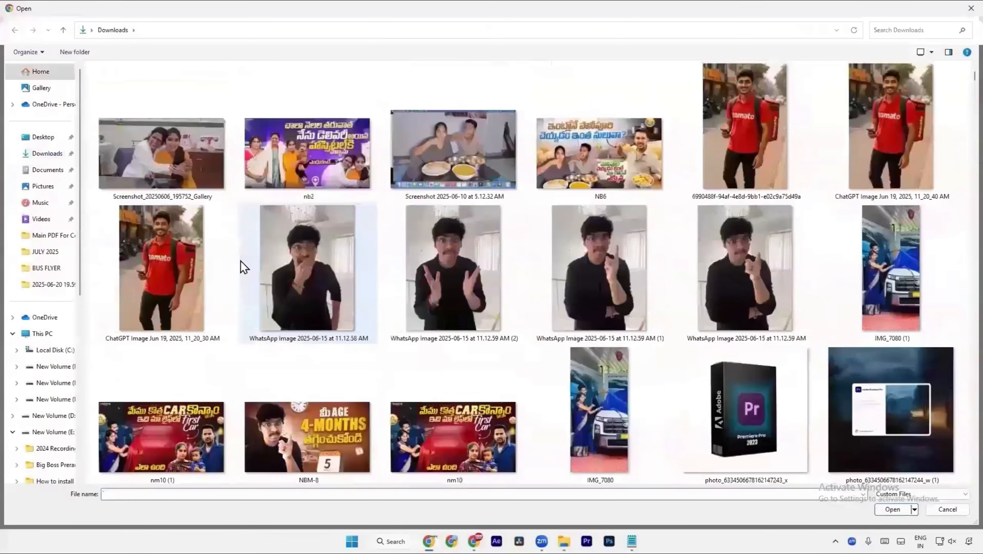
pyautogui.scroll(3, 296, 205)
pyautogui.doubleClick(299, 181)
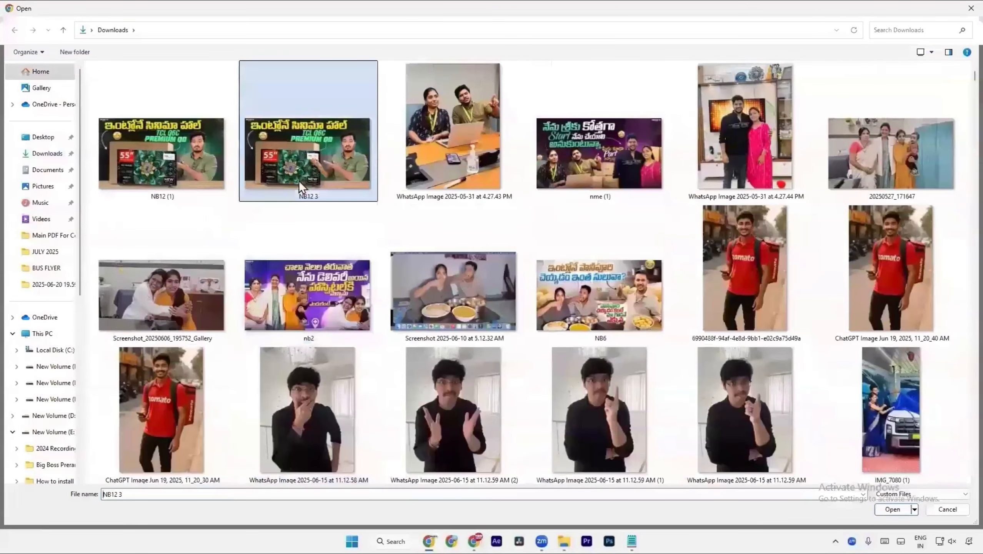
# Add the image "nme (1)" from Downloads as the third thumbnail to compare.
pyautogui.click(642, 310)
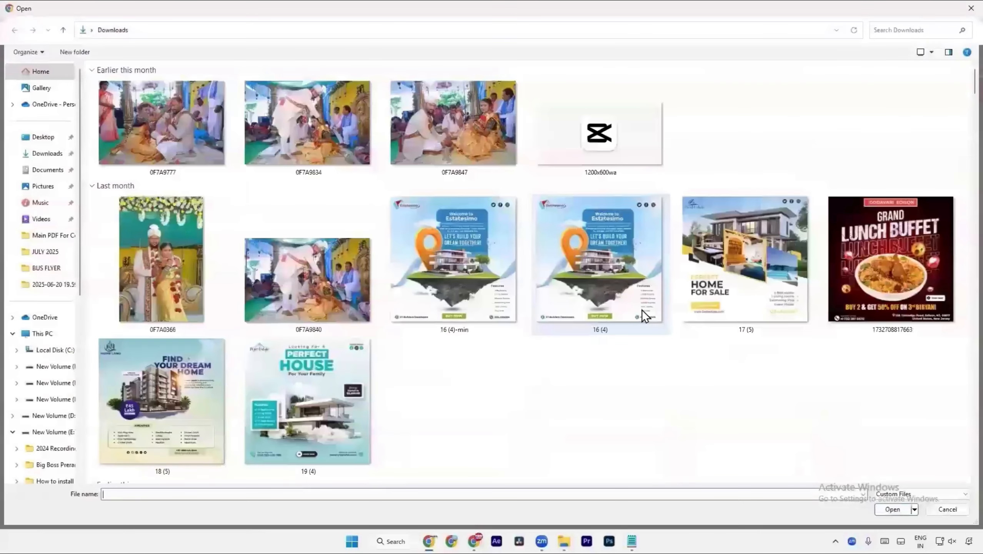
pyautogui.scroll(15, 642, 310)
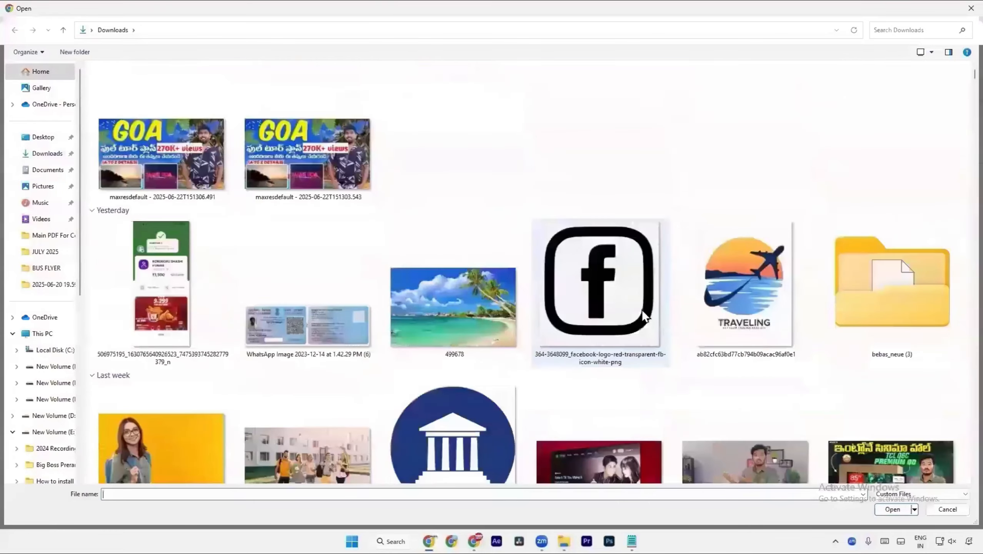
pyautogui.scroll(-5, 643, 310)
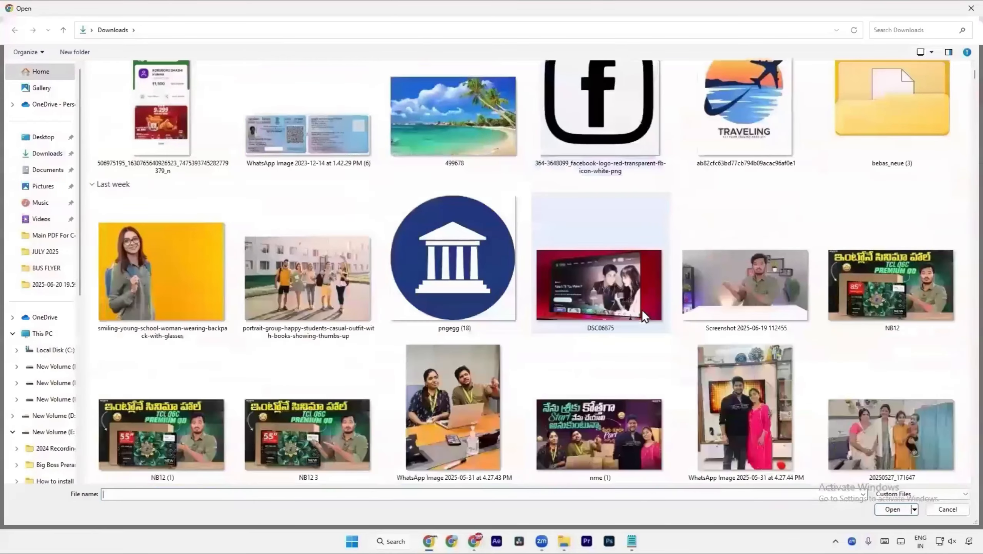
pyautogui.click(572, 435)
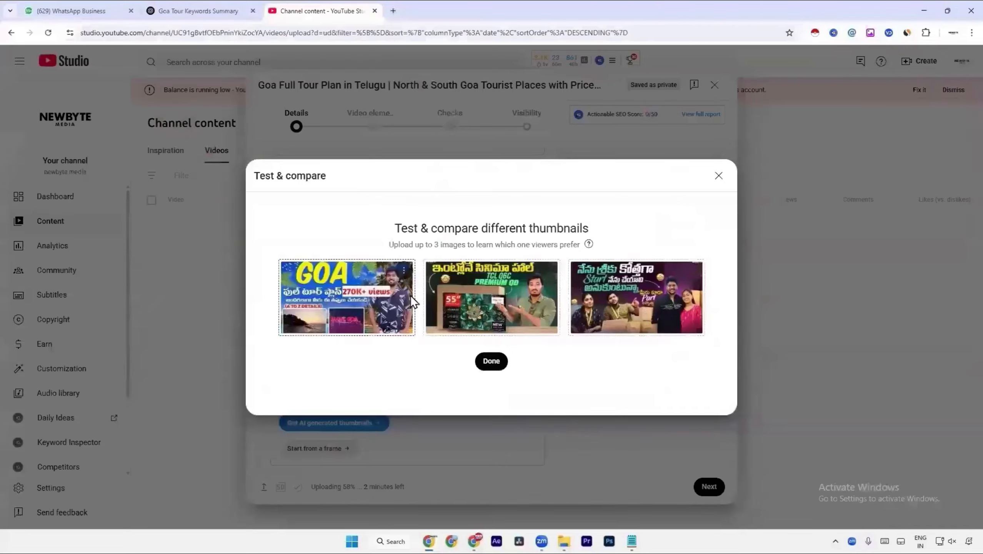
# Check the Telugu thumbnail titles in the ChatGPT conversation, then return to YouTube Studio and accept the three-thumbnail comparison.
pyautogui.click(179, 10)
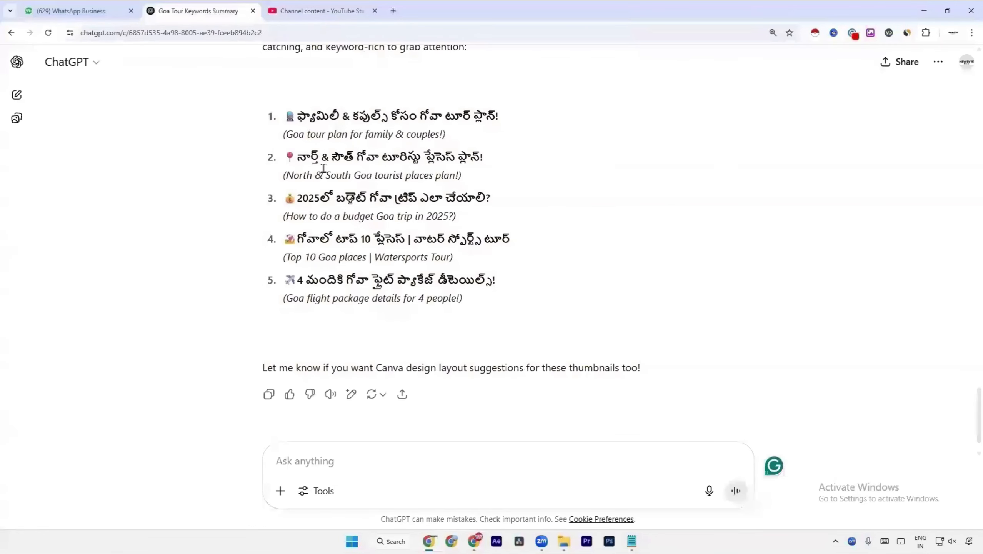
pyautogui.click(321, 6)
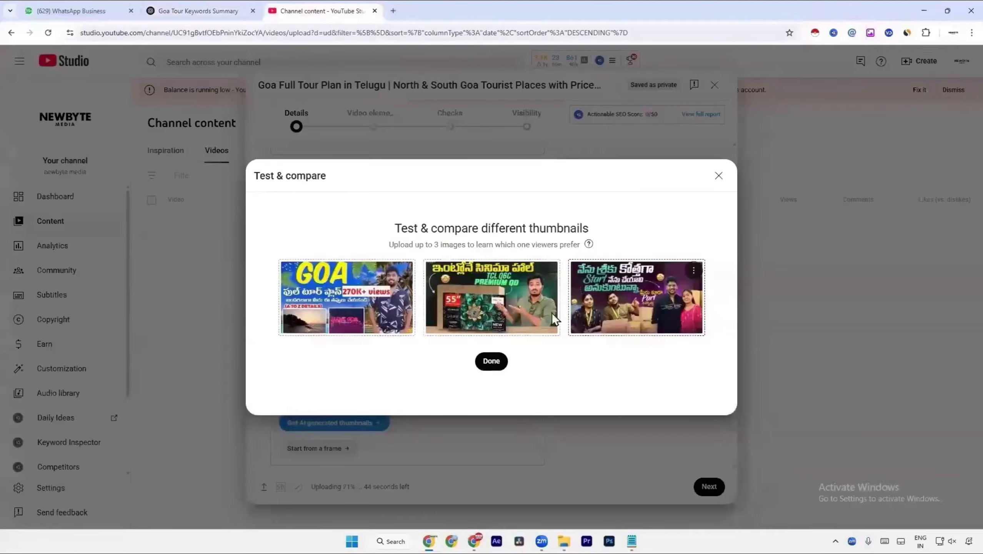
pyautogui.click(493, 363)
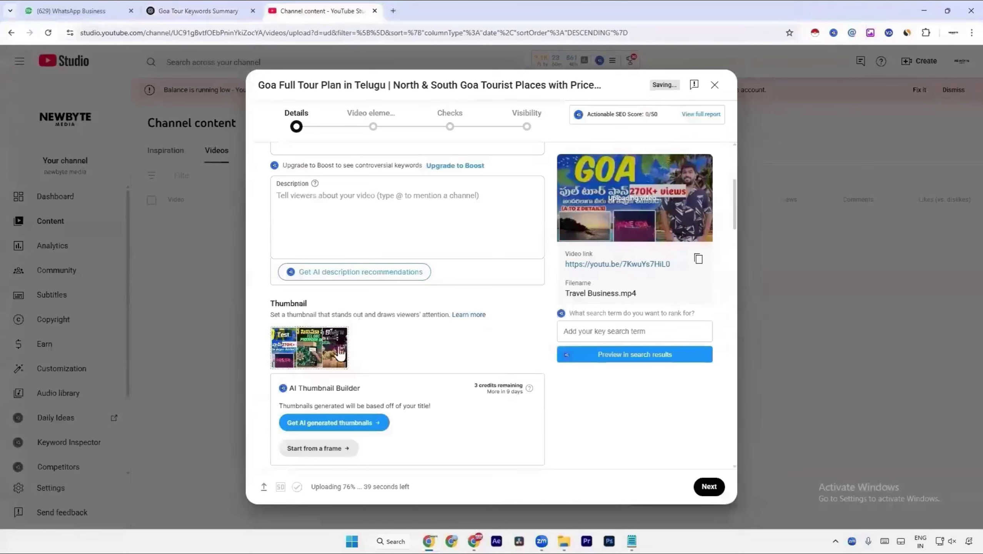
# Review the upload's playlist, audience, paid promotion, altered content and automatic chapters, places and concepts settings down to the tags.
pyautogui.scroll(-3, 337, 355)
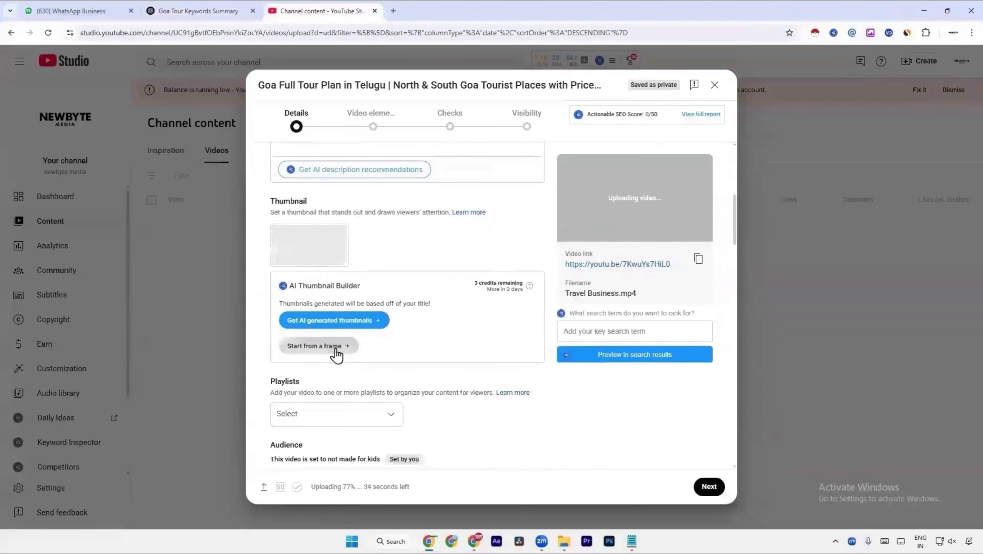
pyautogui.scroll(-2, 341, 416)
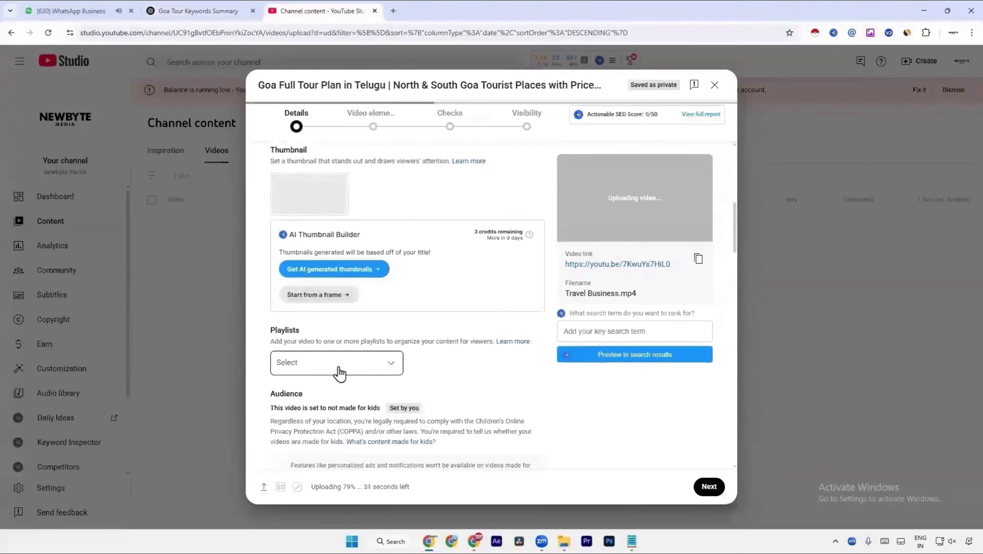
pyautogui.click(337, 369)
pyautogui.click(499, 351)
pyautogui.scroll(-3, 422, 351)
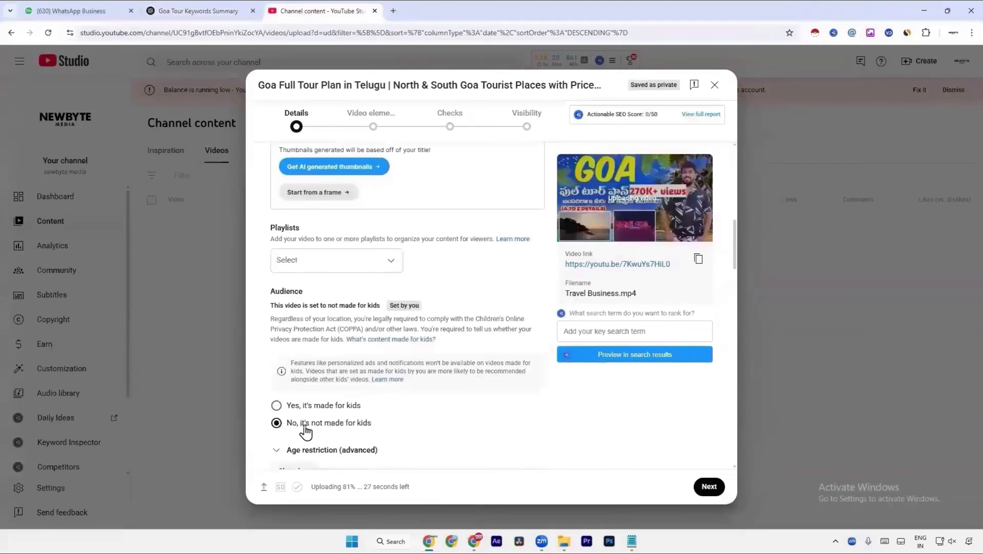
pyautogui.scroll(-2, 361, 430)
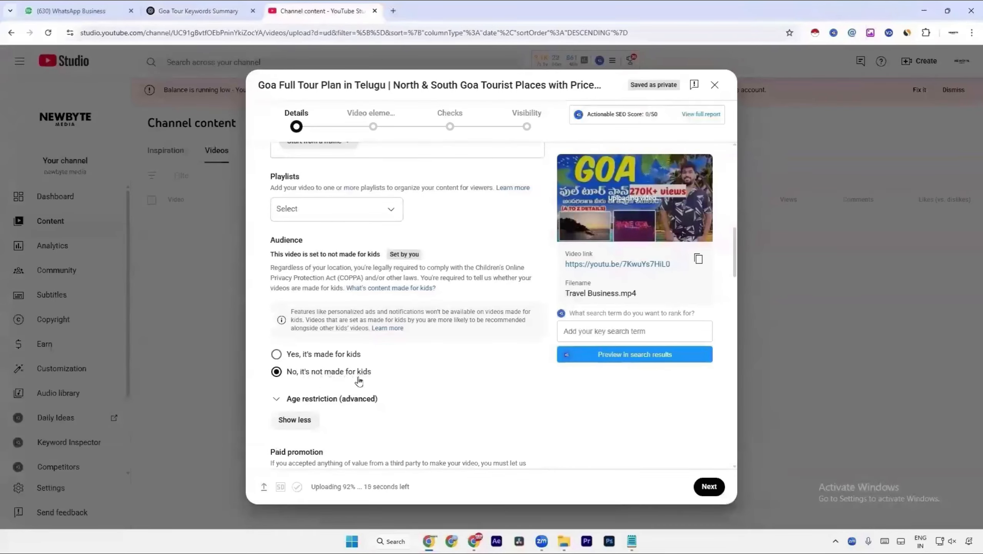
pyautogui.scroll(-1, 355, 380)
pyautogui.scroll(-3, 359, 376)
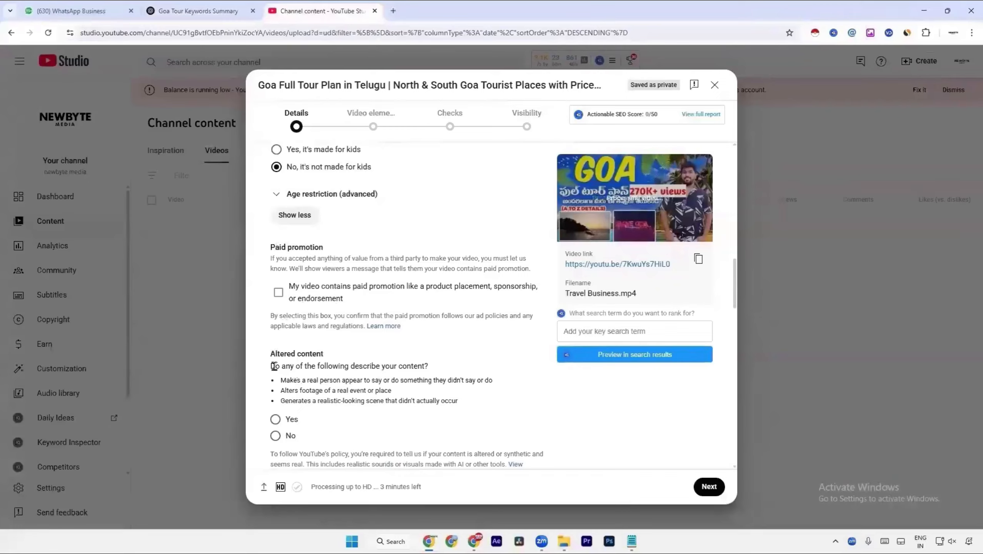
pyautogui.scroll(-6, 285, 402)
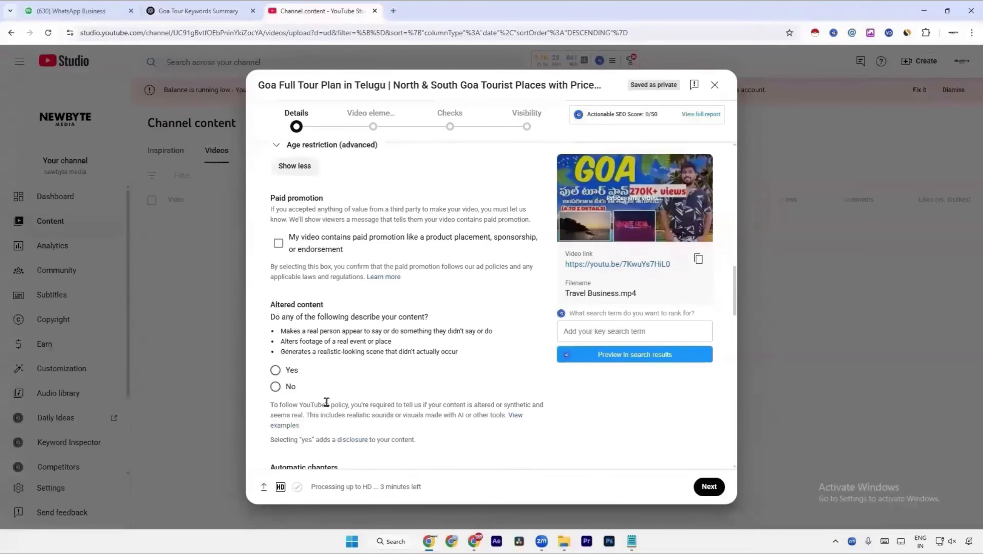
pyautogui.scroll(-3, 297, 359)
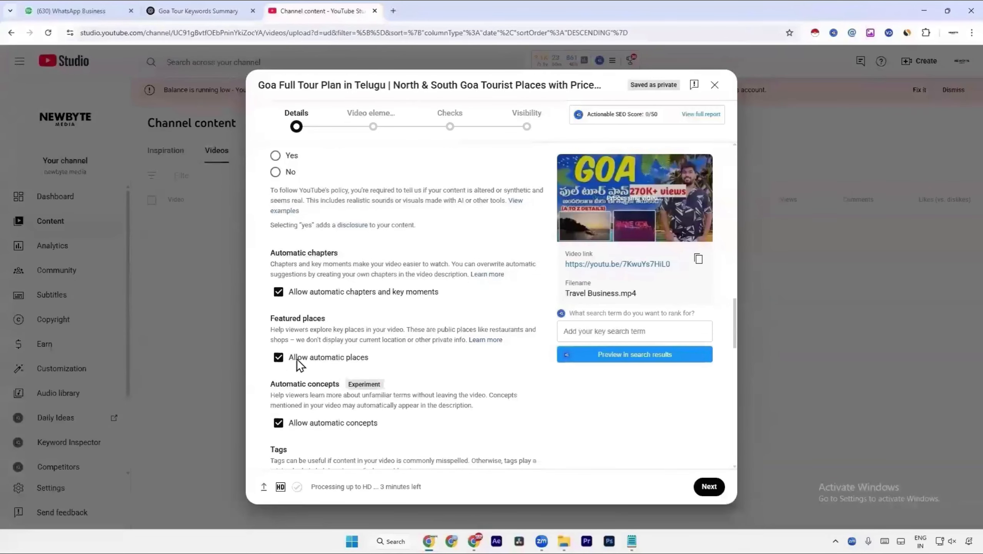
pyautogui.scroll(-3, 352, 376)
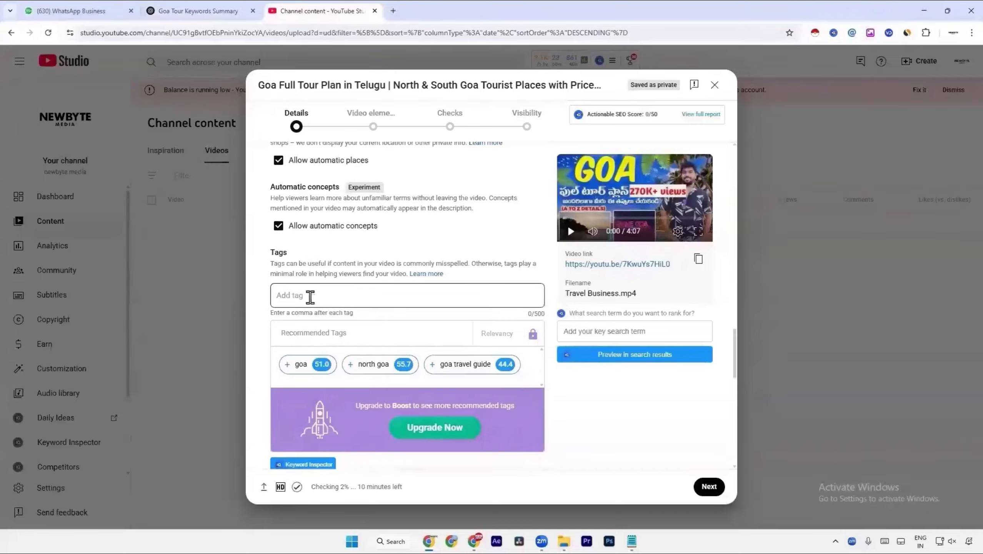
pyautogui.click(329, 296)
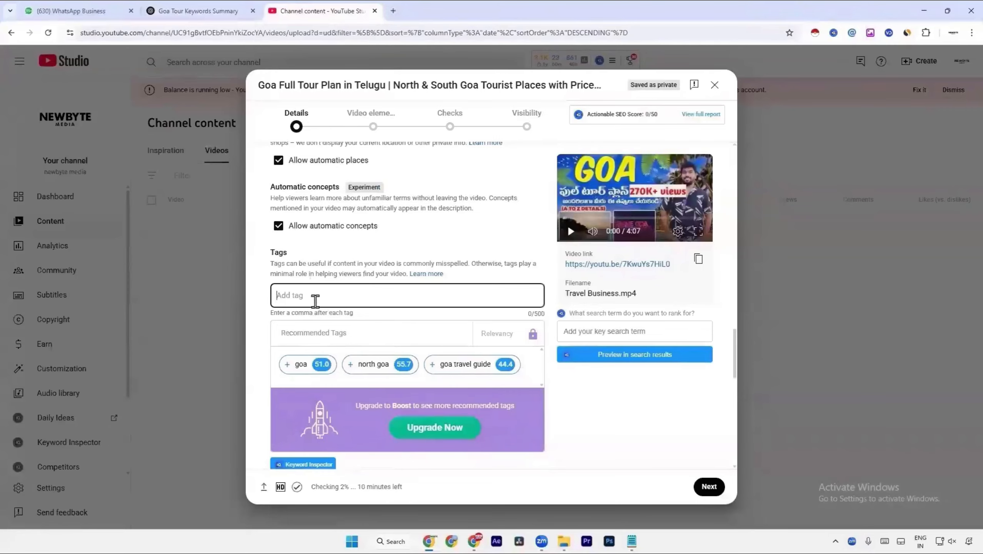
pyautogui.click(632, 541)
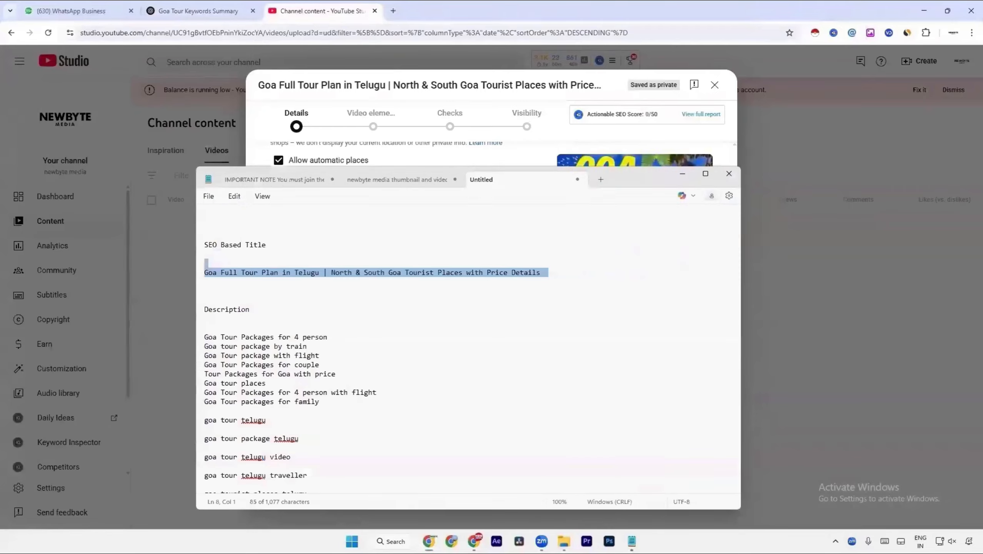
pyautogui.click(380, 354)
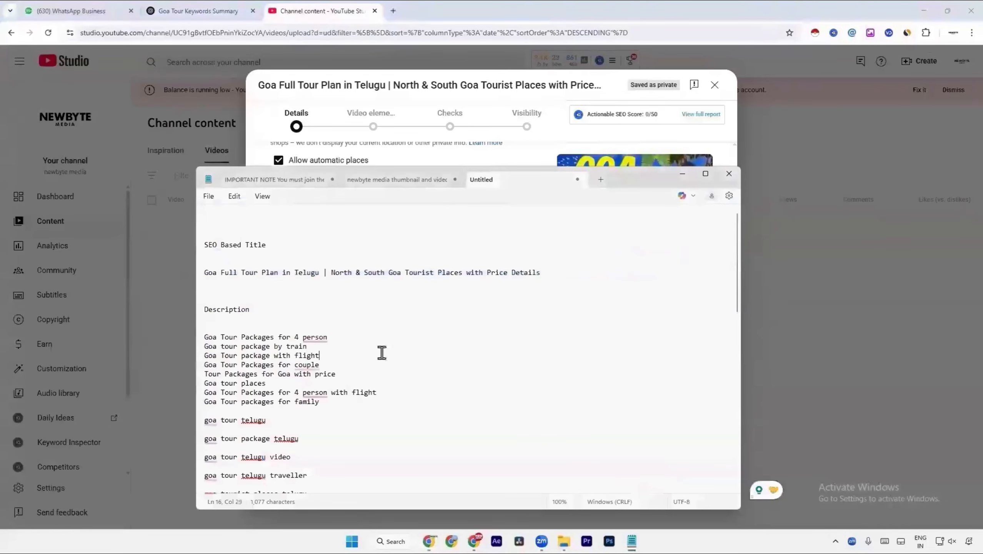
pyautogui.click(534, 89)
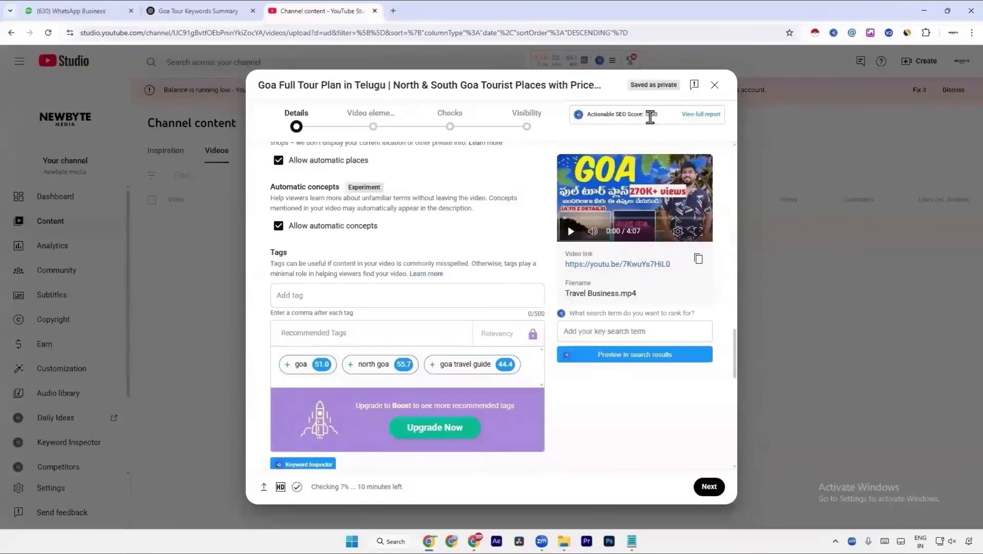
# Copy "goa full tour plan in telugu" from the Tags section of the notes and add it as a video tag.
pyautogui.click(632, 541)
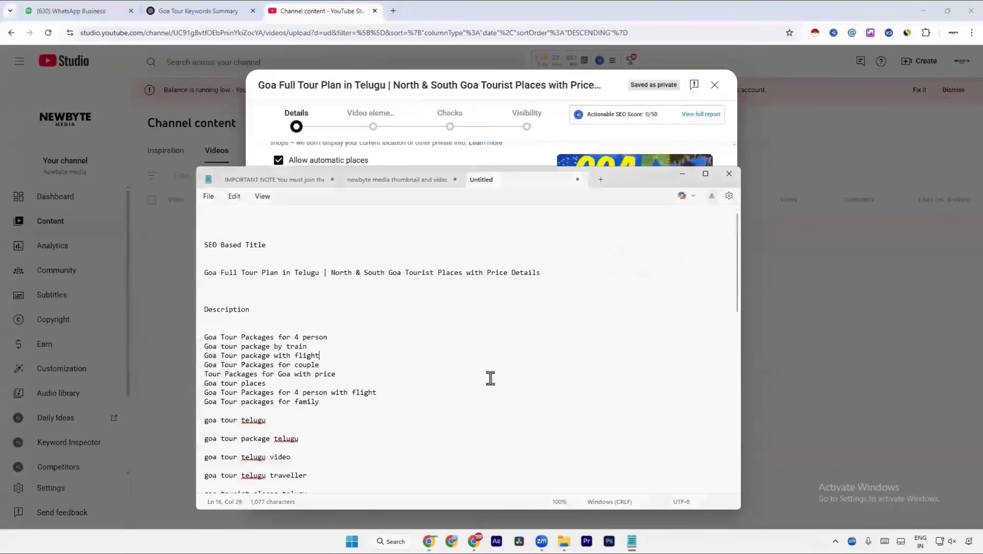
pyautogui.click(482, 299)
pyautogui.scroll(-12, 483, 310)
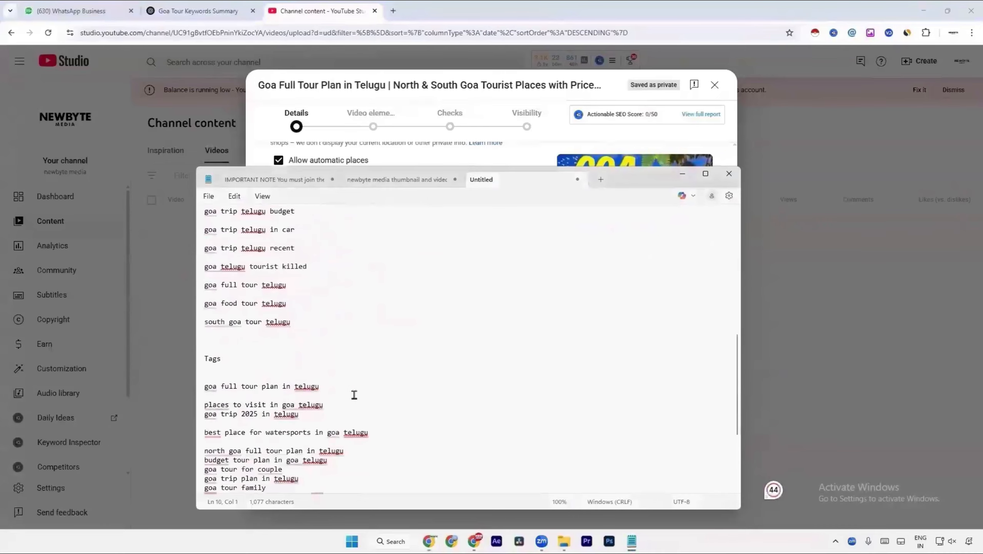
pyautogui.moveTo(353, 396); pyautogui.dragTo(191, 390)
pyautogui.hotkey('ctrl', 'c')
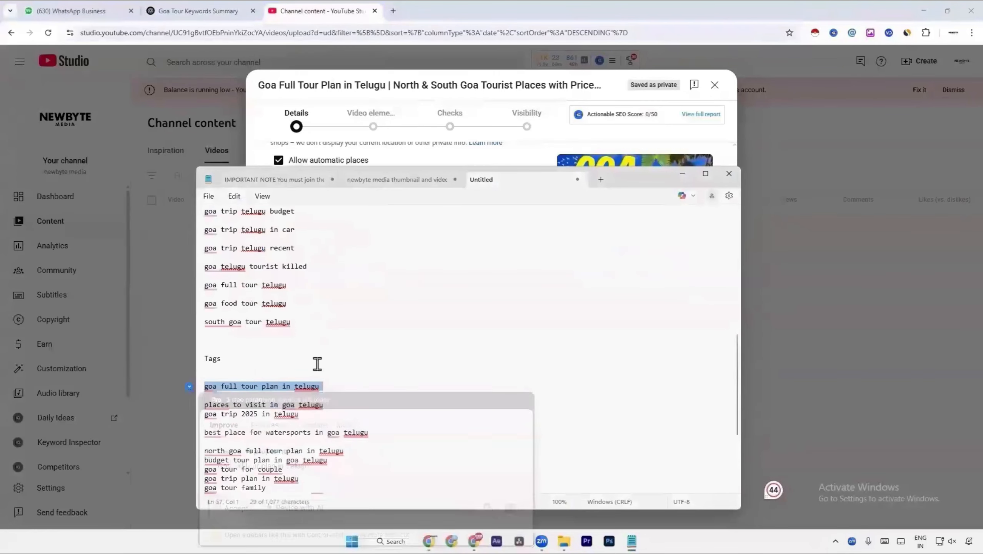
pyautogui.hotkey('alt', 'Tab')
pyautogui.click(341, 303)
pyautogui.hotkey('ctrl', 'v')
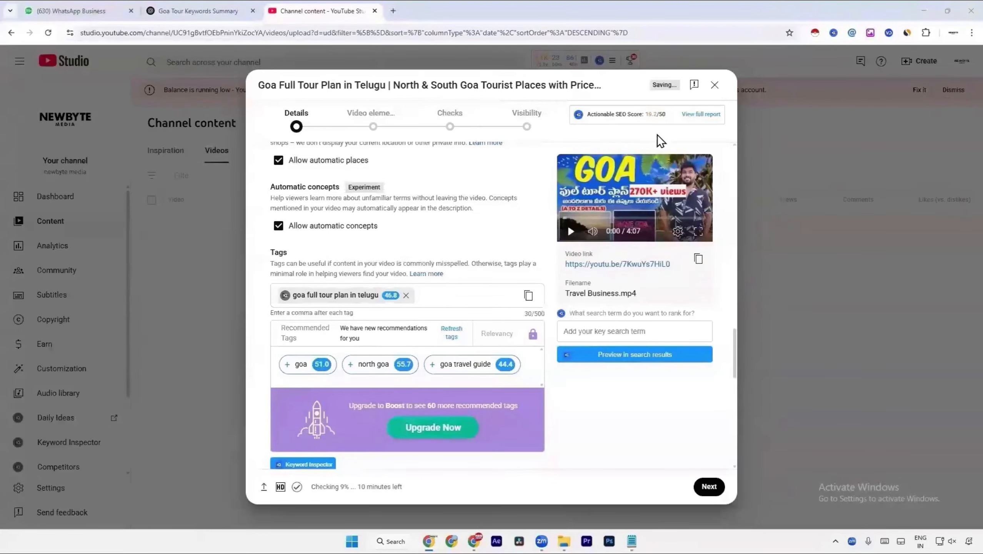
# Copy "places to visit in goa telugu" from the Tags section of the notes and add it as a video tag.
pyautogui.hotkey('alt', 'Tab')
pyautogui.click(351, 406)
pyautogui.tripleClick(196, 405)
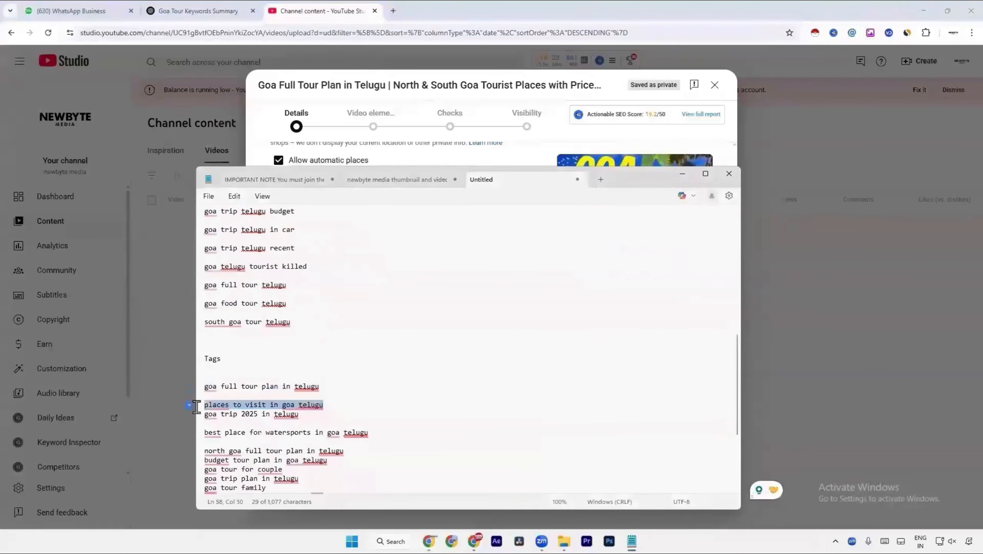
pyautogui.hotkey('ctrl', 'c')
pyautogui.hotkey('alt', 'Tab')
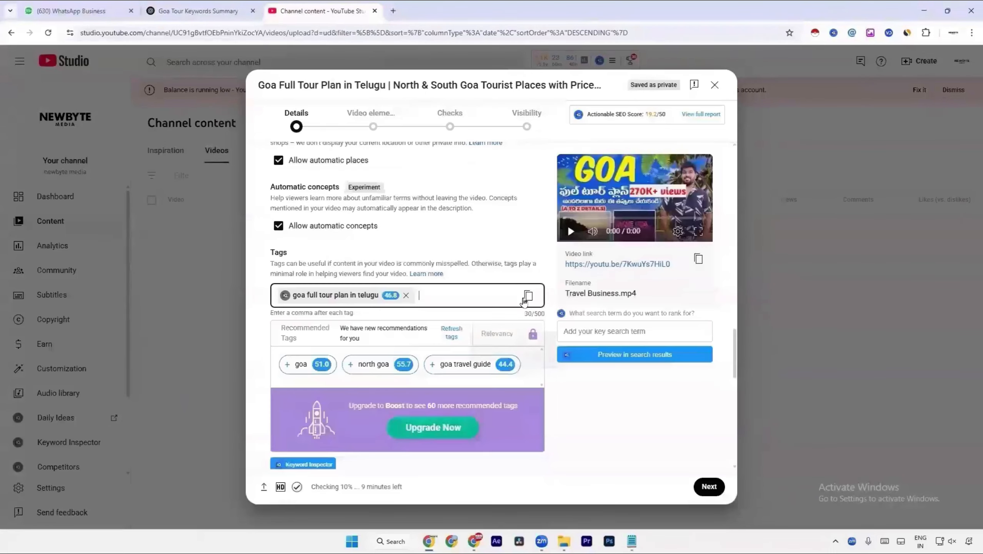
pyautogui.hotkey('ctrl', 'v')
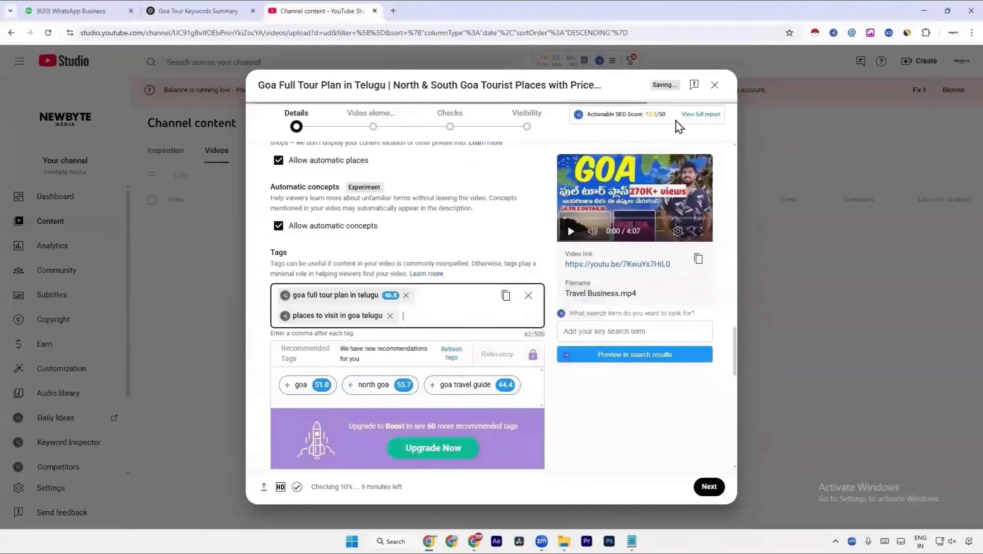
# Copy "goa trip 2025 in telugu" from the notes and add it to the video's tags.
pyautogui.hotkey('alt', 'Tab')
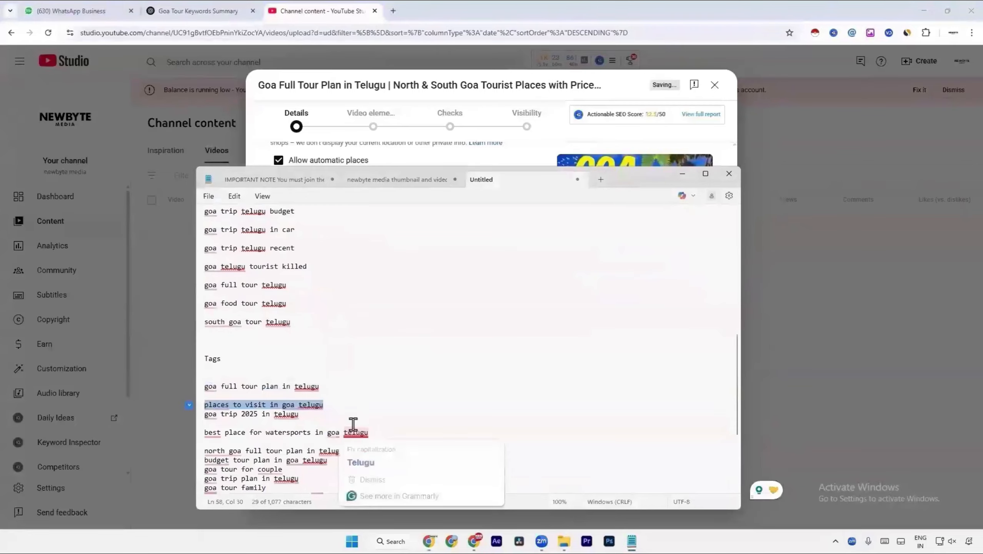
pyautogui.moveTo(357, 413); pyautogui.dragTo(189, 416)
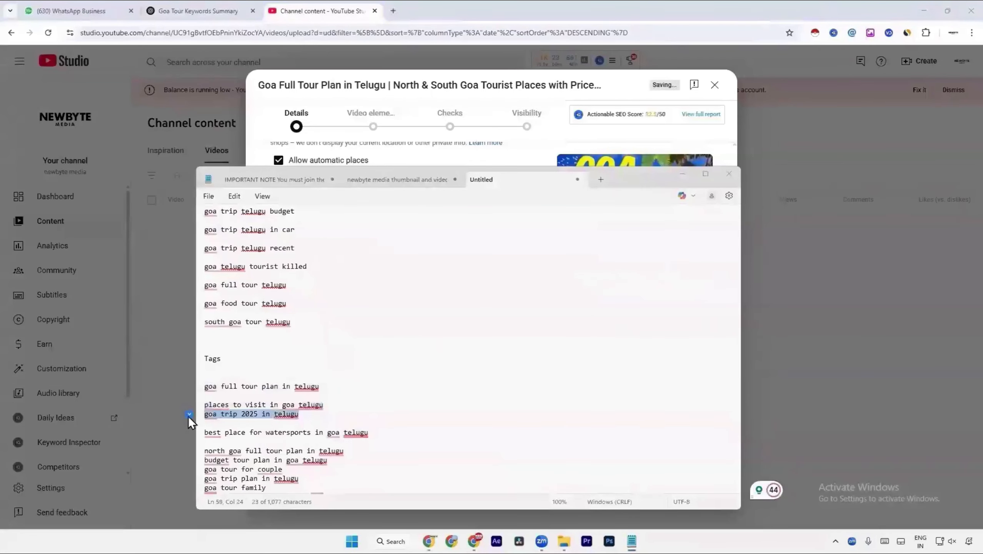
pyautogui.click(188, 416)
pyautogui.click(460, 340)
pyautogui.hotkey('ctrl', 'v')
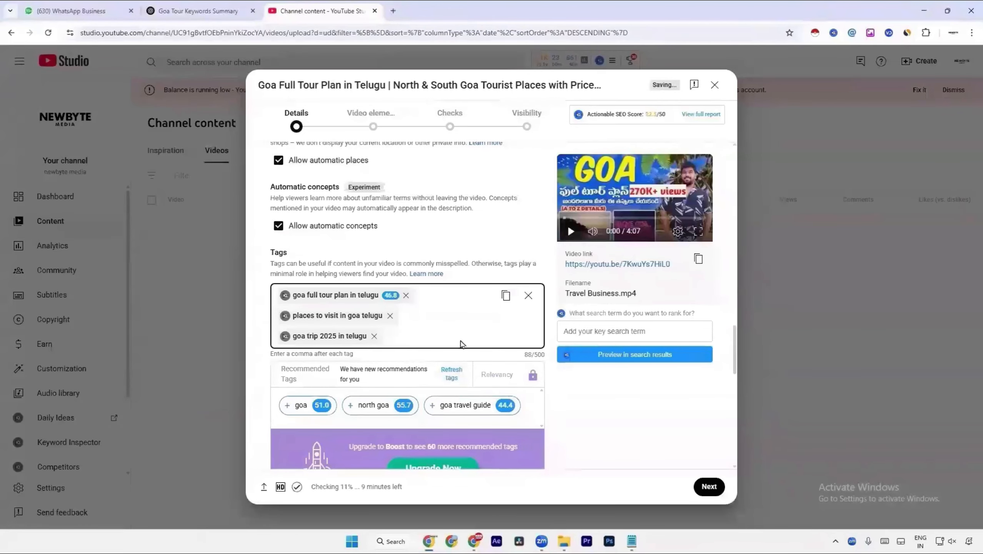
# Add the tag "best place for watersports in goa telugu" to the video by copying it from the notes.
pyautogui.hotkey('alt', 'Tab')
pyautogui.moveTo(387, 436); pyautogui.dragTo(194, 434)
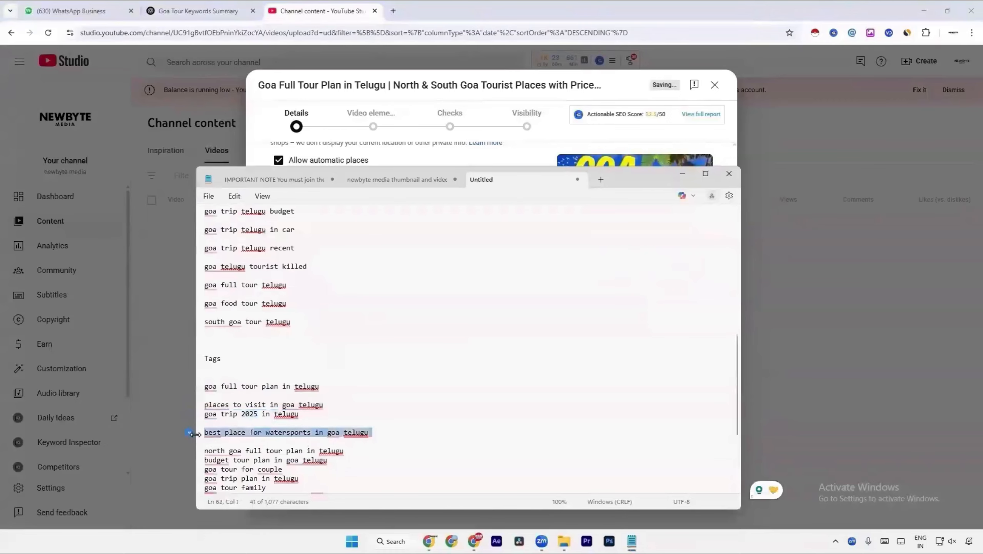
pyautogui.hotkey('ctrl', 'c')
pyautogui.hotkey('alt', 'Tab')
pyautogui.click(447, 356)
pyautogui.hotkey('ctrl', 'v')
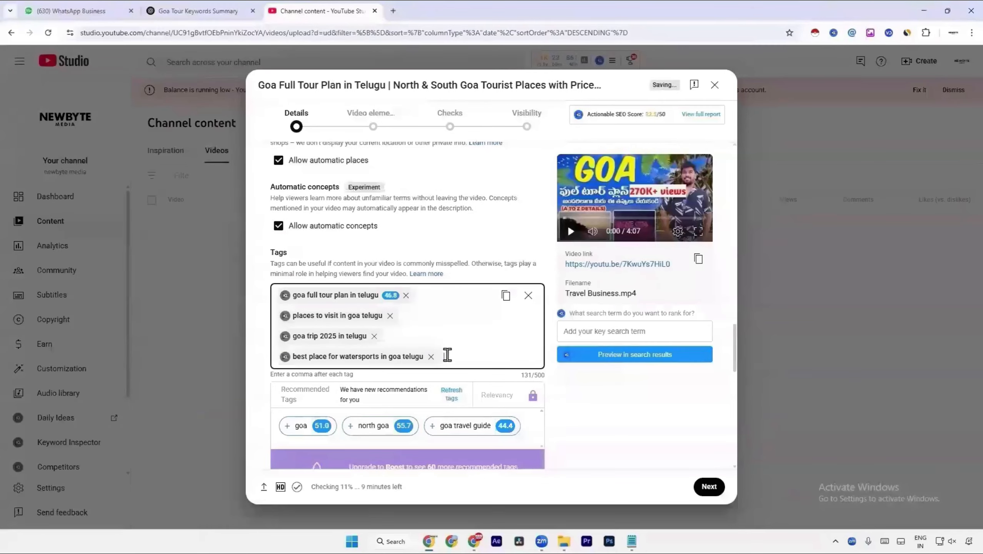
# Copy "budget tour plan in goa telugu" from the notes and paste it as a video tag.
pyautogui.hotkey('alt', 'Tab')
pyautogui.moveTo(370, 458); pyautogui.dragTo(193, 455)
pyautogui.click(187, 457)
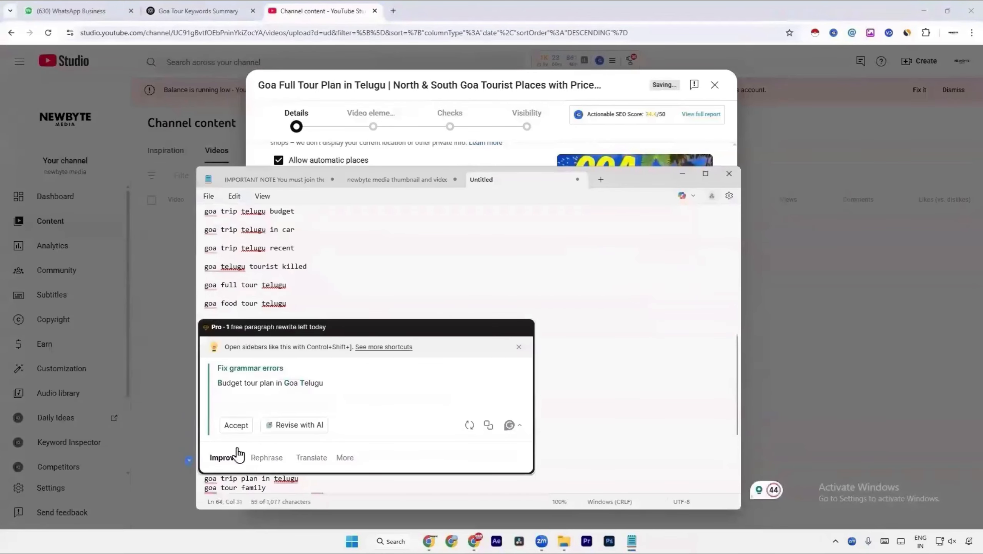
pyautogui.hotkey('alt', 'Tab')
pyautogui.hotkey('ctrl', 'v')
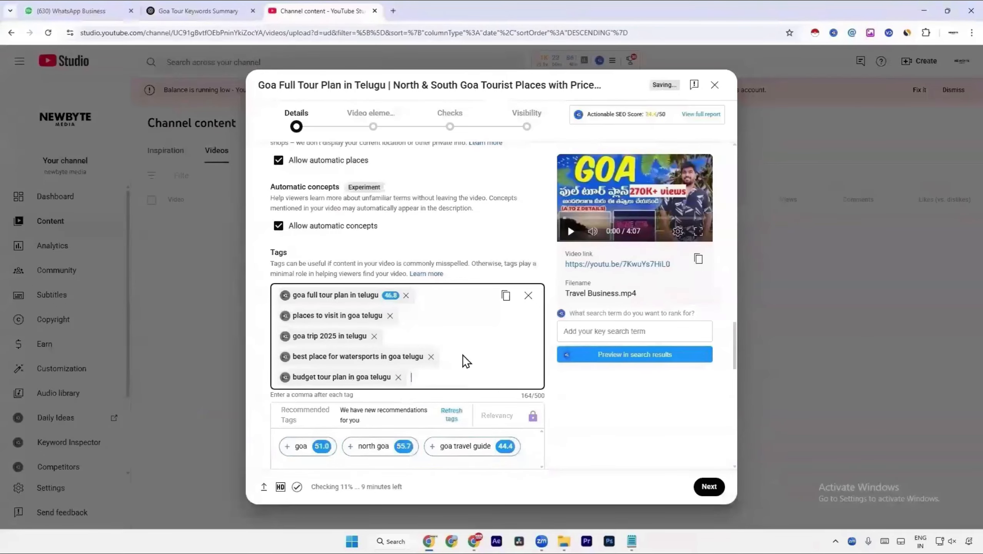
# Copy "north goa full tour plan in telugu" from the notes into the video's tags.
pyautogui.hotkey('alt', 'Tab')
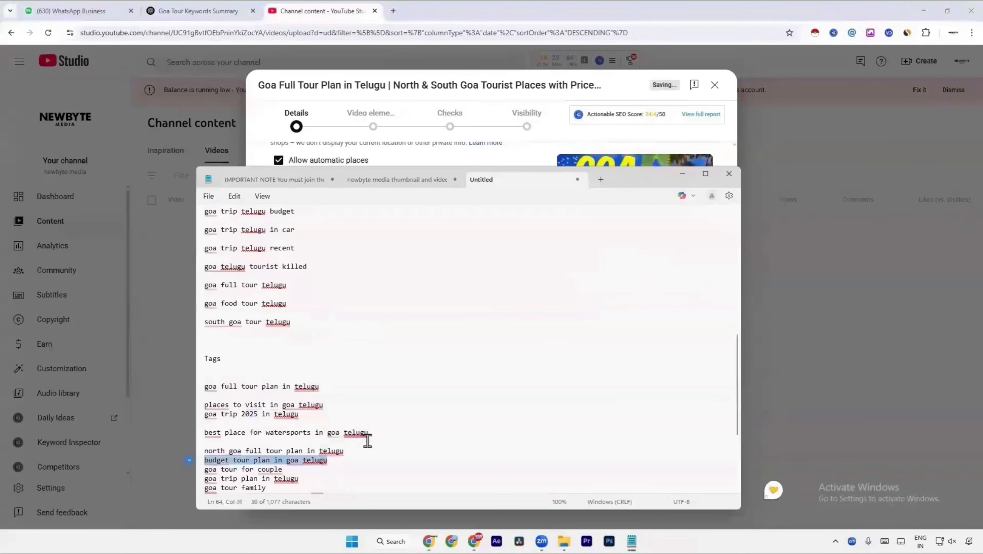
pyautogui.moveTo(345, 450); pyautogui.dragTo(166, 451)
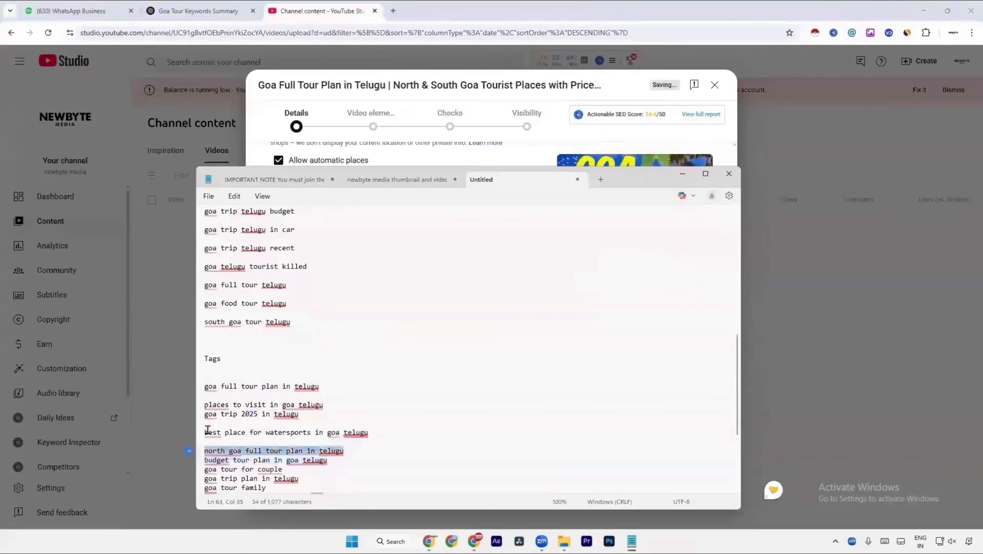
pyautogui.hotkey('ctrl', 'c')
pyautogui.hotkey('alt', 'Tab')
pyautogui.hotkey('ctrl', 'v')
pyautogui.hotkey('alt', 'Tab')
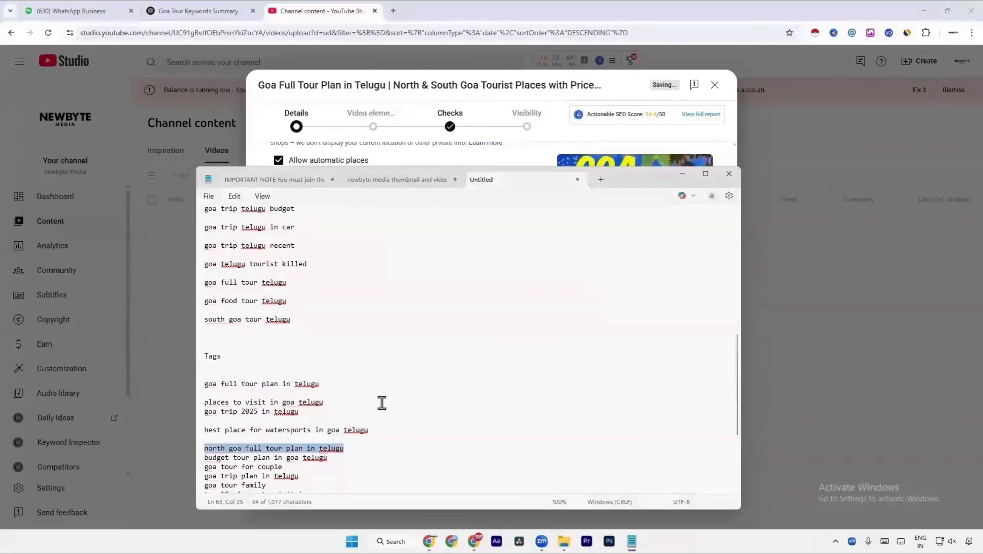
pyautogui.scroll(-2, 382, 403)
pyautogui.moveTo(341, 405); pyautogui.dragTo(194, 404)
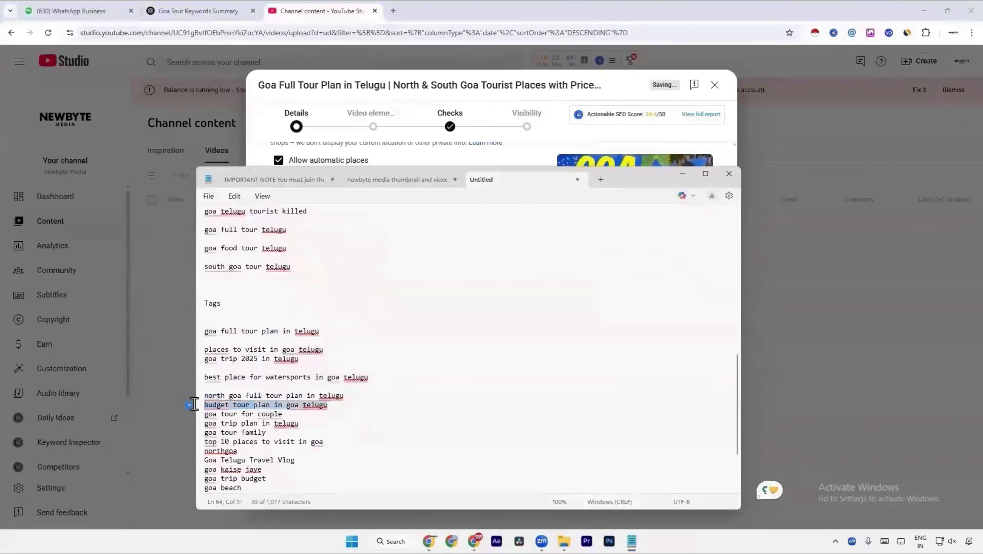
pyautogui.hotkey('alt', 'Tab')
# Copy "goa tour for couple" from the notes and add it as a video tag.
pyautogui.hotkey('alt', 'Tab')
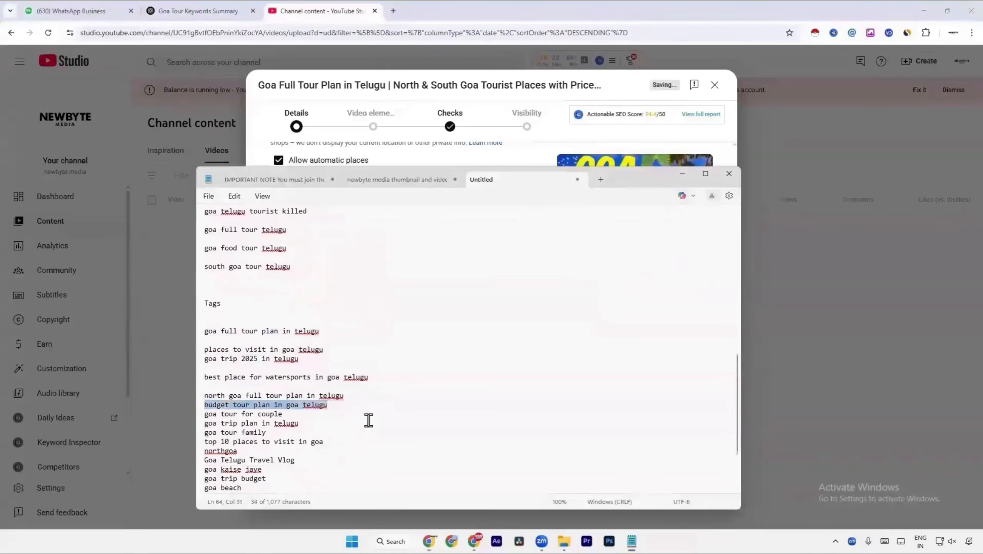
pyautogui.moveTo(333, 413); pyautogui.dragTo(189, 414)
pyautogui.hotkey('ctrl', 'c')
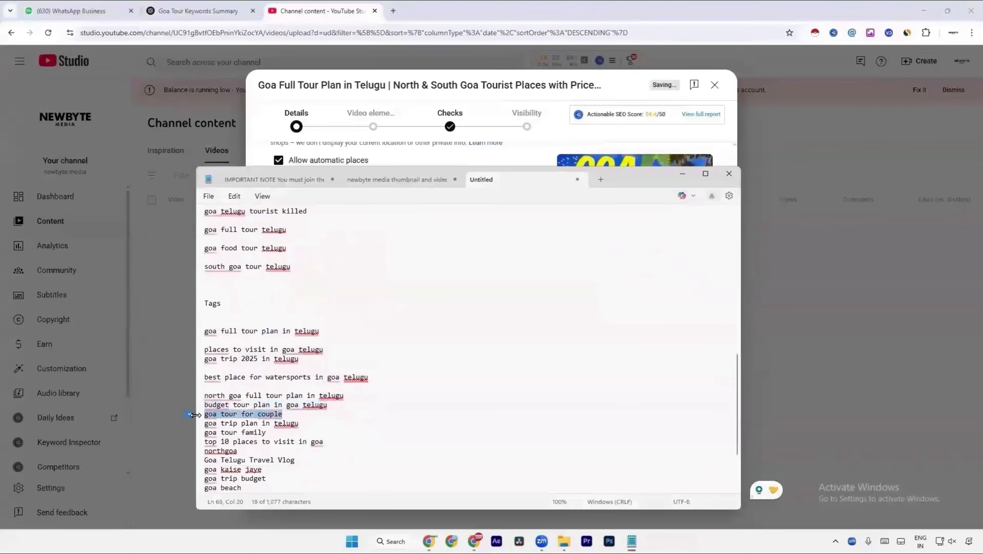
pyautogui.hotkey('alt', 'Tab')
pyautogui.hotkey('ctrl', 'v')
# Add "goa trip plan in telugu" to the video's tags, copied from the notes.
pyautogui.hotkey('alt', 'Tab')
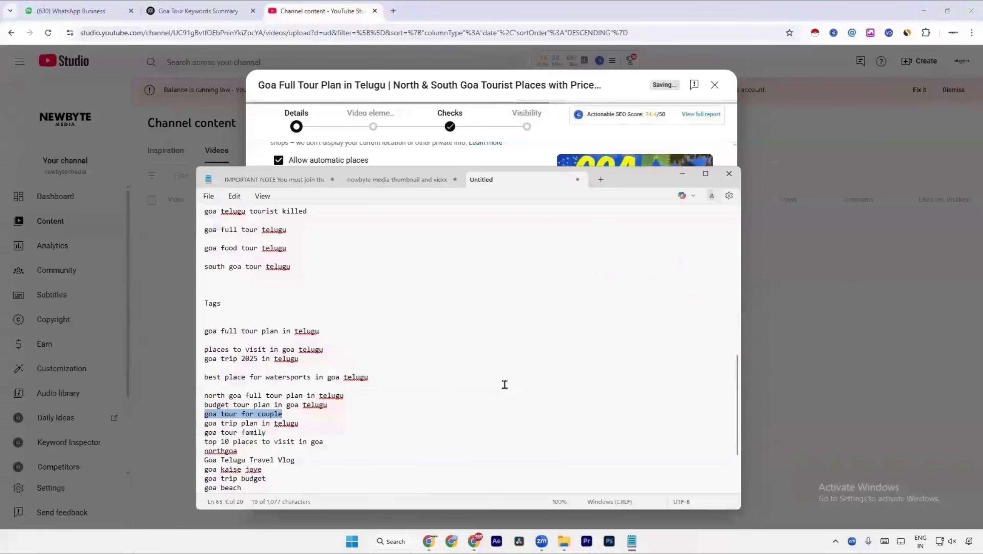
pyautogui.scroll(-1, 471, 386)
pyautogui.moveTo(322, 397); pyautogui.dragTo(199, 400)
pyautogui.hotkey('ctrl', 'c')
pyautogui.hotkey('alt', 'Tab')
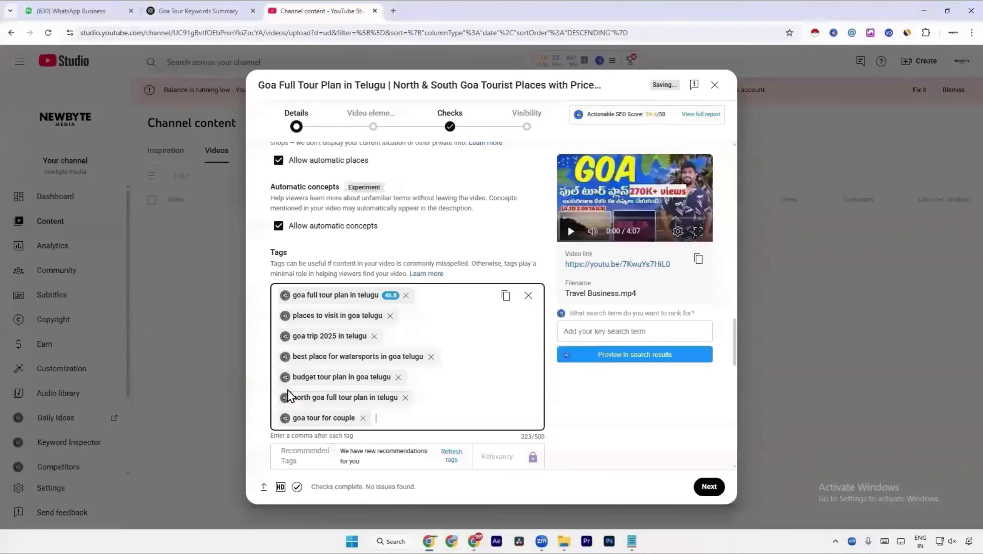
pyautogui.hotkey('ctrl', 'v')
# Copy "goa tour family" from the notes and add it as a video tag.
pyautogui.hotkey('alt', 'Tab')
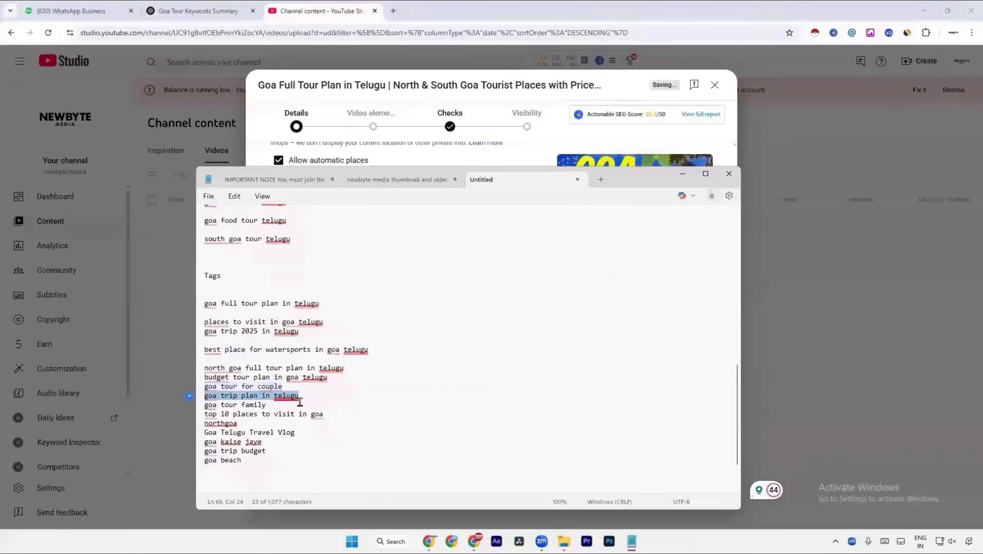
pyautogui.tripleClick(327, 405)
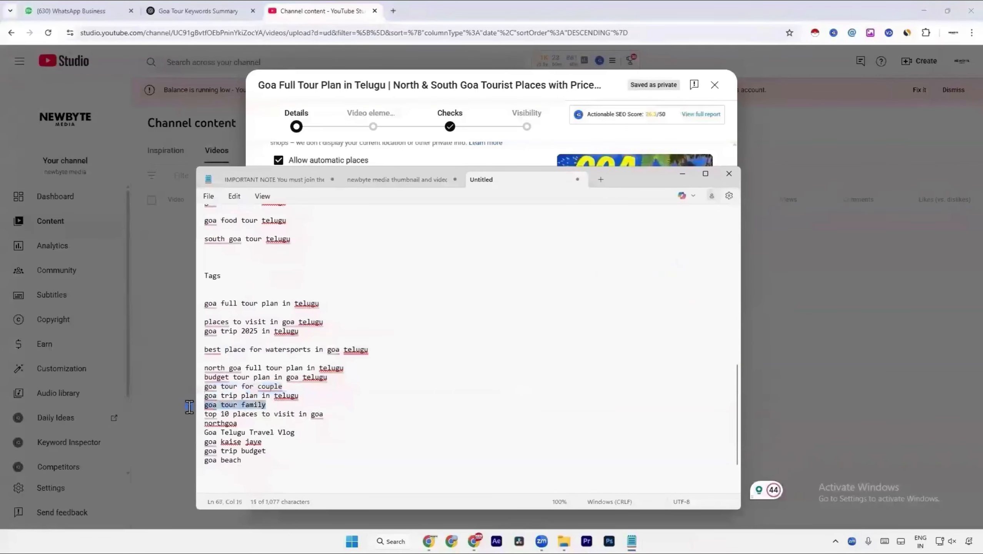
pyautogui.click(189, 407)
pyautogui.hotkey('alt', 'Tab')
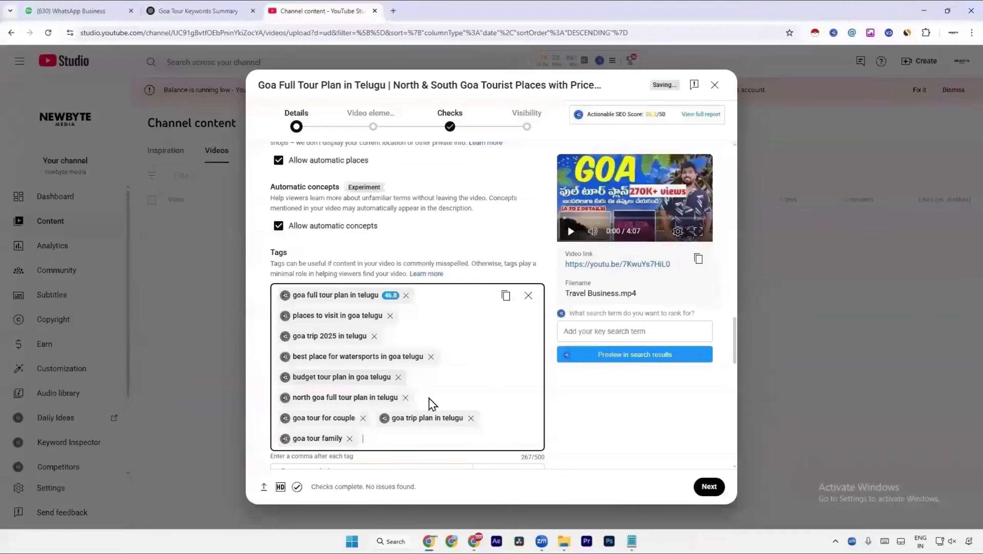
# Copy "top 10 places to visit in goa" from the notes and enter it as a video tag.
pyautogui.hotkey('alt', 'Tab')
pyautogui.moveTo(335, 417); pyautogui.dragTo(186, 413)
pyautogui.hotkey('ctrl', 'c')
pyautogui.hotkey('alt', 'Tab')
pyautogui.hotkey('ctrl', 'v')
pyautogui.press('Return')
# Copy "Goa Telugu Travel Vlog" from the notes and enter it as a video tag.
pyautogui.hotkey('alt', 'Tab')
pyautogui.moveTo(325, 431); pyautogui.dragTo(174, 431)
pyautogui.hotkey('ctrl', 'c')
pyautogui.hotkey('alt', 'Tab')
pyautogui.hotkey('ctrl', 'v')
pyautogui.press('Return')
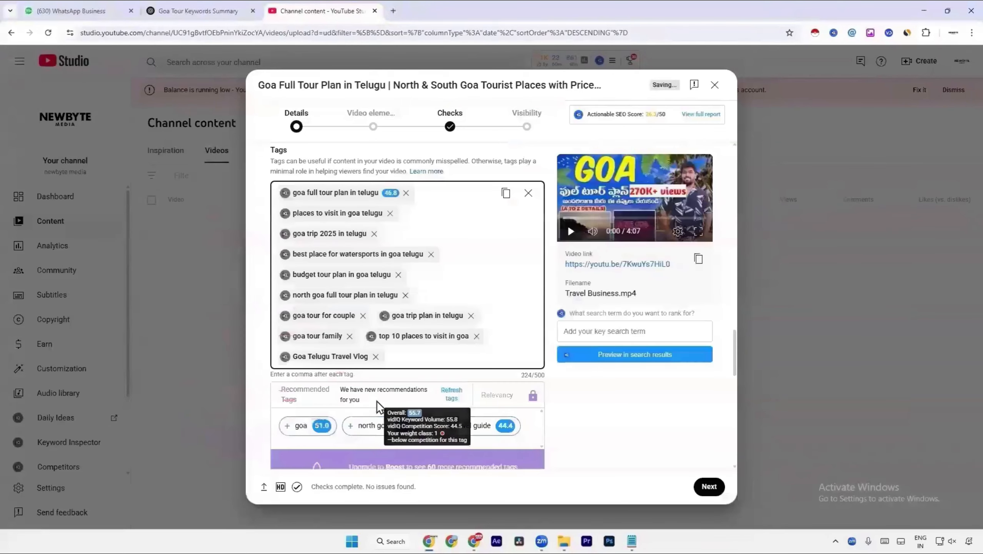
# Copy "northgoa" from the Tags section of the notes and enter it as a video tag.
pyautogui.hotkey('alt', 'Tab')
pyautogui.moveTo(238, 424); pyautogui.dragTo(111, 426)
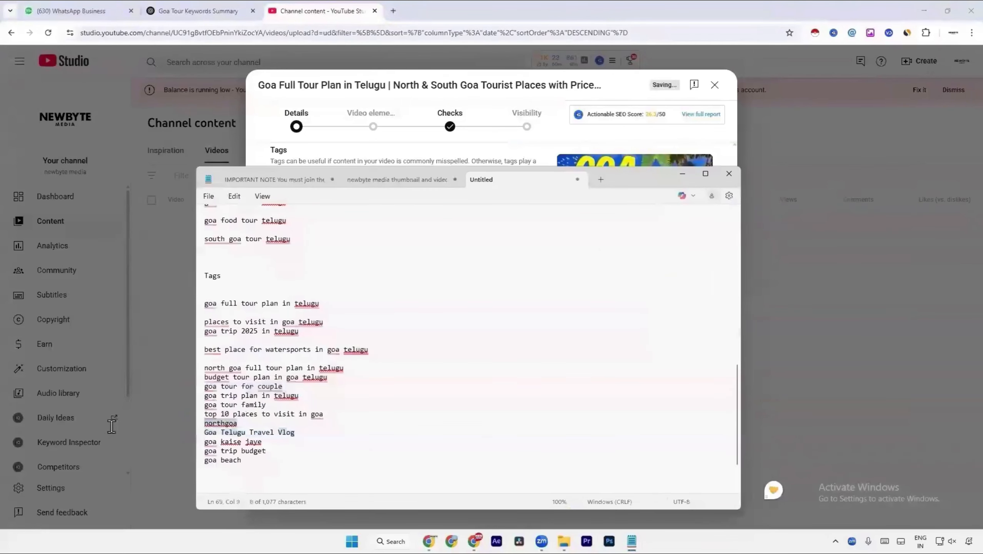
pyautogui.hotkey('ctrl', 'c')
pyautogui.hotkey('alt', 'Tab')
pyautogui.hotkey('ctrl', 'v')
pyautogui.press('Return')
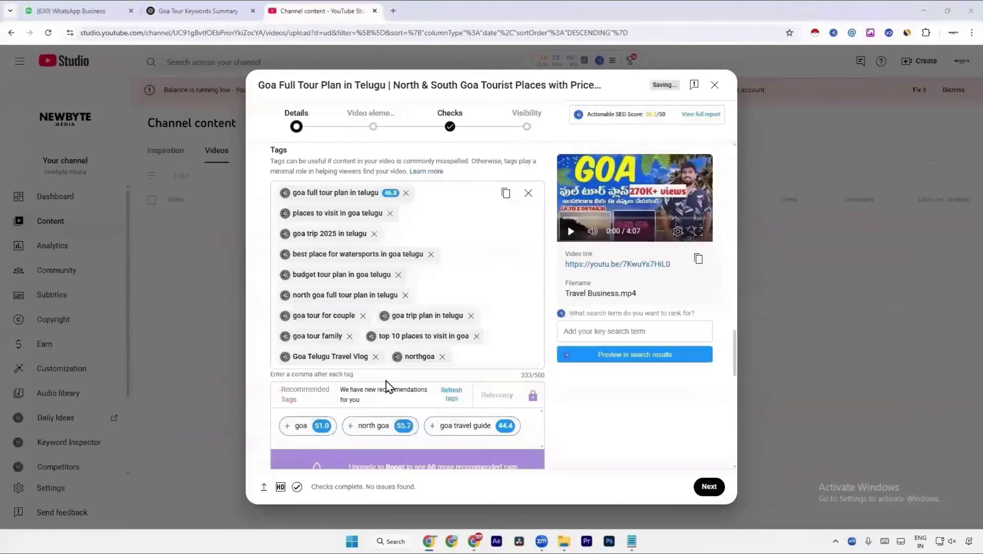
# Copy "goa trip budget" from the notes and enter it as a video tag.
pyautogui.hotkey('alt', 'Tab')
pyautogui.moveTo(267, 451); pyautogui.dragTo(185, 451)
pyautogui.hotkey('ctrl', 'c')
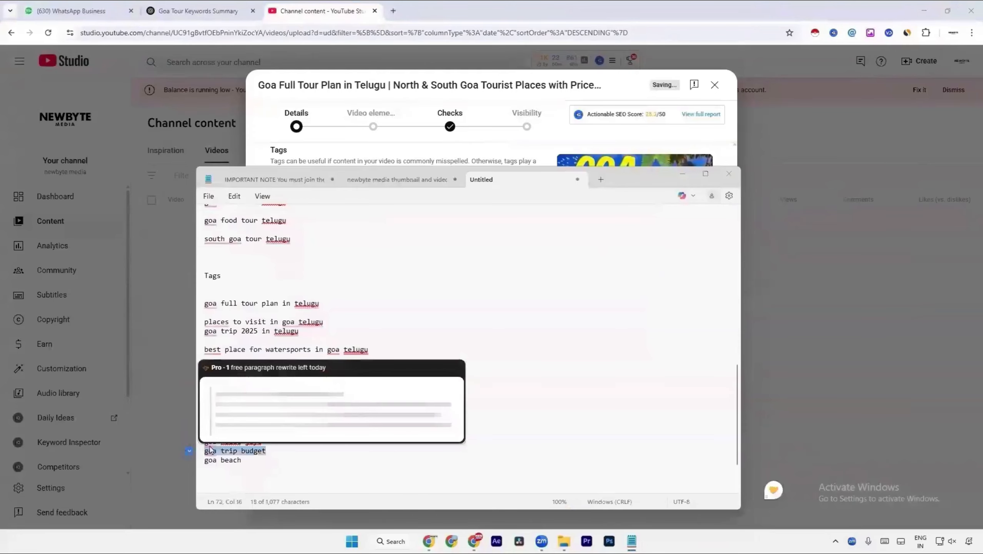
pyautogui.hotkey('alt', 'Tab')
pyautogui.hotkey('ctrl', 'v')
pyautogui.press('Return')
# Copy "goa beach", the last entry in the notes' tag list, and enter it as a video tag.
pyautogui.hotkey('alt', 'Tab')
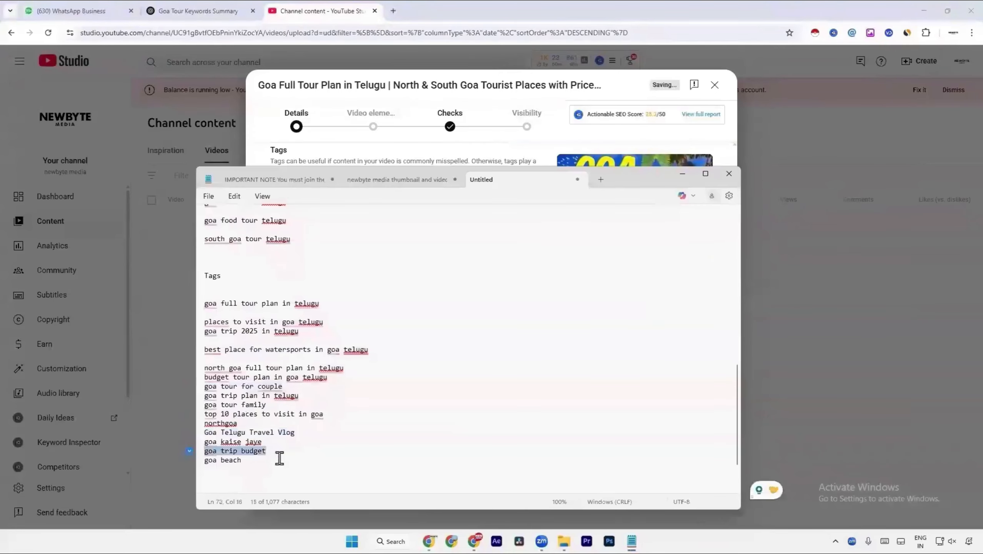
pyautogui.moveTo(279, 460); pyautogui.dragTo(185, 461)
pyautogui.hotkey('ctrl', 'c')
pyautogui.hotkey('alt', 'Tab')
pyautogui.hotkey('ctrl', 'v')
pyautogui.press('Return')
# Copy "goa tourist places telugu" from the keyword list above the Tags section in the notes and enter it as a video tag.
pyautogui.hotkey('alt', 'Tab')
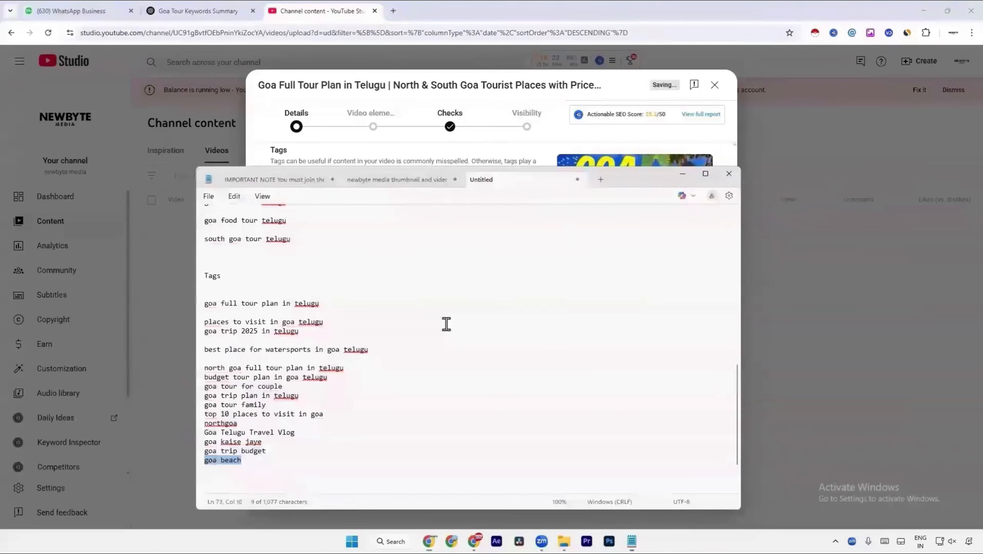
pyautogui.scroll(9, 442, 328)
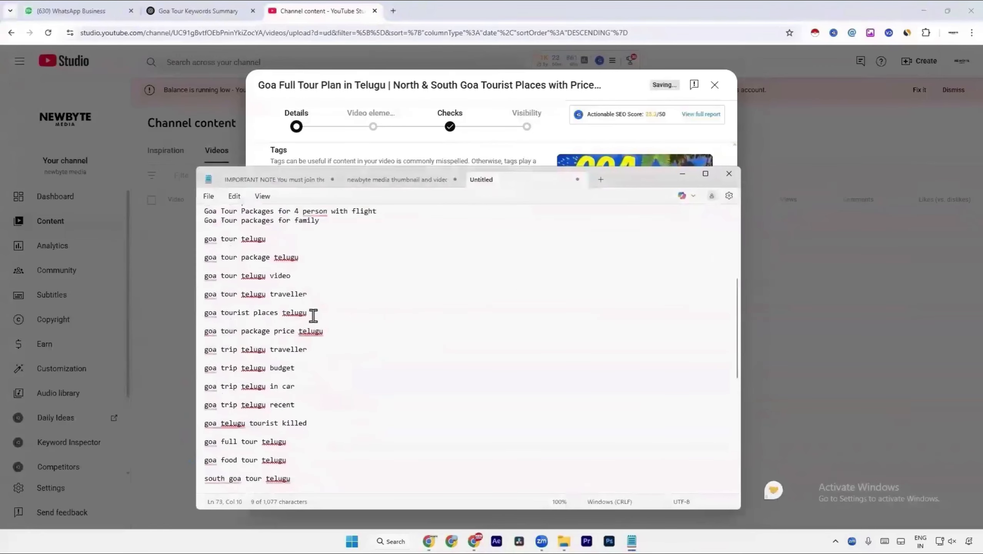
pyautogui.moveTo(325, 311); pyautogui.dragTo(177, 309)
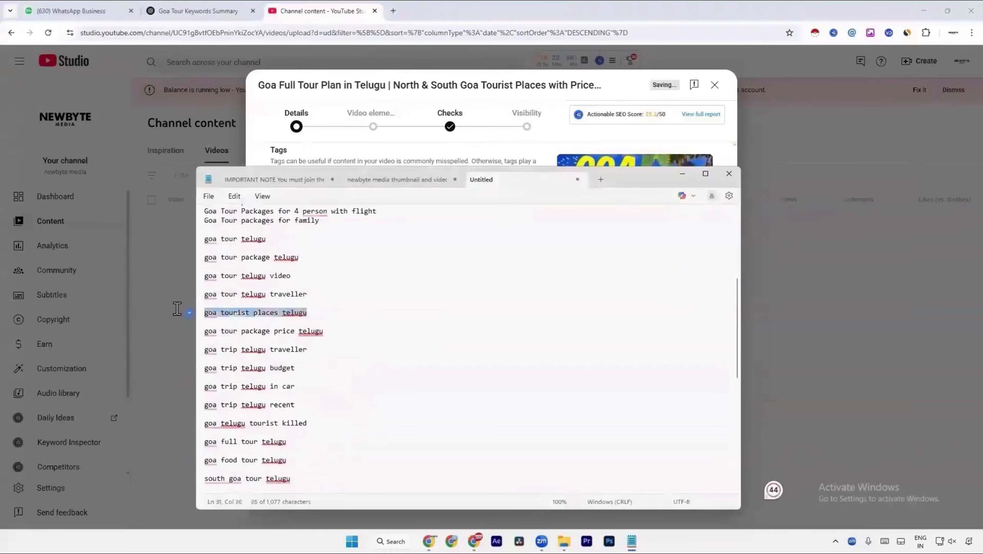
pyautogui.hotkey('ctrl', 'c')
pyautogui.hotkey('alt', 'Tab')
pyautogui.hotkey('ctrl', 'v')
pyautogui.press('Return')
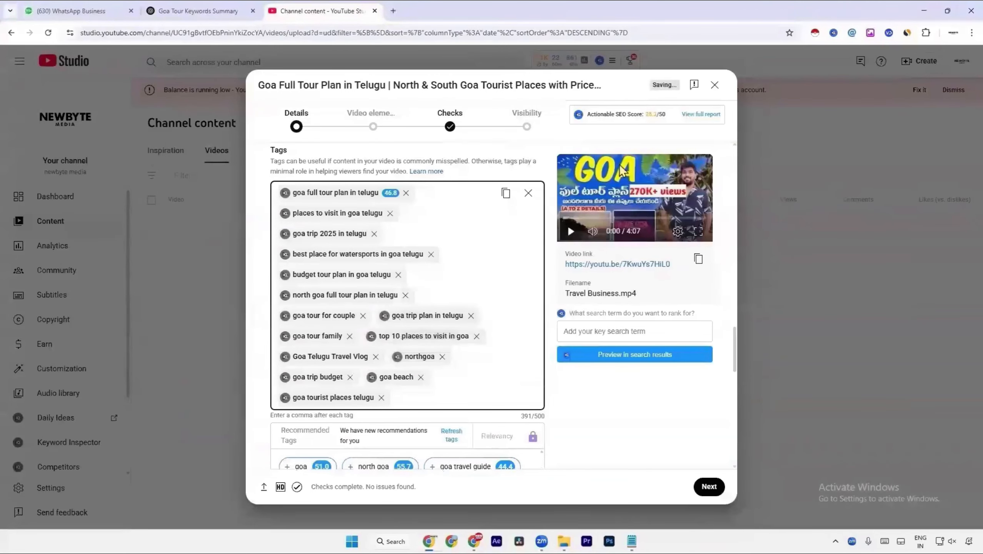
# Add the recommended tags "goa", "north goa" and "goa travel guide" to the video, and refresh the tag recommendations.
pyautogui.scroll(-3, 342, 307)
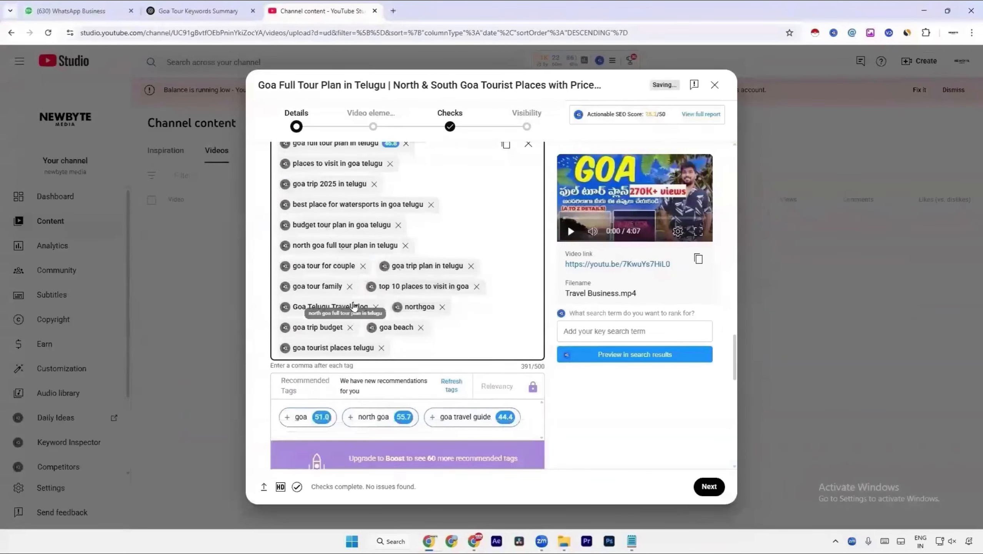
pyautogui.moveTo(296, 367)
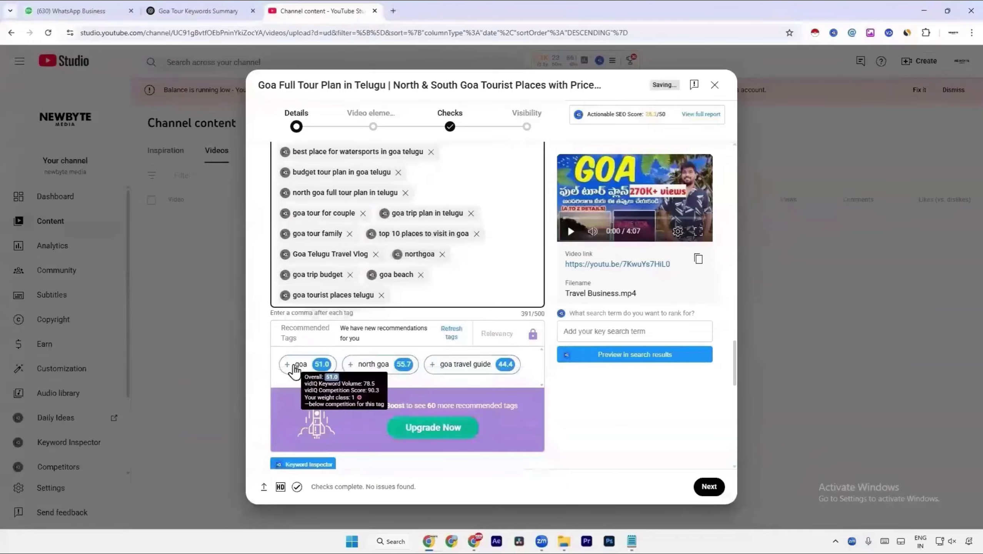
pyautogui.click(299, 366)
pyautogui.click(387, 364)
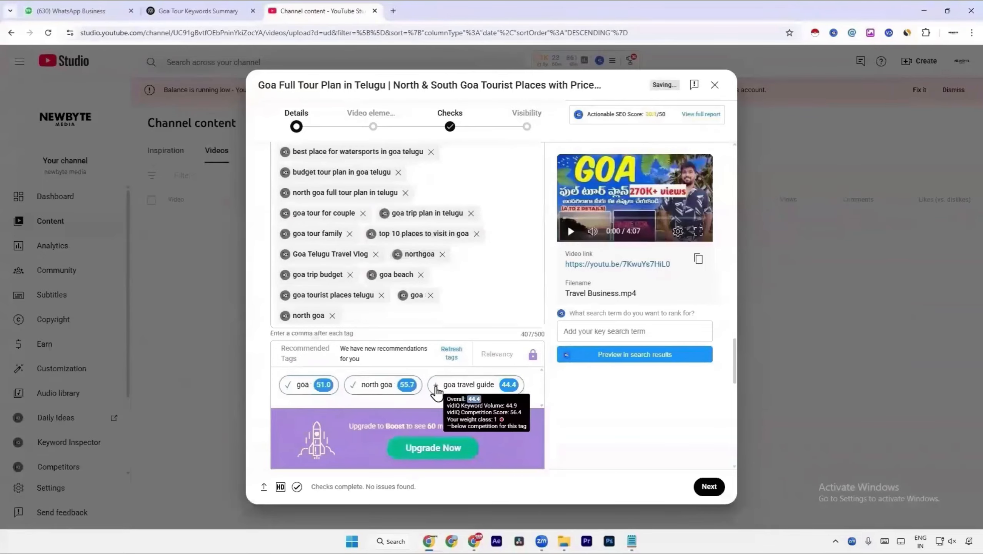
pyautogui.click(470, 384)
pyautogui.click(457, 362)
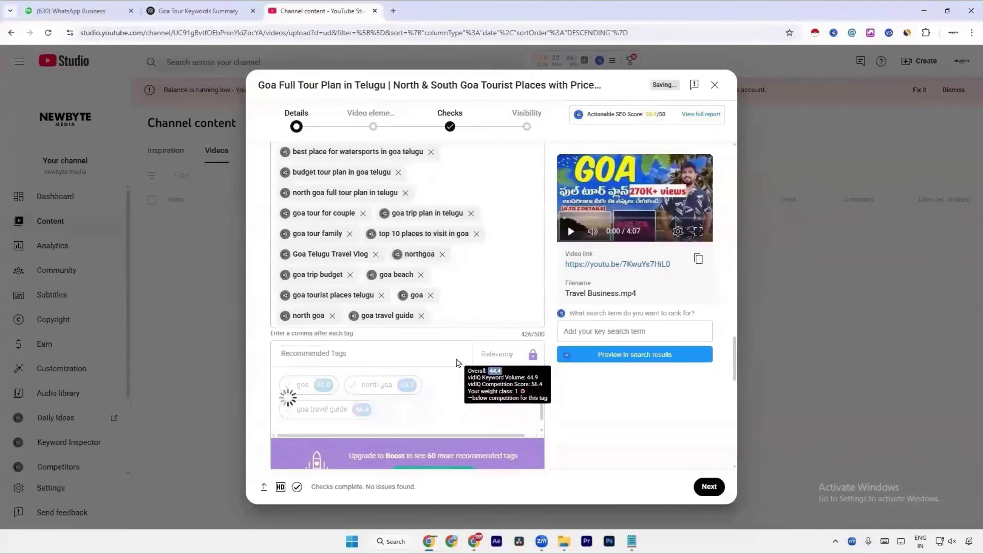
pyautogui.moveTo(285, 392)
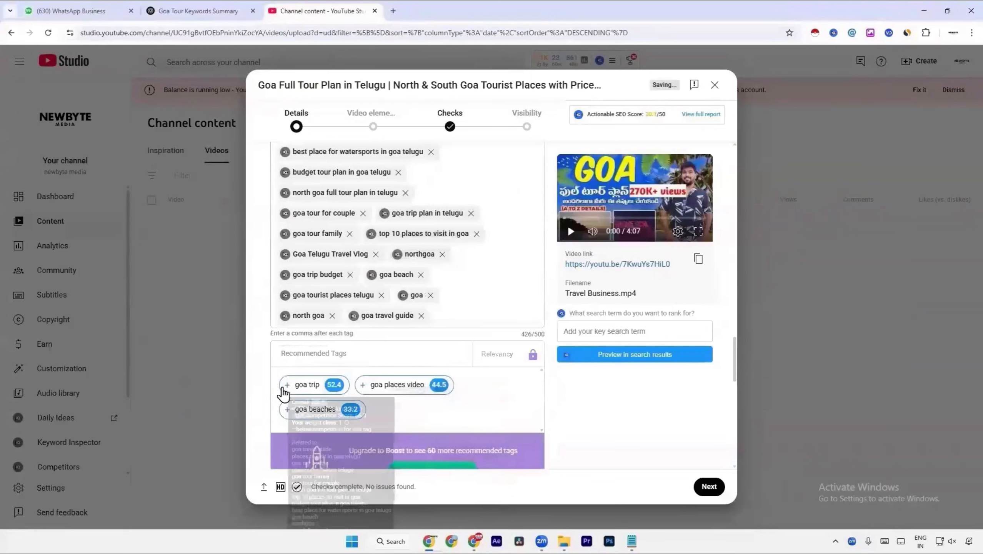
# Add the recommended tags "goa trip", "goa beaches" and "goa places video", refresh the recommendations, and add "goa tourist places".
pyautogui.click(285, 386)
pyautogui.click(294, 429)
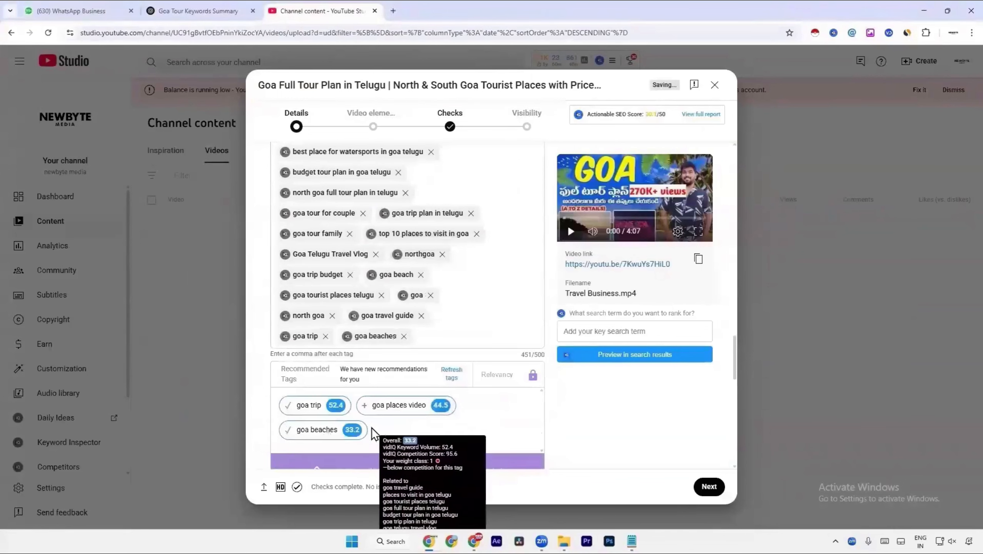
pyautogui.click(364, 405)
pyautogui.click(449, 393)
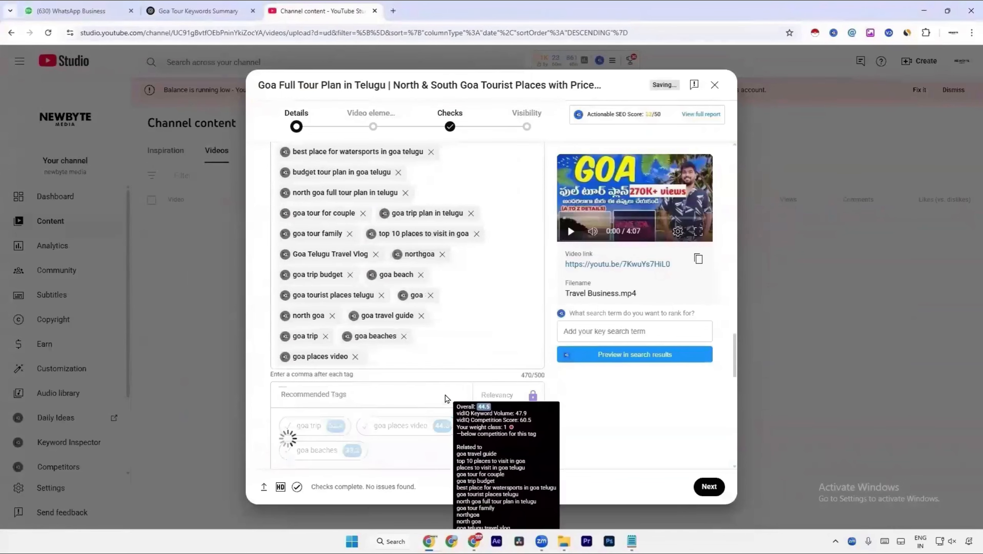
pyautogui.click(288, 426)
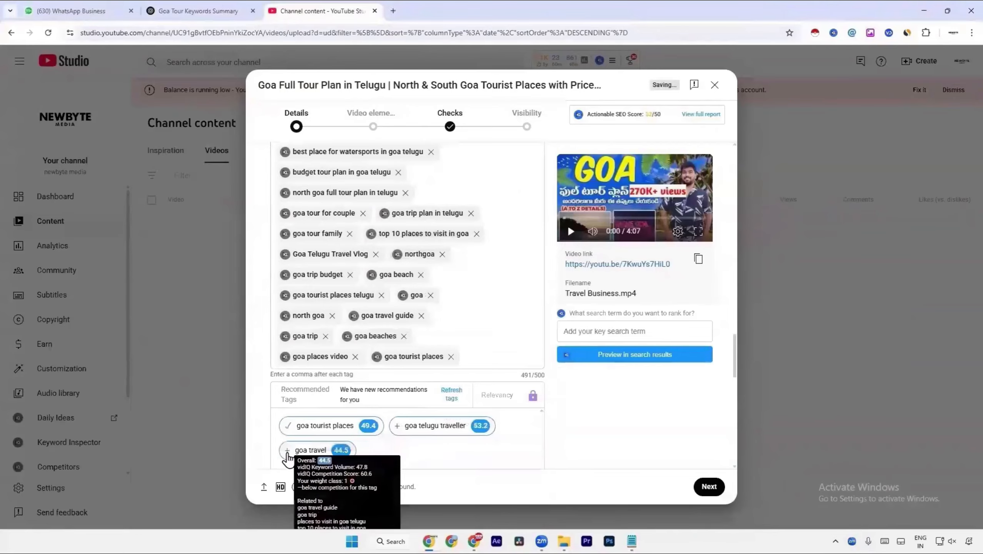
# Try adding the recommended tags "goa travel" and "goa telugu traveller", and remove both from the tag list.
pyautogui.click(299, 451)
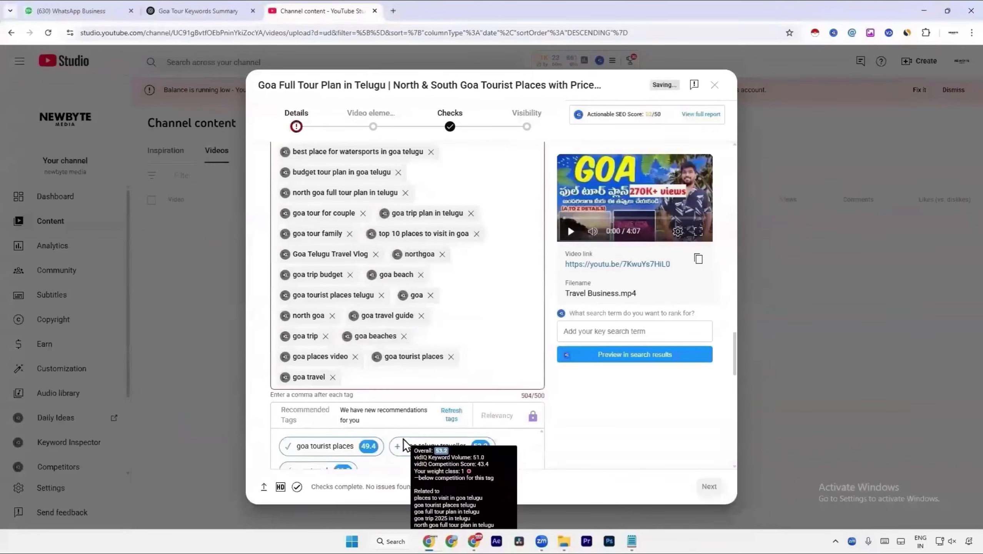
pyautogui.click(404, 447)
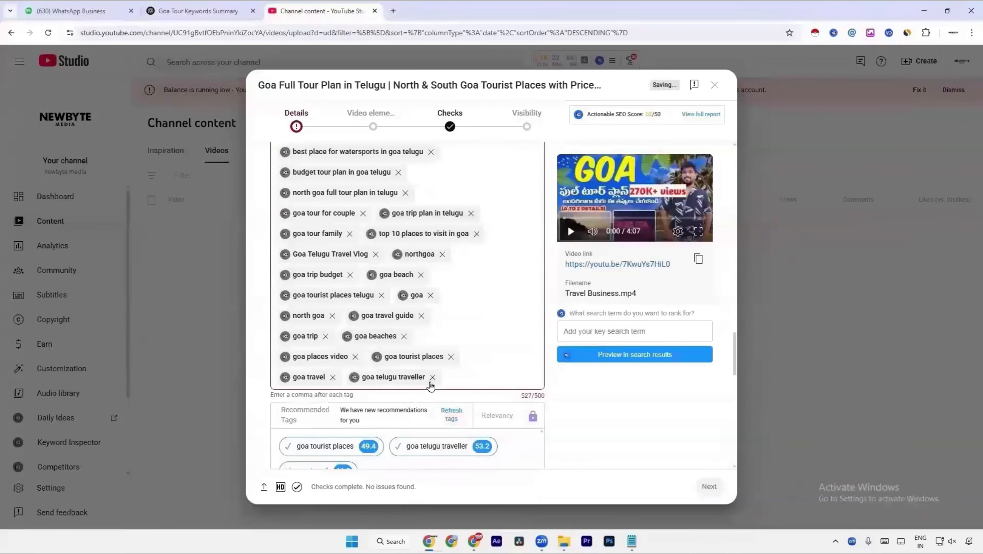
pyautogui.click(433, 377)
pyautogui.click(334, 377)
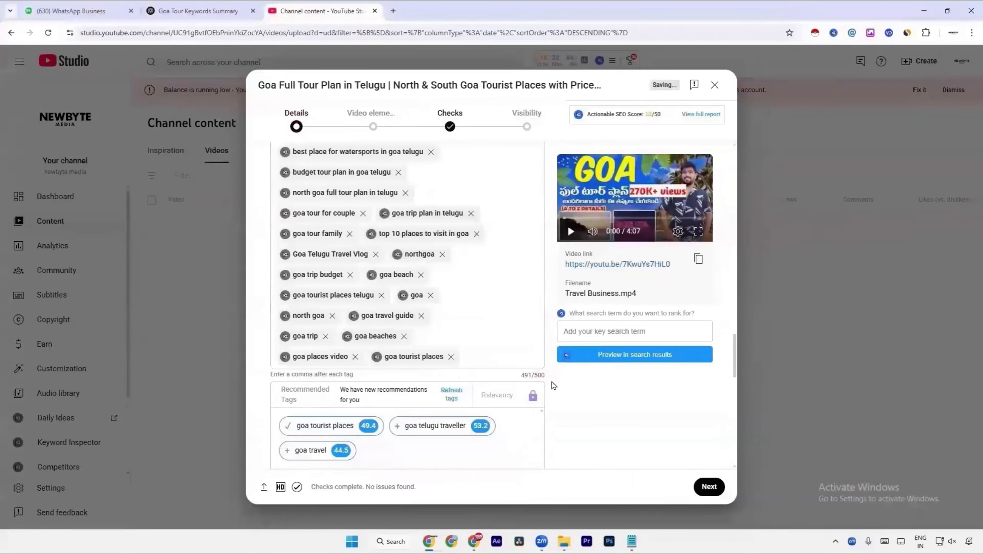
# Delete "North & South Goa Tourist Places with Price Details" from the video title, and undo the deletion.
pyautogui.scroll(-1, 516, 386)
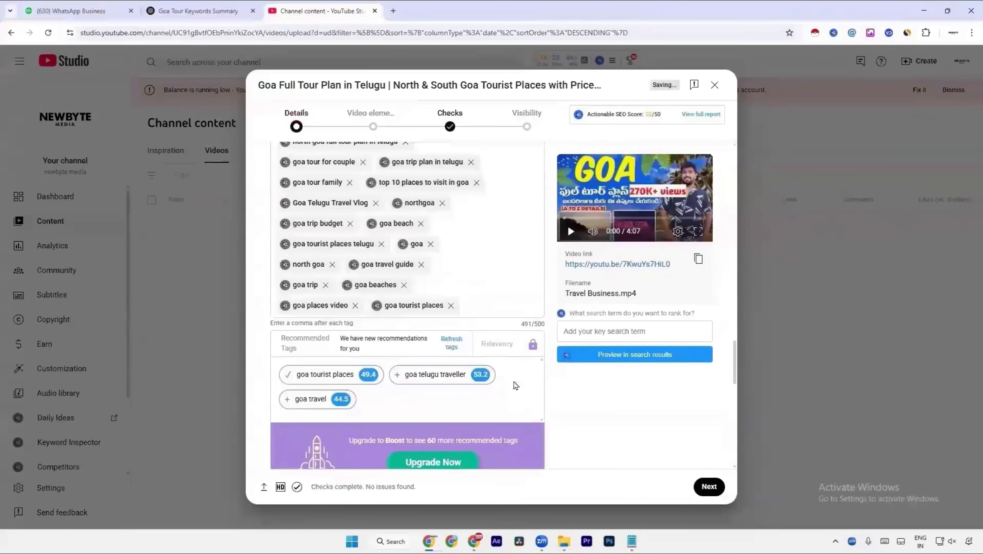
pyautogui.moveTo(438, 384)
pyautogui.scroll(3, 454, 253)
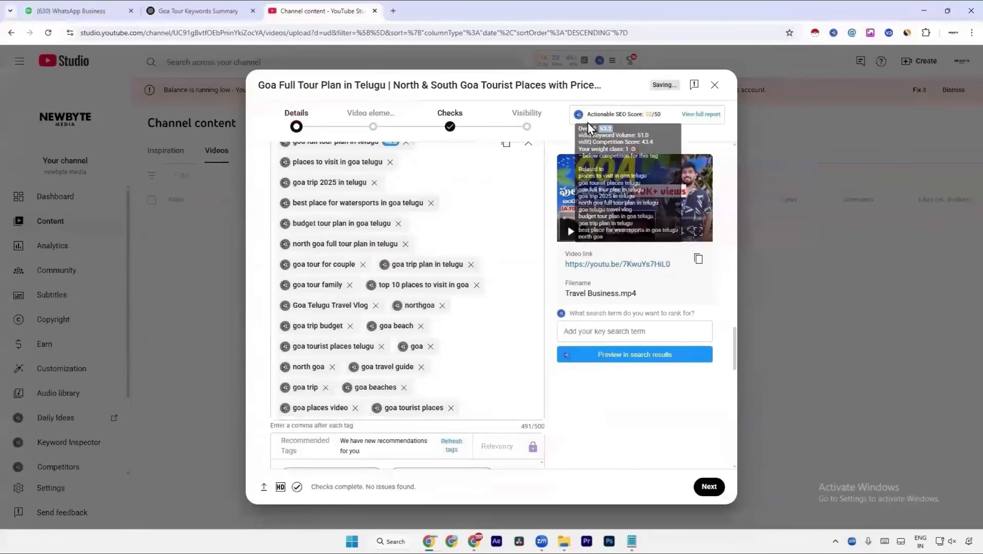
pyautogui.scroll(15, 454, 254)
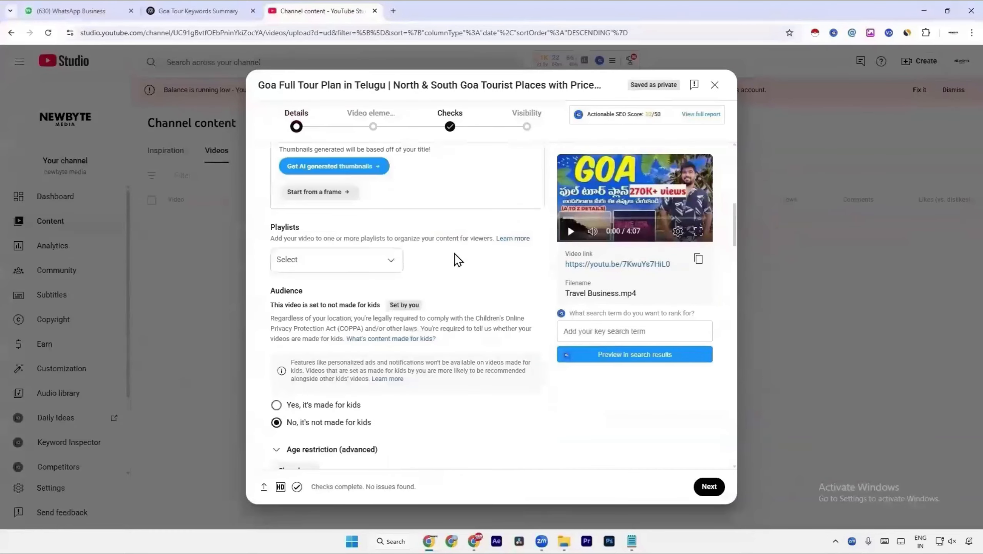
pyautogui.click(452, 227)
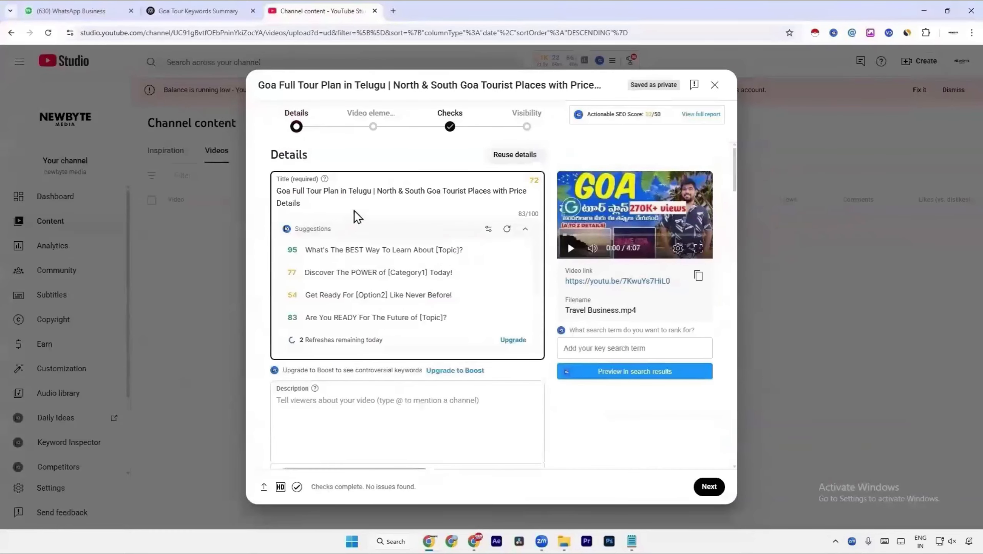
pyautogui.moveTo(355, 212); pyautogui.dragTo(372, 185)
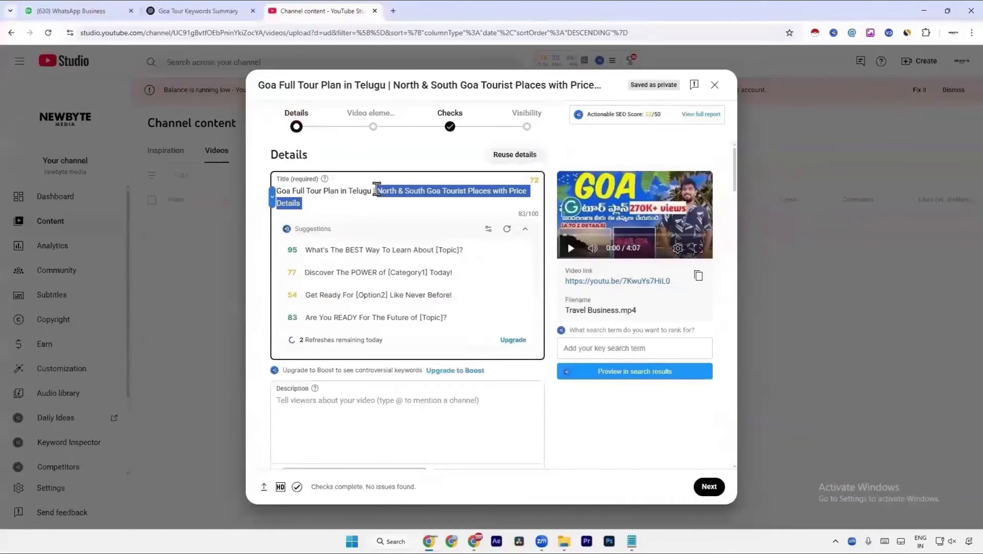
pyautogui.press('BackSpace')
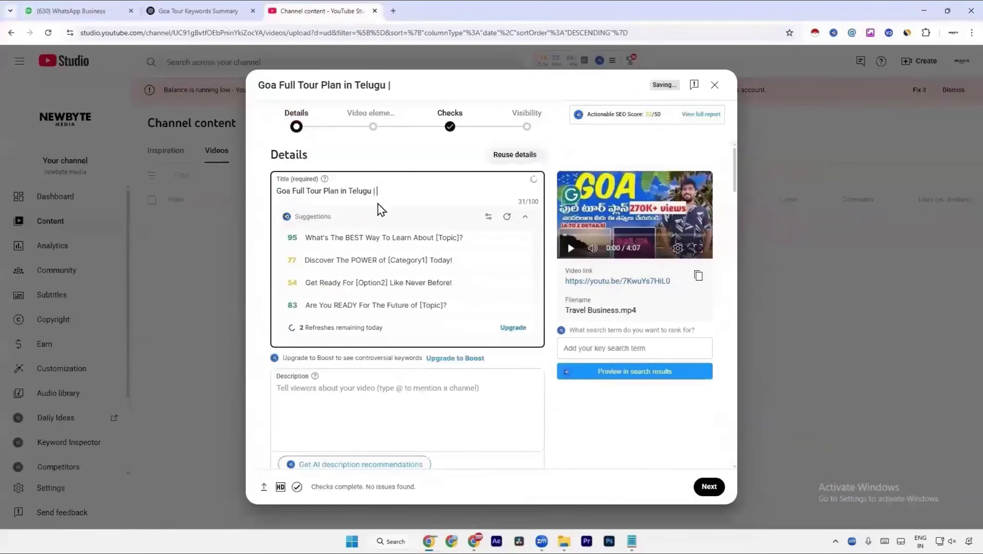
pyautogui.hotkey('ctrl', 'z')
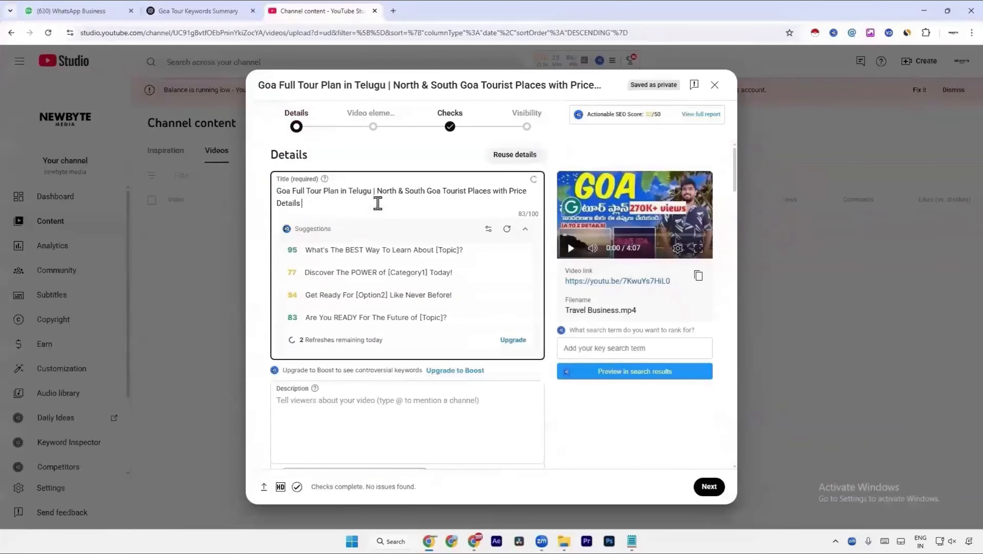
# Copy the keyword list under "Description" in the notes, paste it into the video description, and remove the blank first line.
pyautogui.click(384, 455)
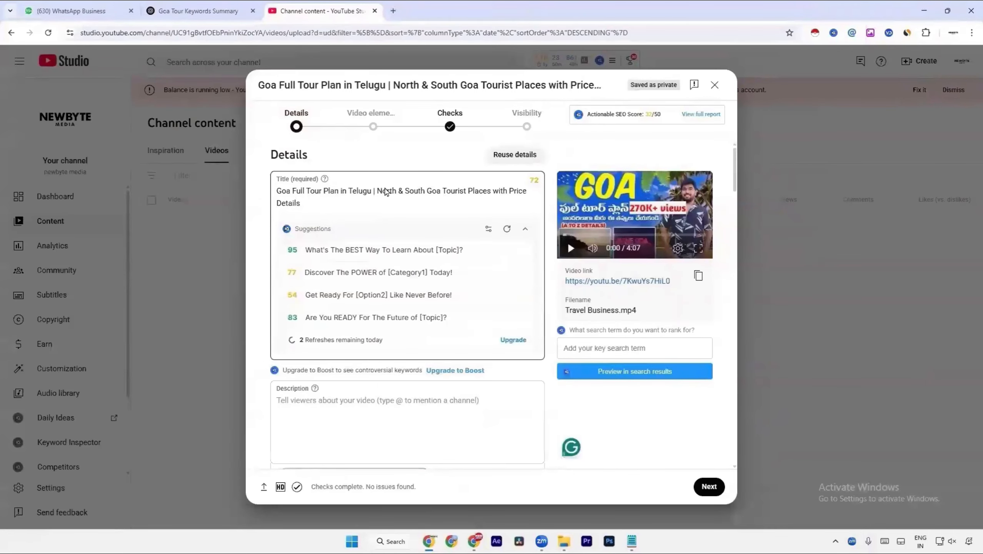
pyautogui.hotkey('alt', 'Tab')
pyautogui.scroll(1, 320, 265)
pyautogui.scroll(4, 319, 265)
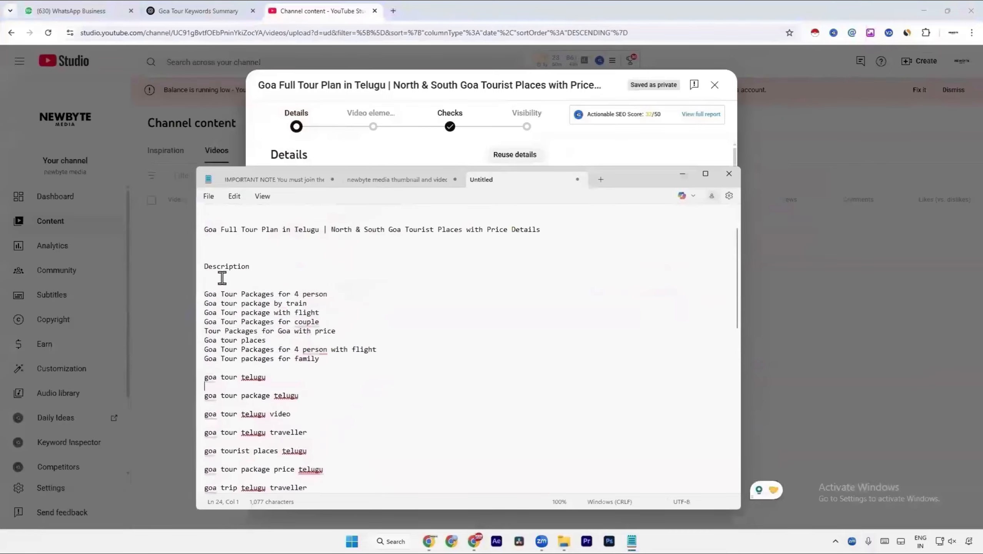
pyautogui.moveTo(204, 285); pyautogui.dragTo(299, 218)
pyautogui.hotkey('alt', 'Tab')
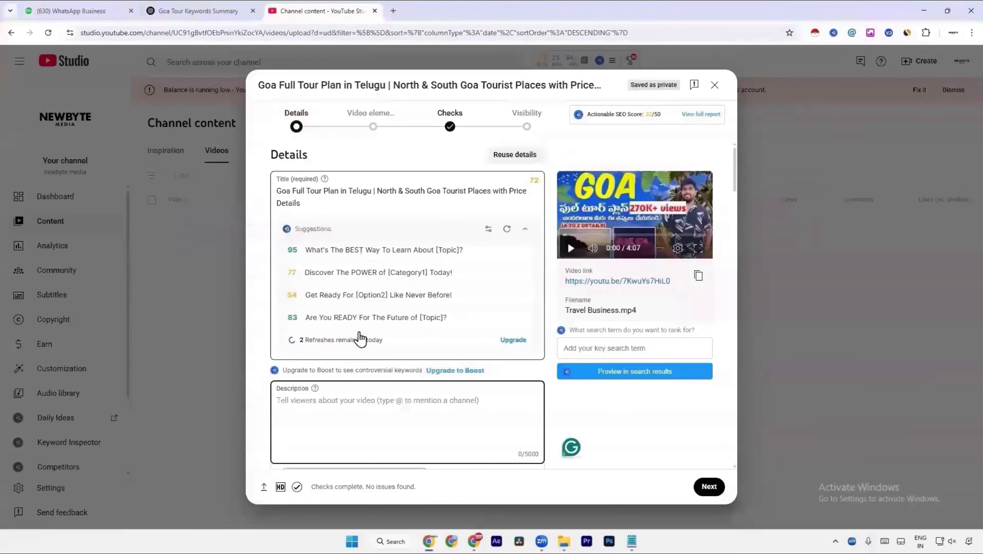
pyautogui.click(355, 404)
pyautogui.hotkey('ctrl', 'v')
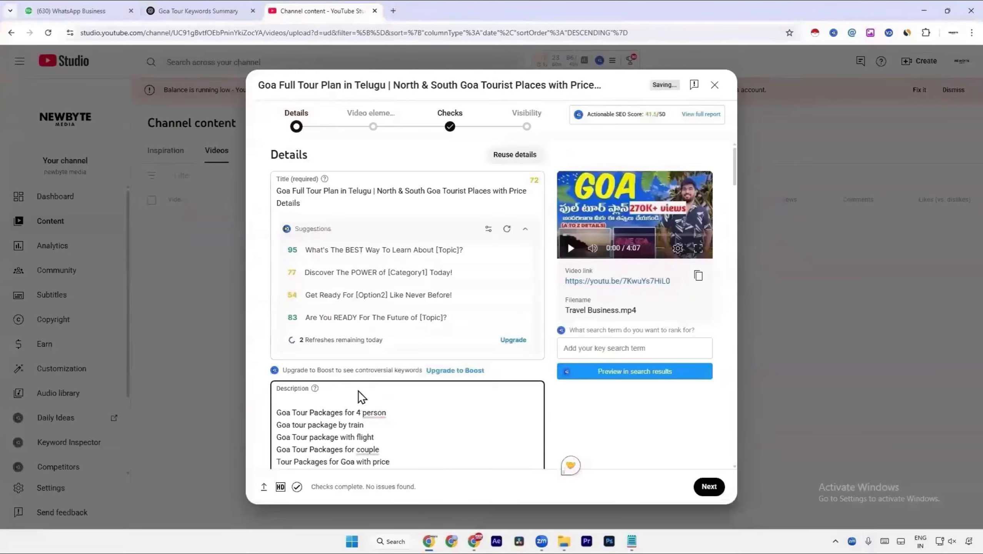
pyautogui.press('Delete')
pyautogui.click(420, 411)
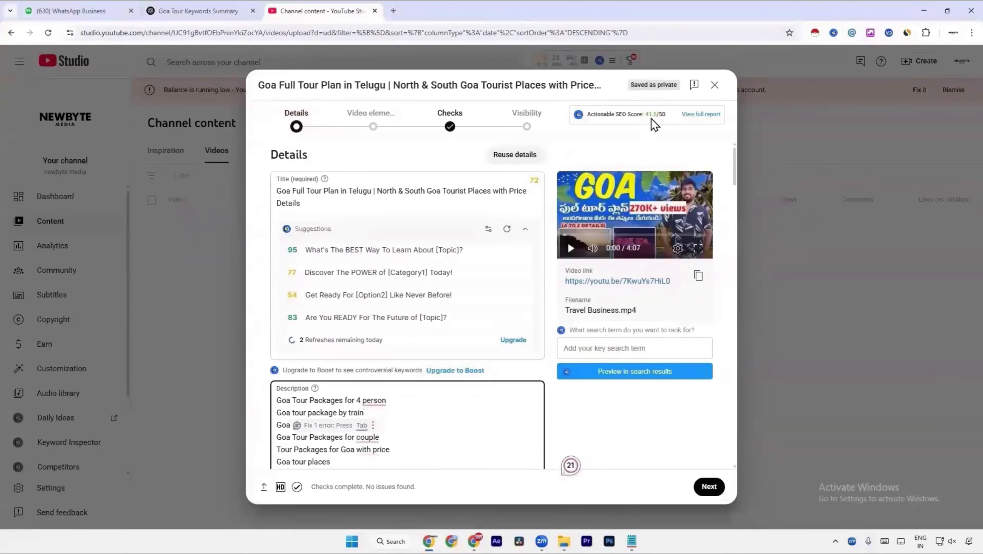
# Review the Goa tour keyword list in the video description from beginning to end.
pyautogui.scroll(-1, 431, 407)
pyautogui.click(433, 402)
pyautogui.scroll(-2, 368, 358)
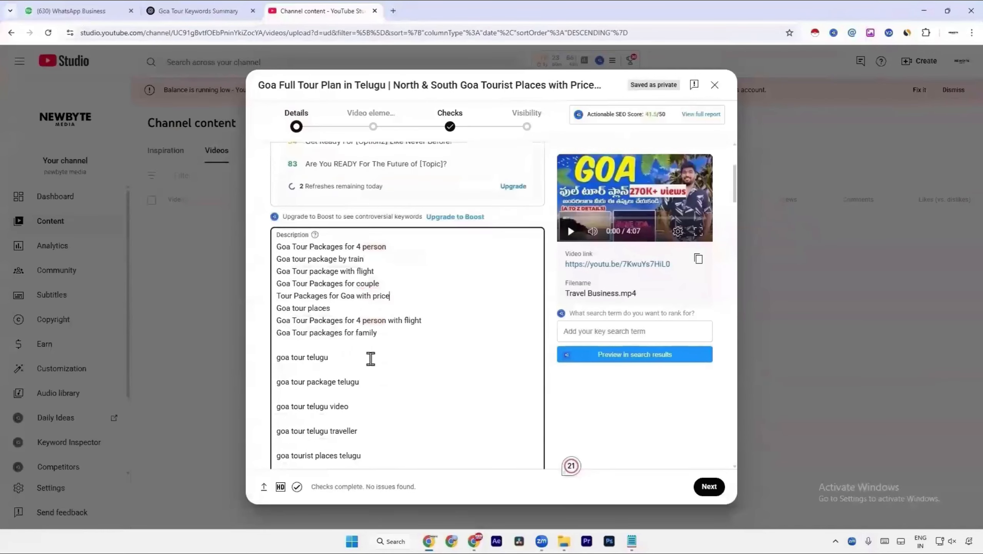
pyautogui.scroll(-3, 371, 360)
pyautogui.scroll(-1, 371, 360)
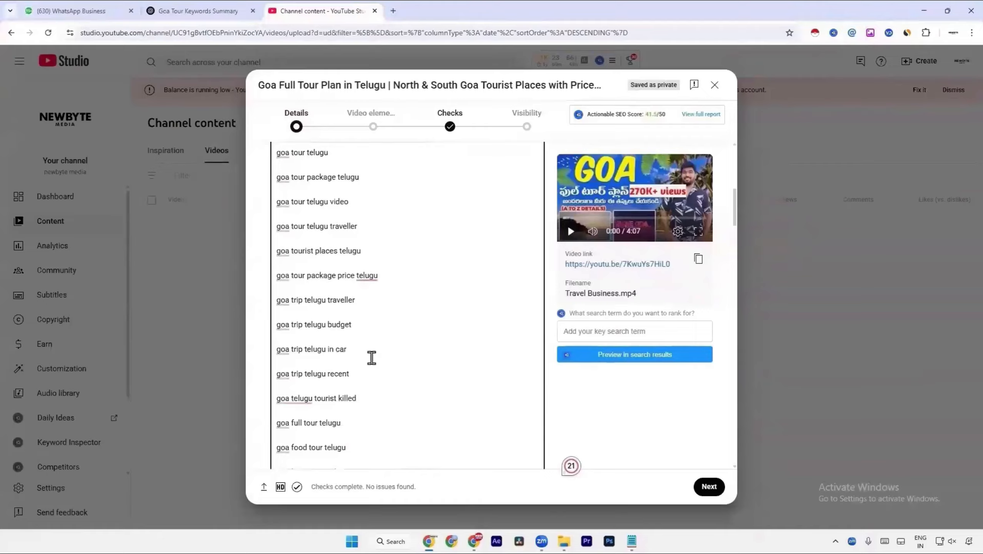
pyautogui.click(372, 358)
pyautogui.scroll(6, 380, 350)
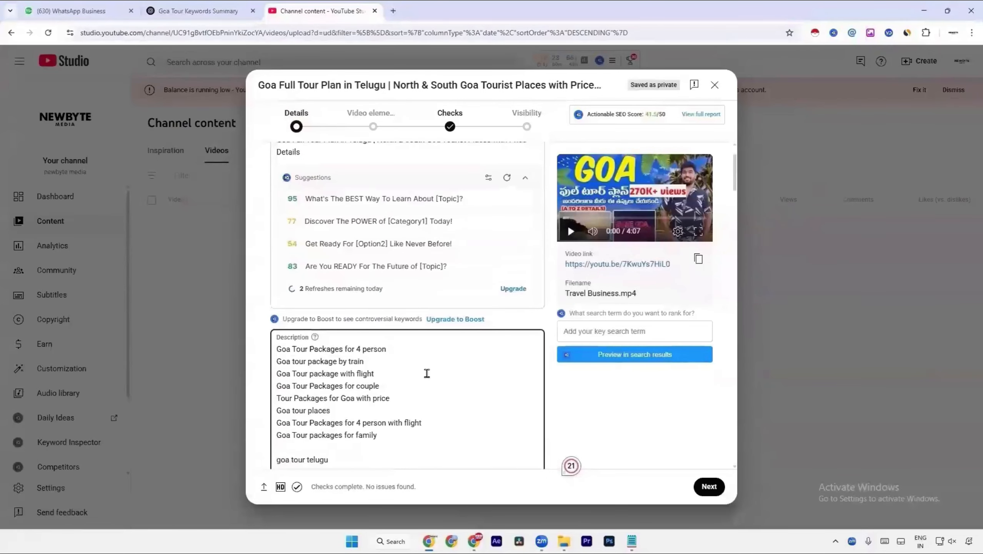
# Clear the whole video description and paste the copied keyword list back in.
pyautogui.click(427, 373)
pyautogui.hotkey('ctrl', 'a')
pyautogui.press('BackSpace')
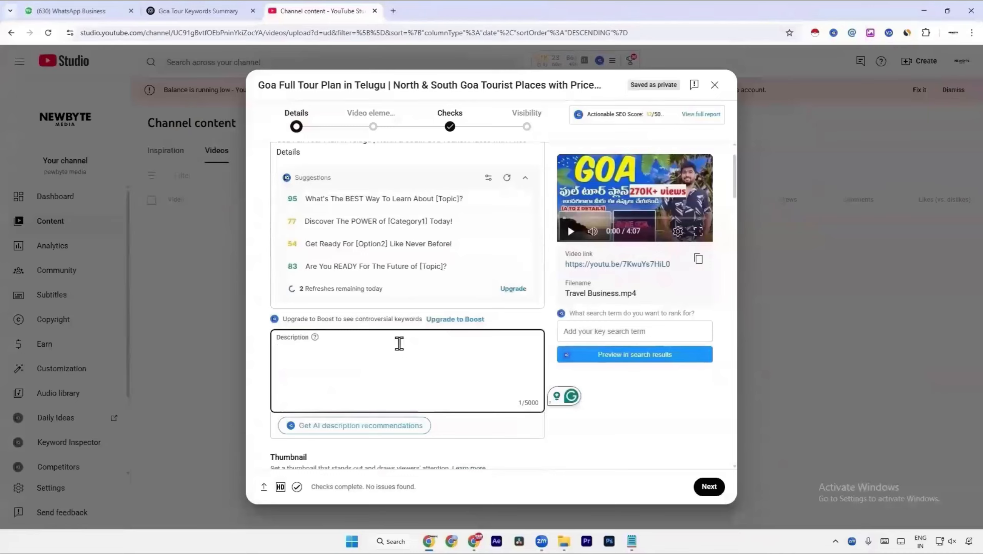
pyautogui.hotkey('ctrl', 'v')
# Copy all the video tags, clear the tag list, and paste the copied tags back in.
pyautogui.scroll(-15, 402, 341)
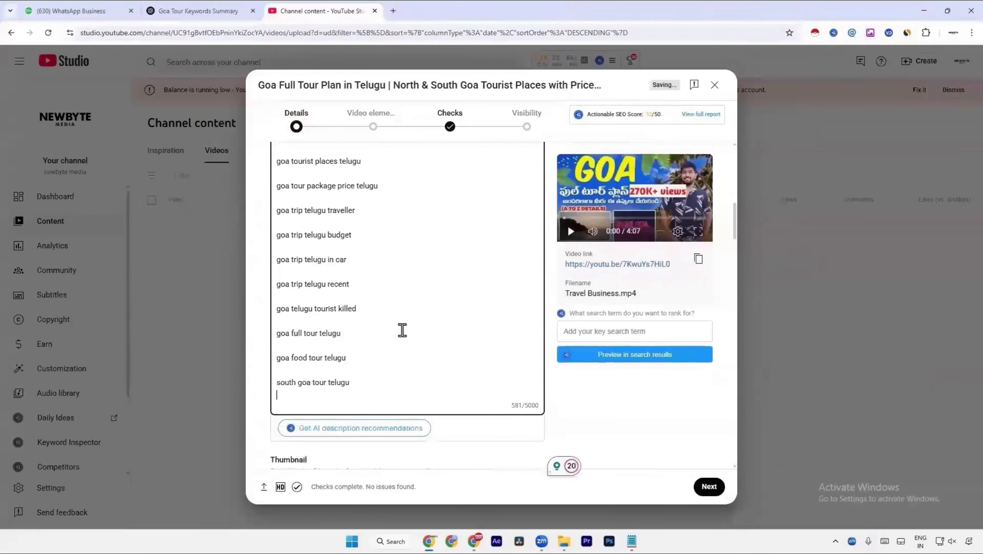
pyautogui.scroll(-20, 403, 328)
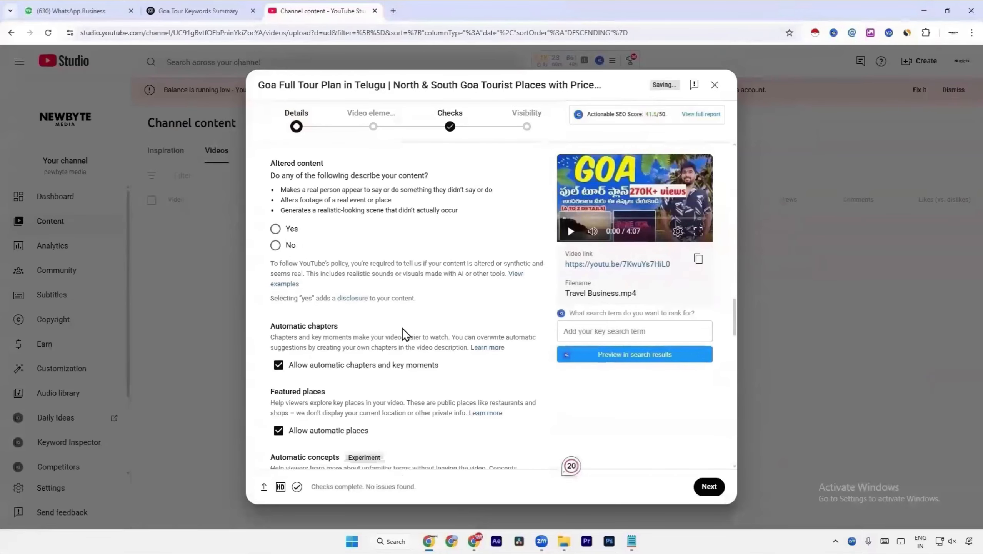
pyautogui.click(506, 361)
pyautogui.scroll(-8, 535, 365)
pyautogui.scroll(5, 511, 342)
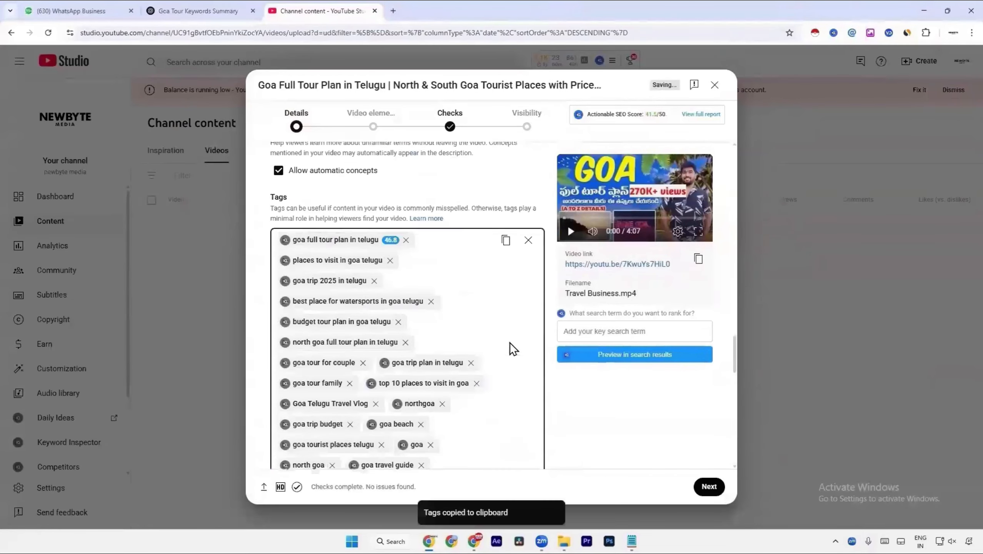
pyautogui.click(529, 243)
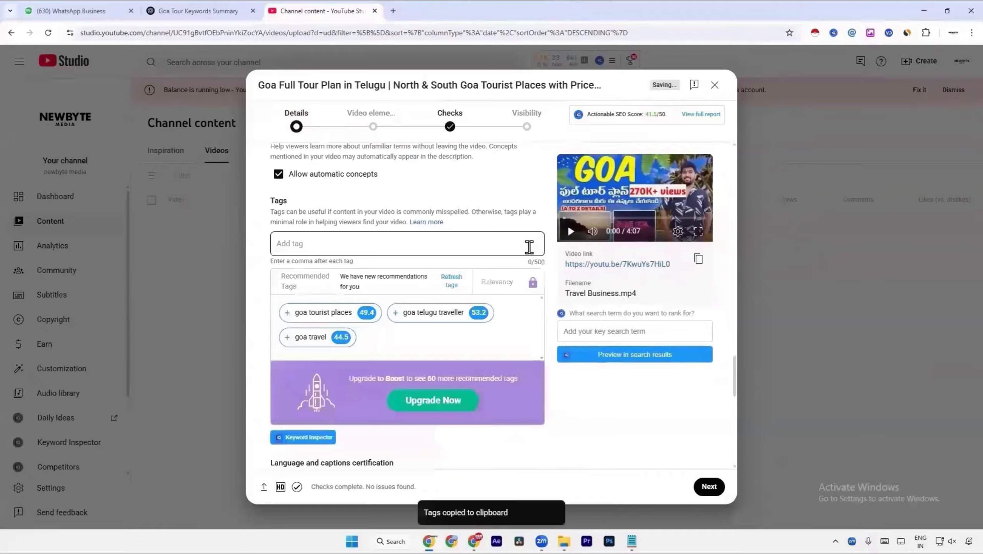
pyautogui.click(456, 250)
pyautogui.hotkey('ctrl', 'v')
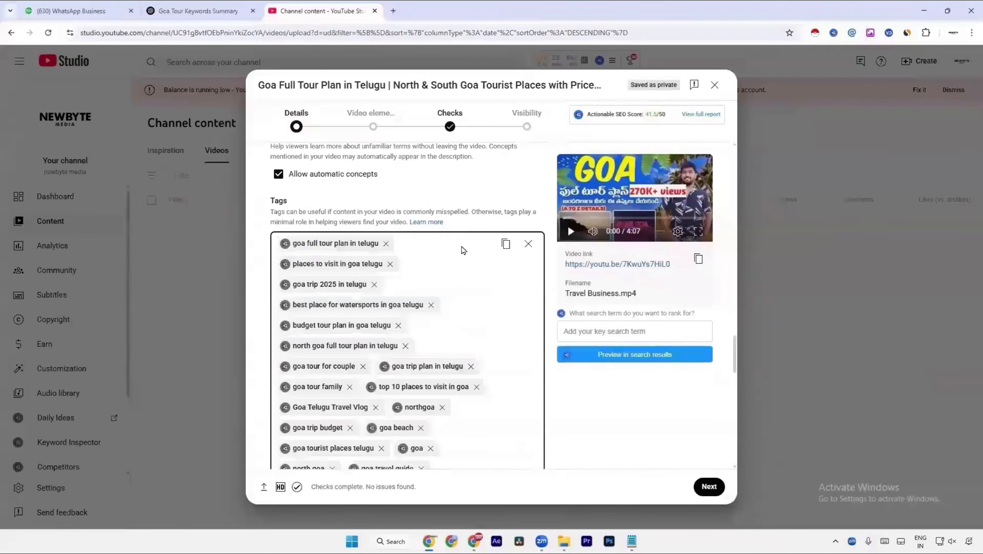
pyautogui.click(499, 201)
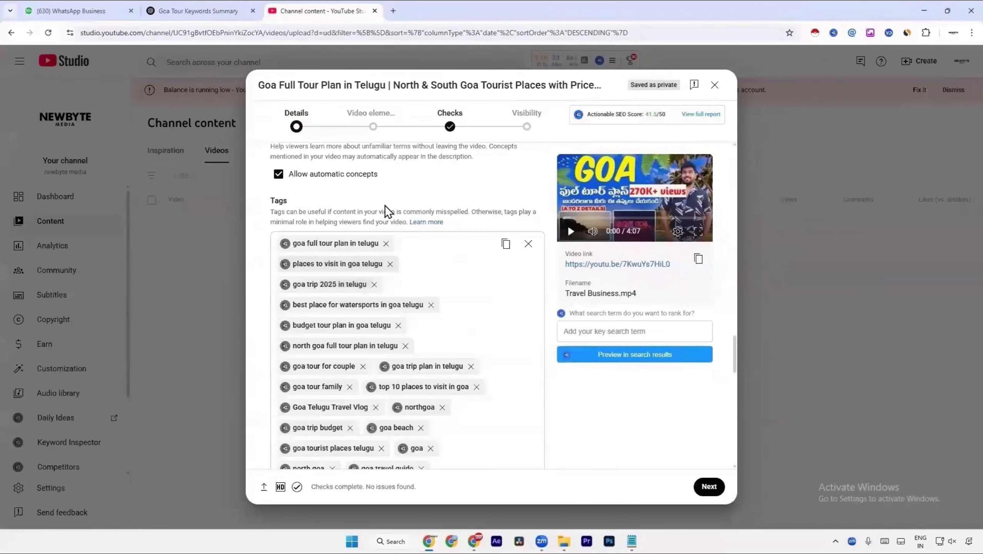
# Review the remaining video details: tags, language, recording date, license, Shorts remixing, category, and the available comment options.
pyautogui.scroll(1, 385, 205)
pyautogui.scroll(-7, 388, 217)
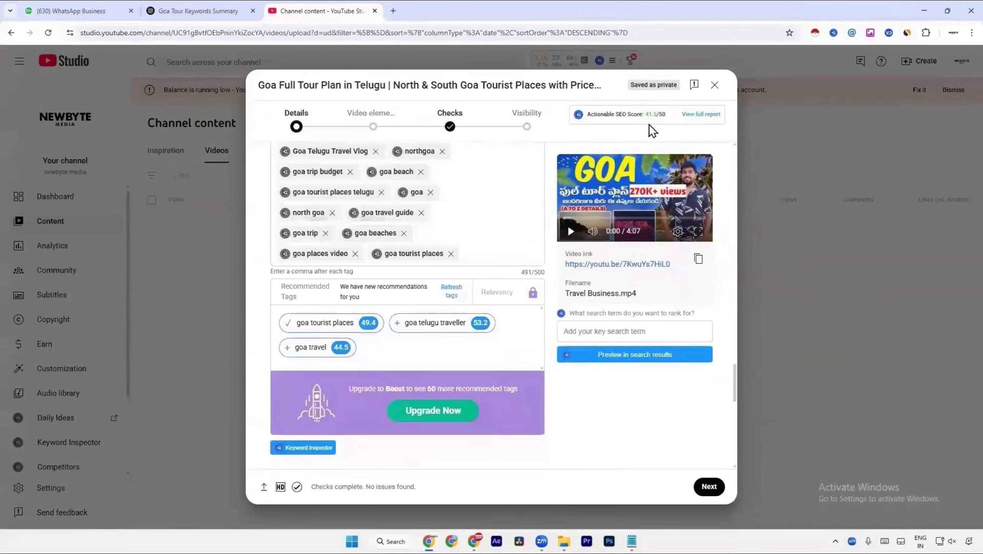
pyautogui.scroll(-4, 549, 245)
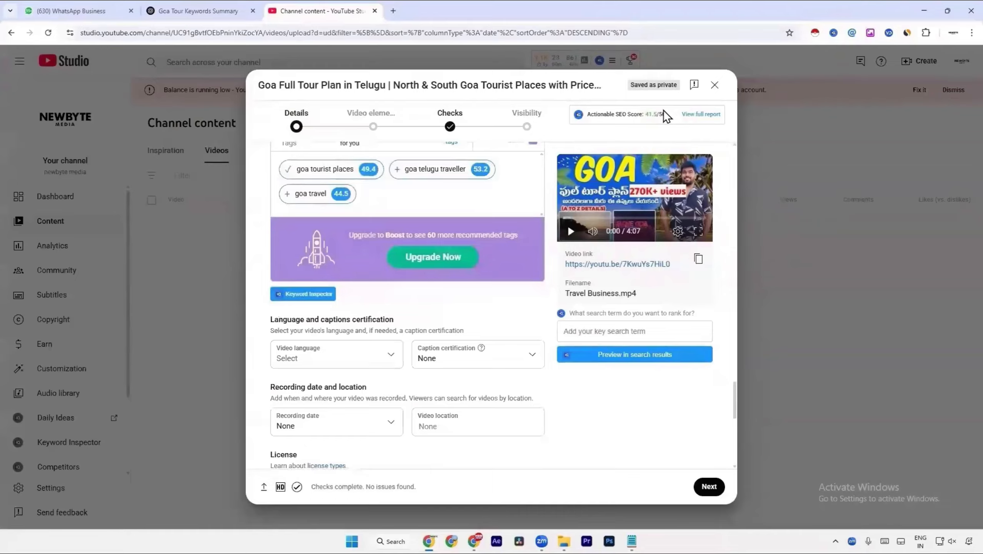
pyautogui.scroll(-4, 310, 346)
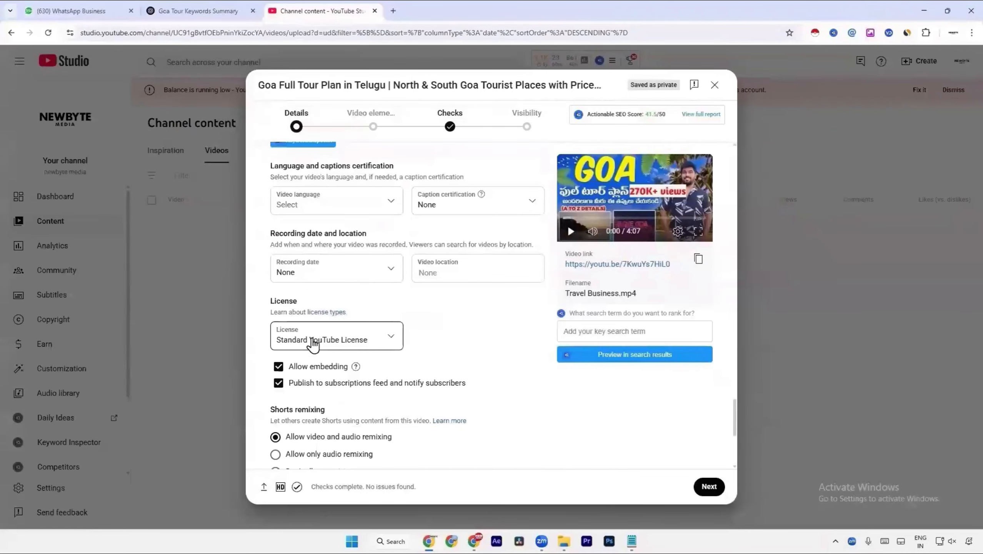
pyautogui.scroll(-1, 406, 392)
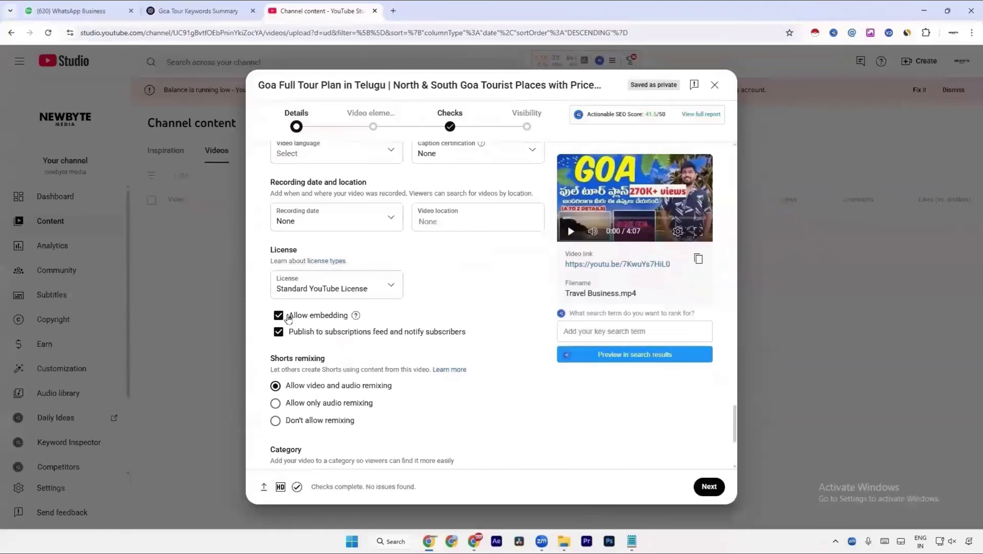
pyautogui.scroll(-3, 322, 342)
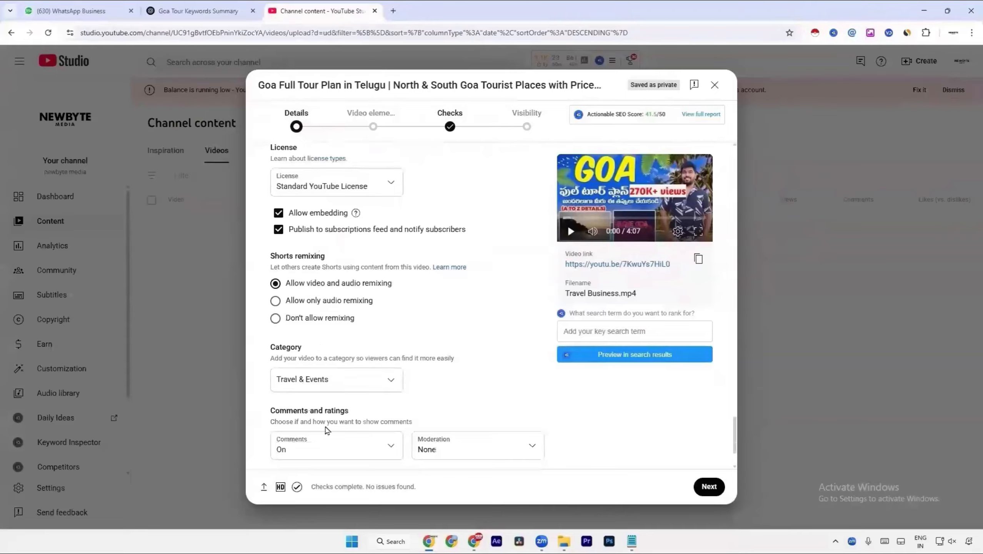
pyautogui.click(310, 452)
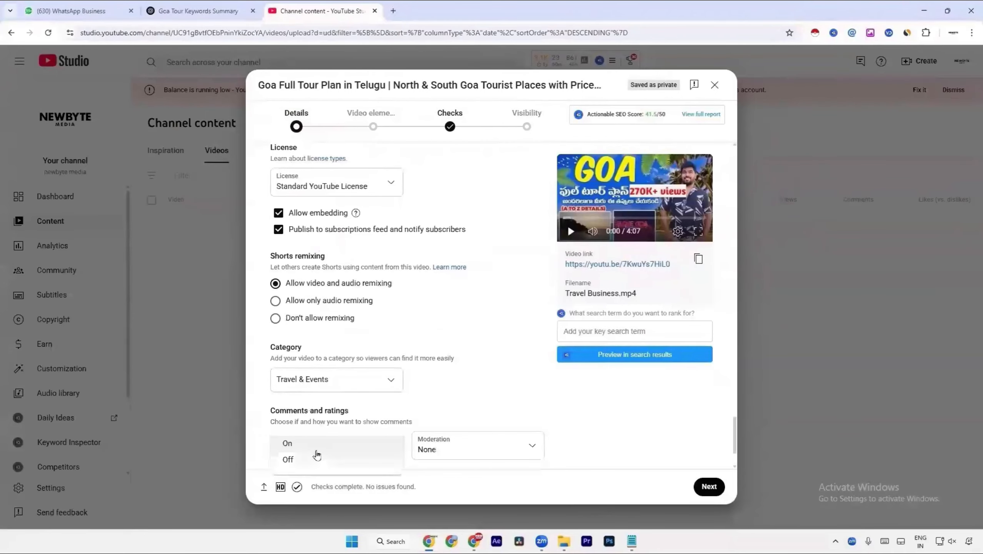
pyautogui.click(360, 401)
pyautogui.scroll(-1, 384, 409)
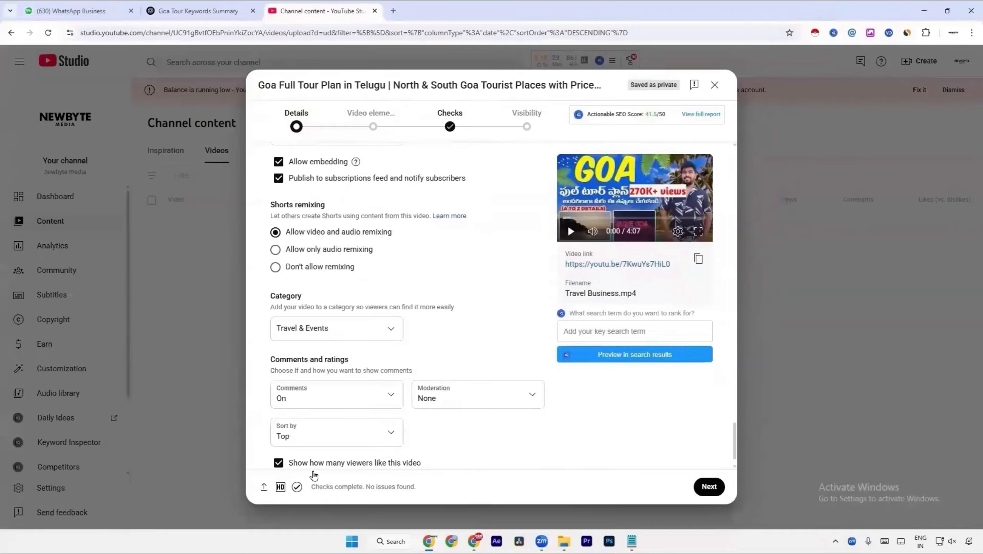
# Set the video category to Travel & Events.
pyautogui.click(341, 329)
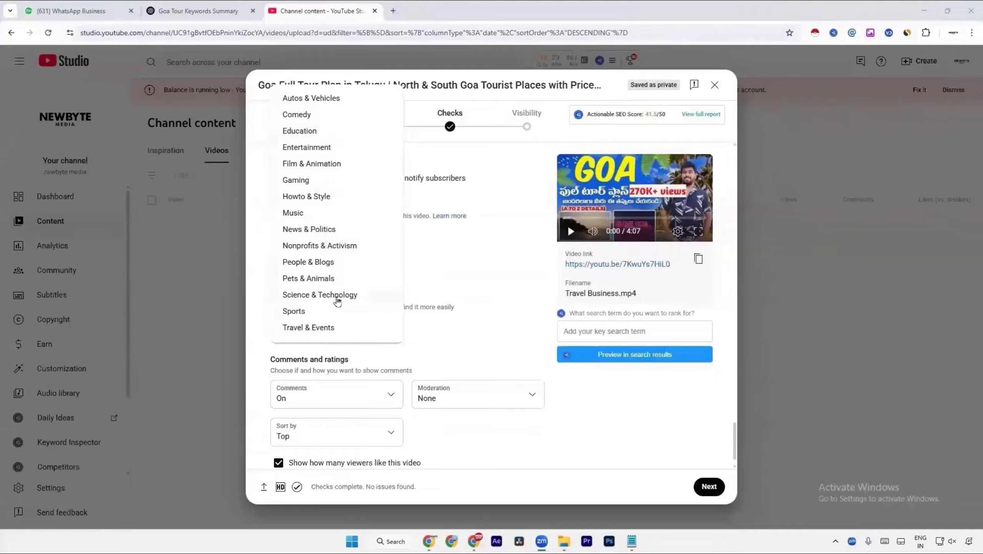
pyautogui.click(326, 328)
pyautogui.scroll(-1, 440, 440)
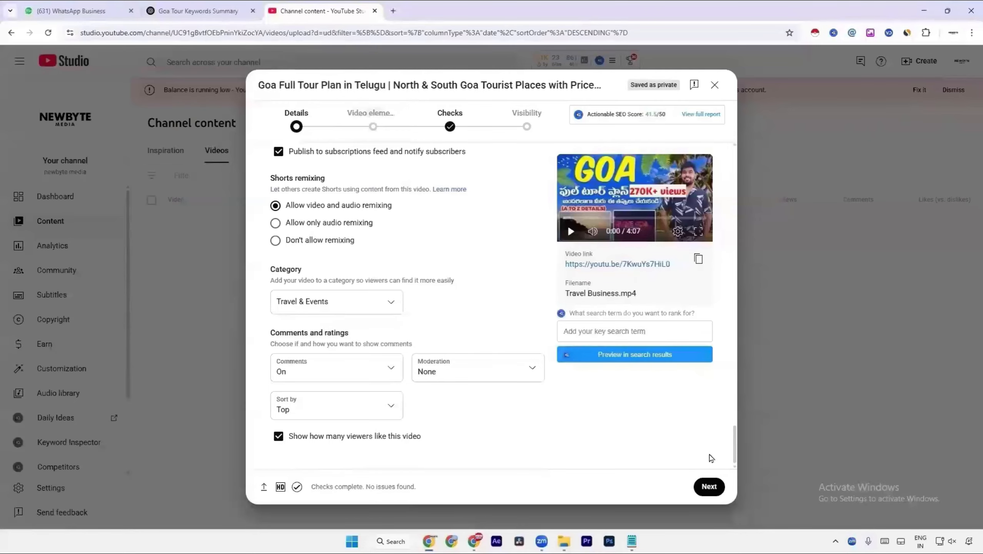
# Proceed to the Video elements stage and review the full vidIQ SEO report, closing it when done.
pyautogui.click(708, 488)
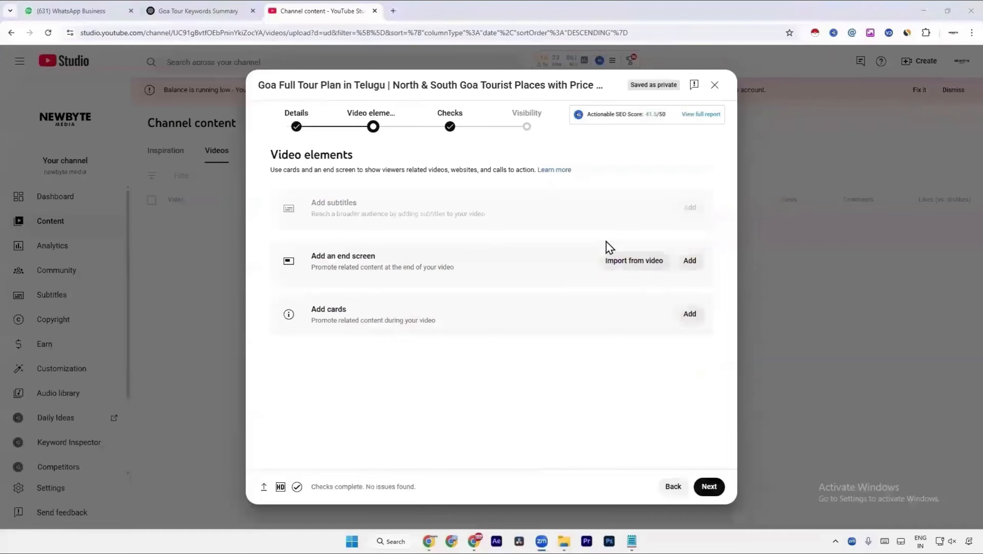
pyautogui.click(695, 117)
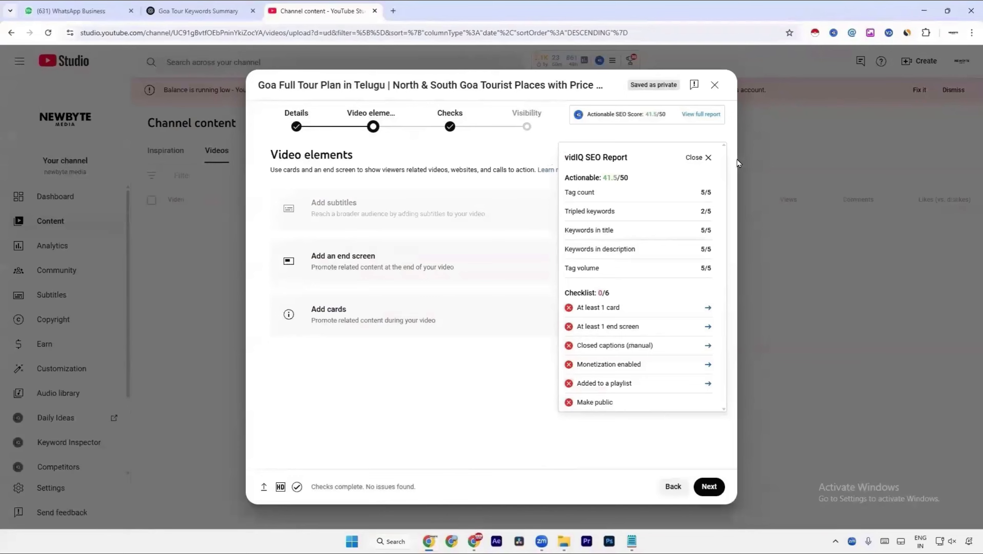
pyautogui.click(709, 157)
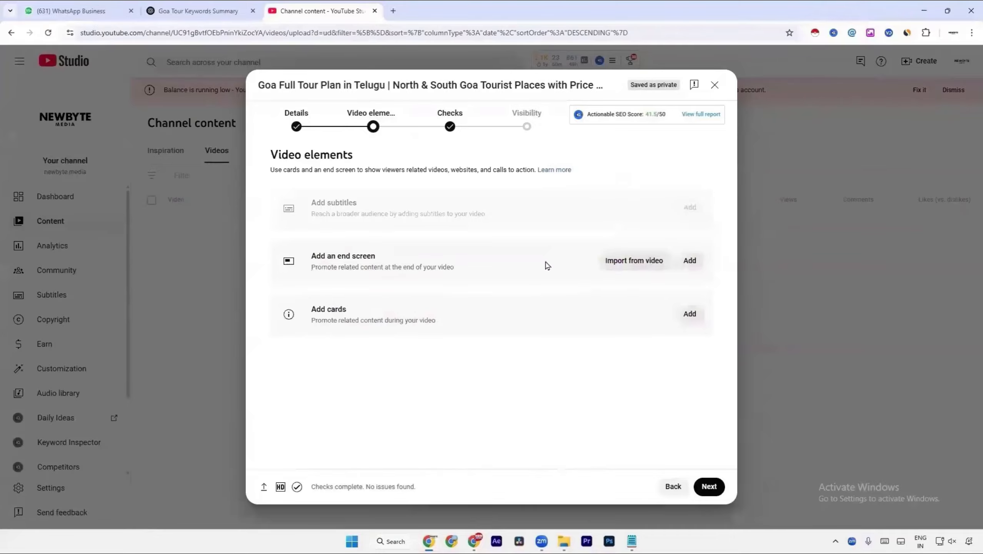
# Start adding an end screen and move the playhead to 4:05:27 on the end screen timeline.
pyautogui.click(690, 271)
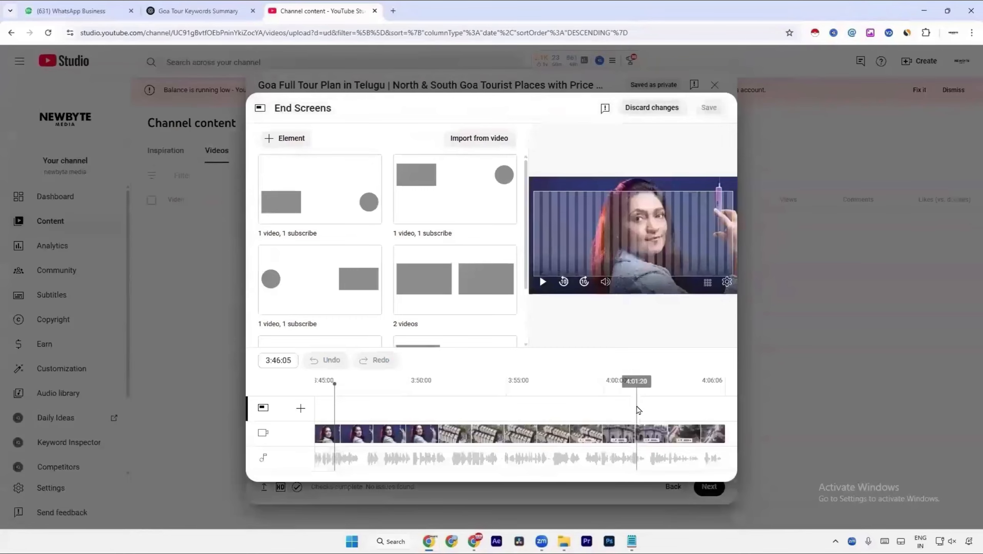
pyautogui.moveTo(635, 382); pyautogui.dragTo(720, 387)
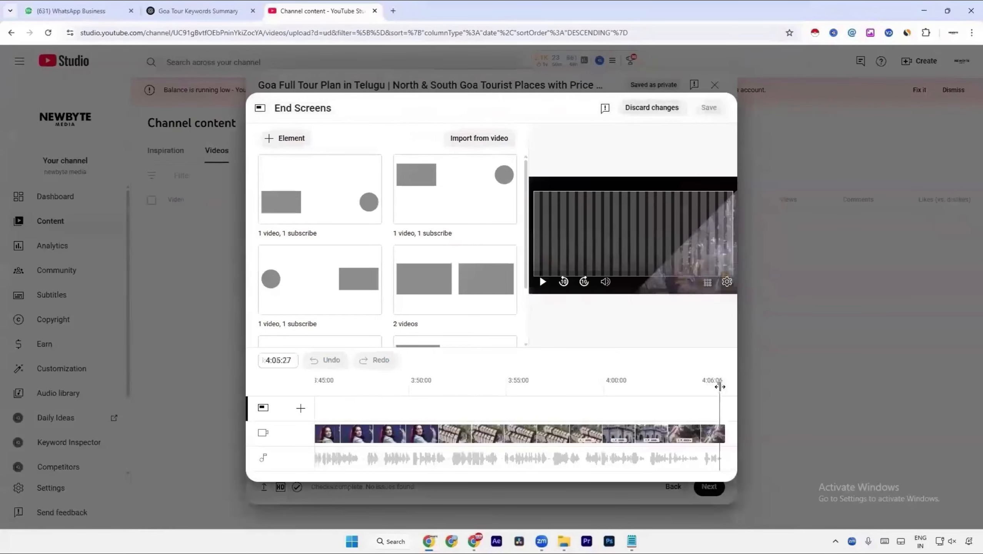
# Search Google for pixabay in a new browser tab and open the Pixabay website.
pyautogui.click(393, 11)
pyautogui.write('pixa')
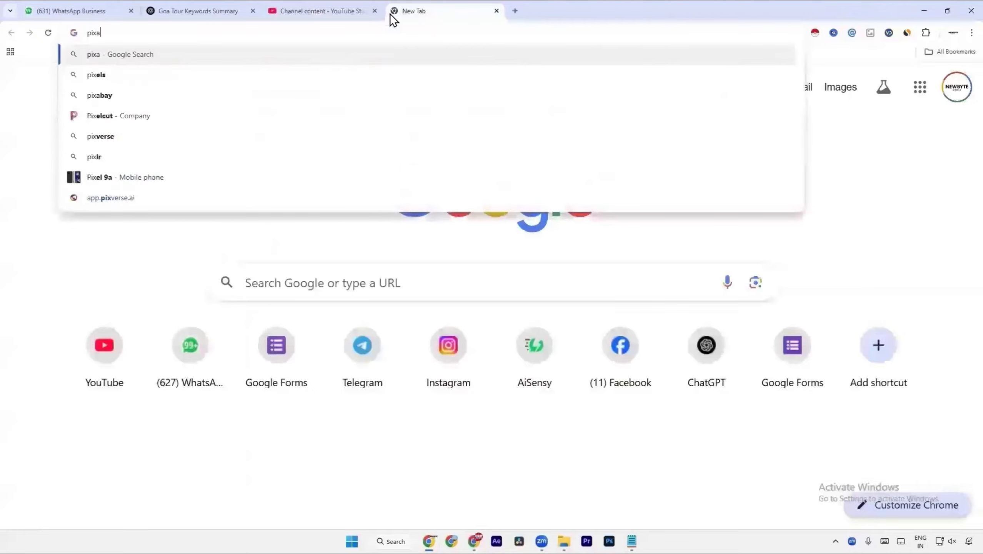
pyautogui.press('Down')
pyautogui.press('Return')
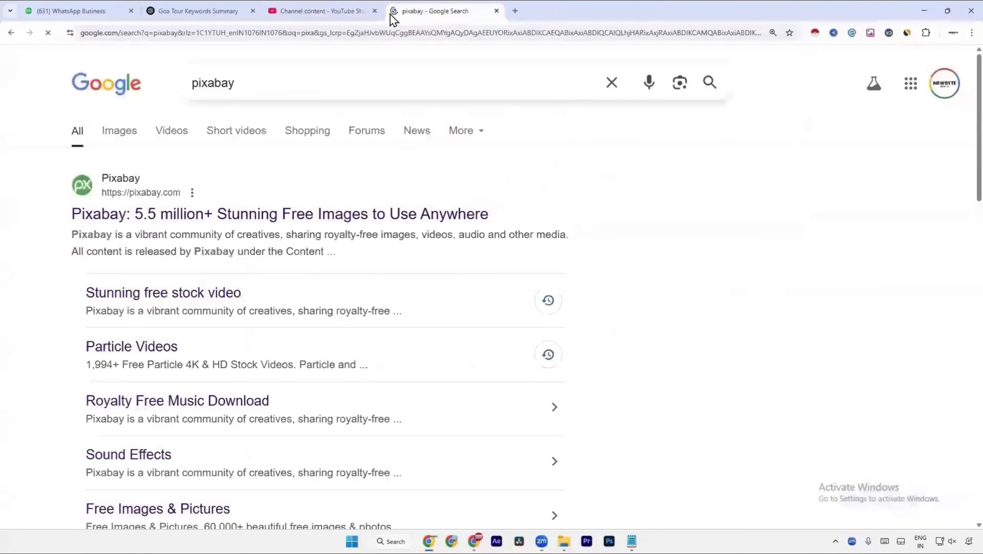
pyautogui.click(162, 213)
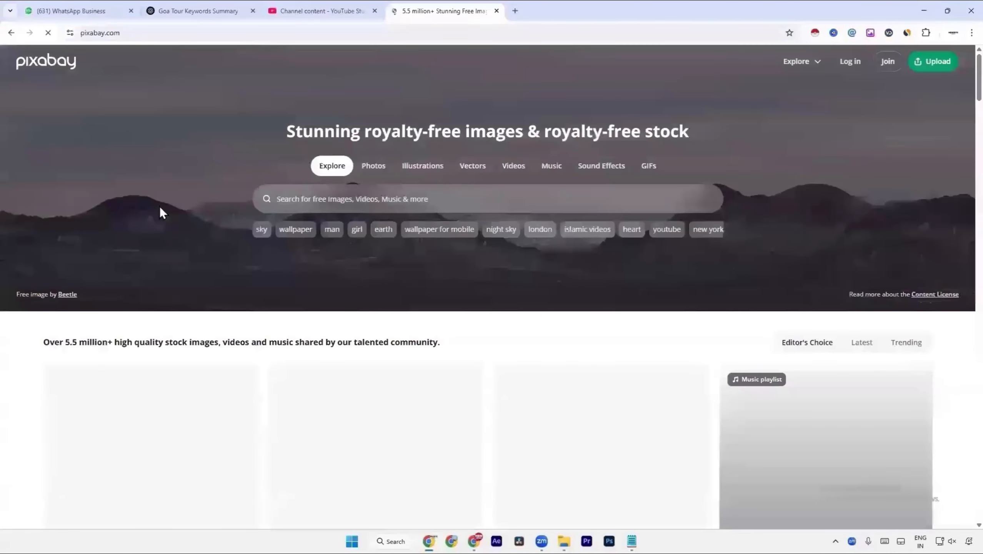
# Search Pixabay for "end screen" and look through the image results.
pyautogui.click(329, 195)
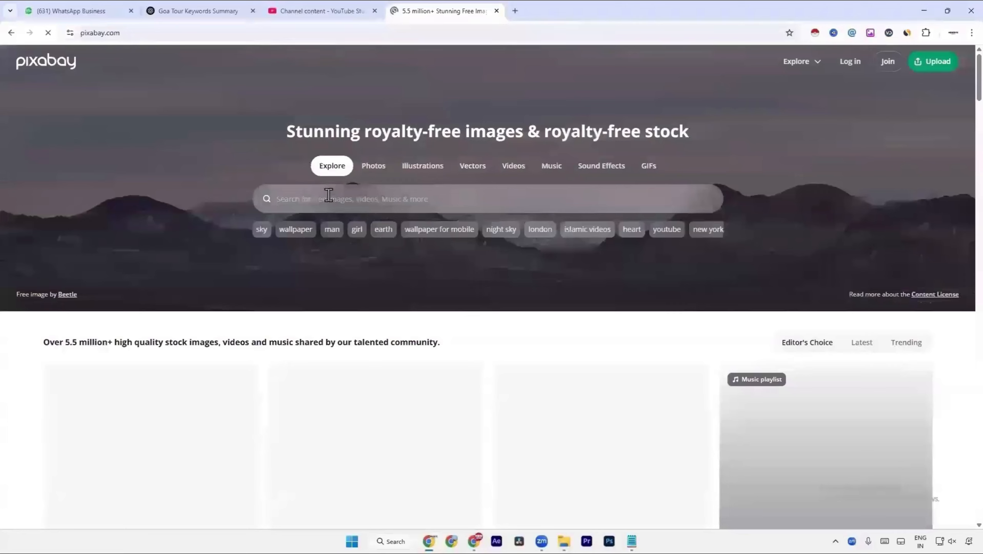
pyautogui.write('youtube')
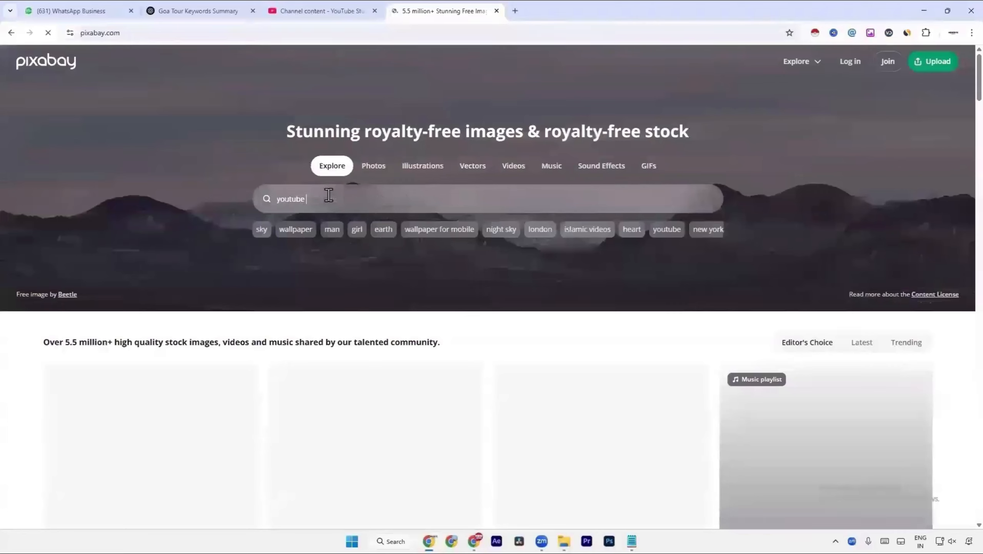
pyautogui.write(' end scree')
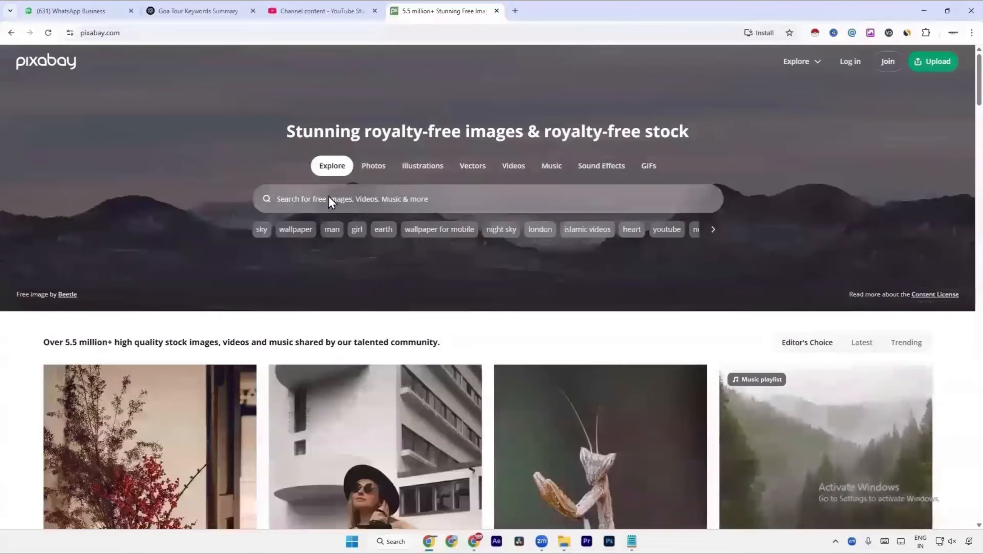
pyautogui.click(338, 200)
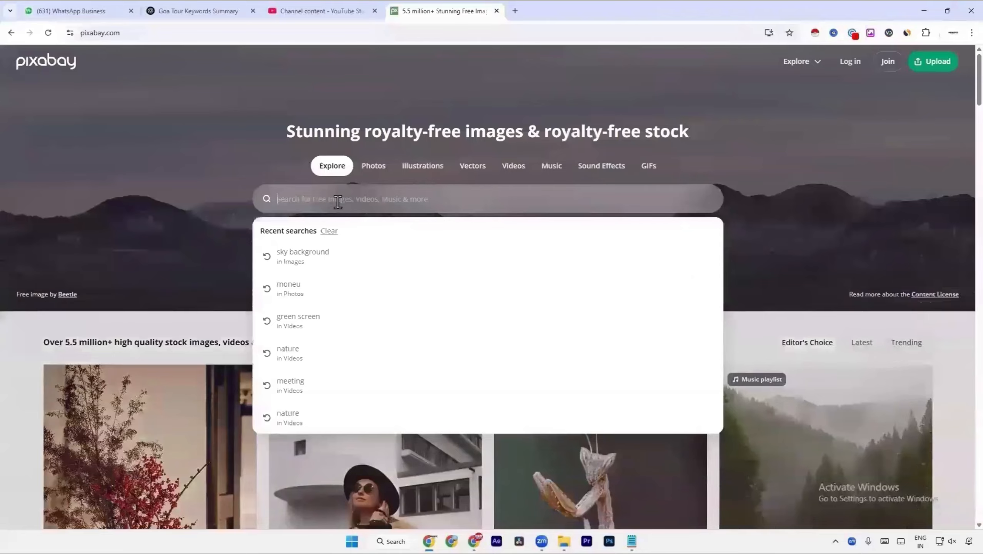
pyautogui.write('end scree')
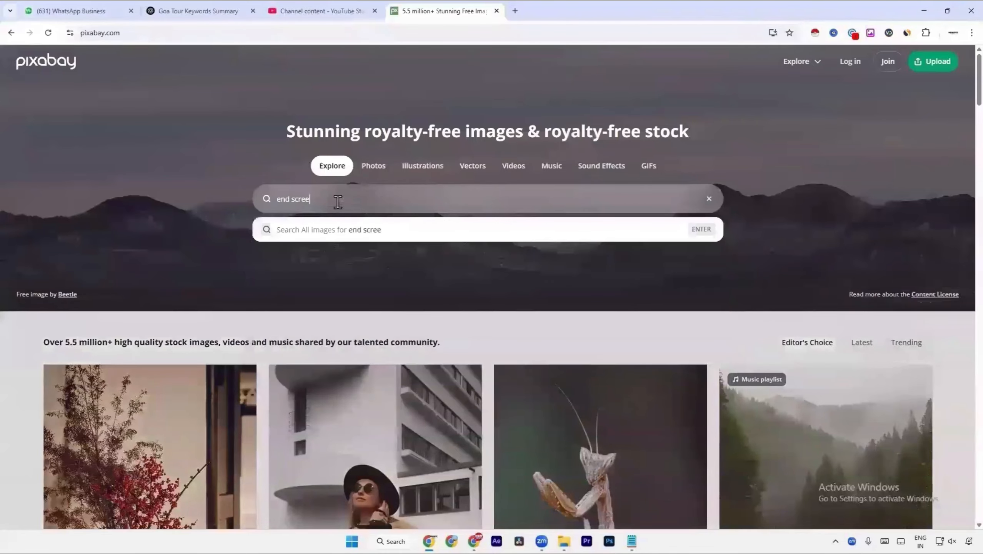
pyautogui.write('n')
pyautogui.press('Return')
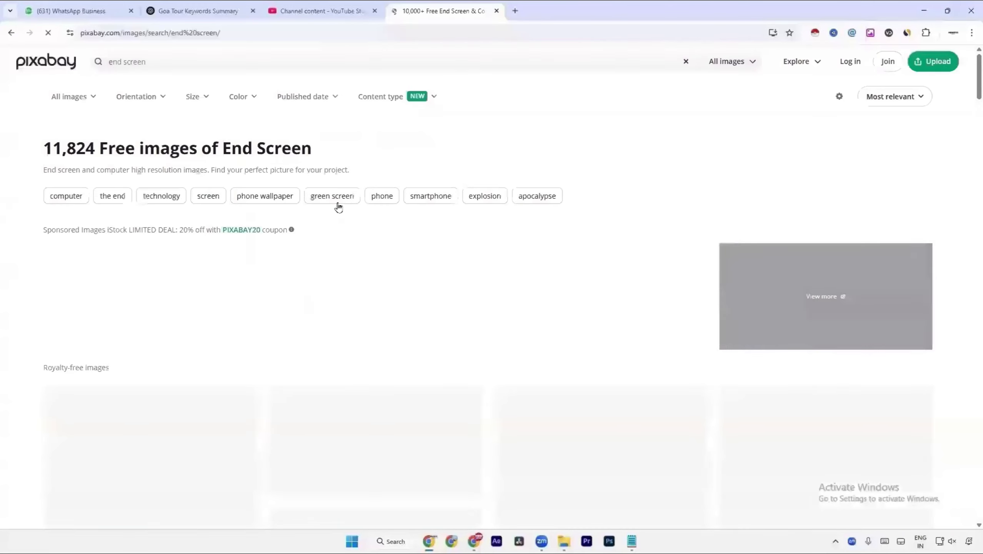
pyautogui.scroll(-5, 338, 204)
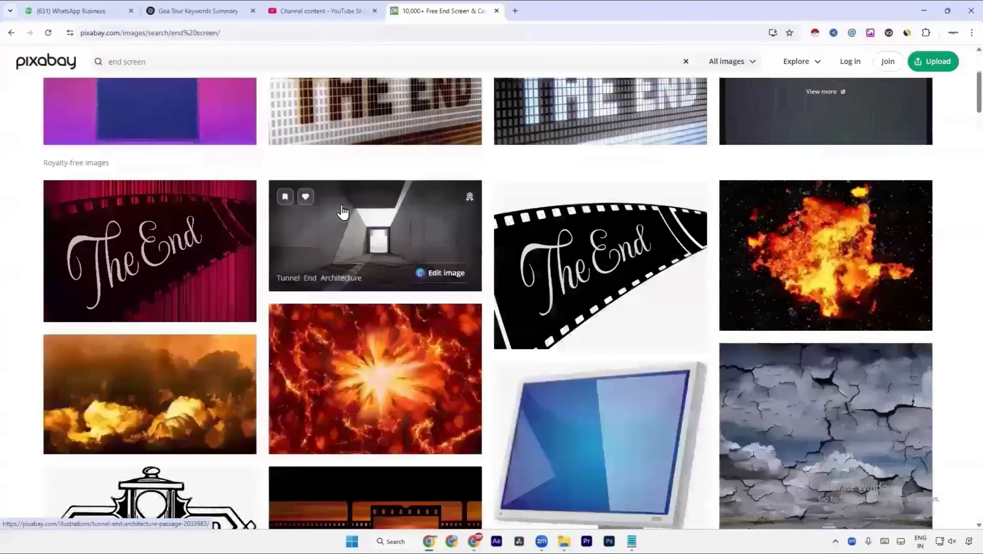
# Extend the Pixabay search to "end screen youtube" and browse the images.
pyautogui.scroll(5, 349, 198)
pyautogui.click(331, 68)
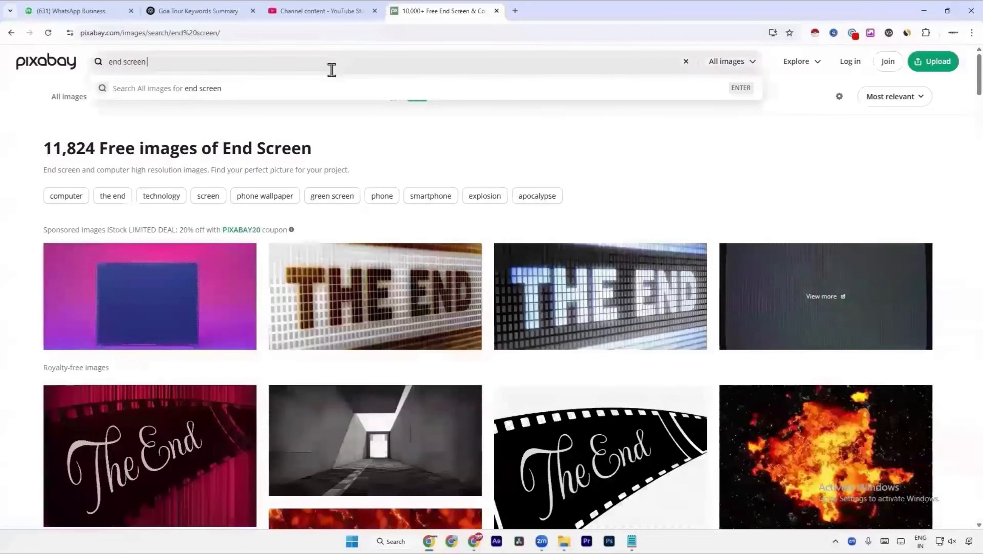
pyautogui.write('youtube')
pyautogui.press('Return')
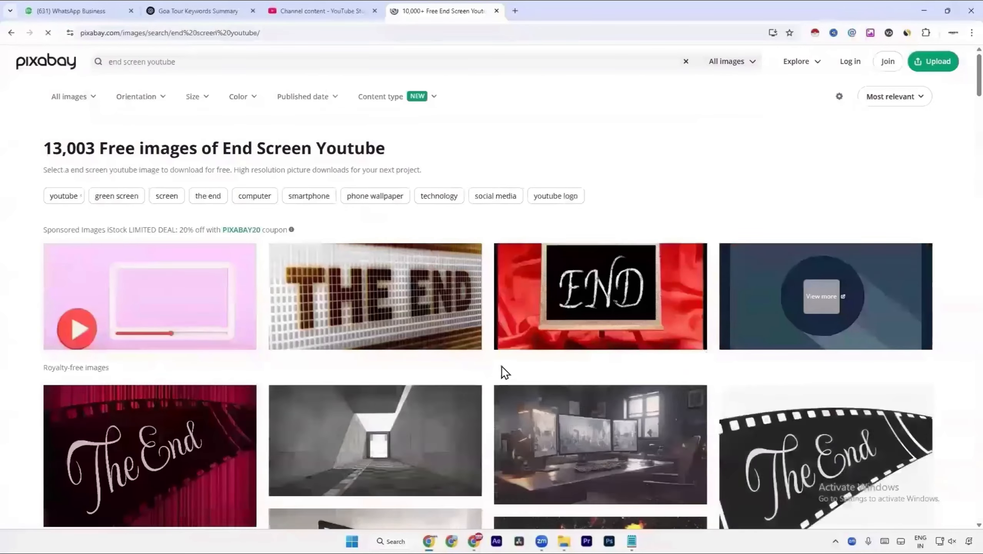
pyautogui.scroll(-3, 501, 368)
pyautogui.scroll(-15, 497, 360)
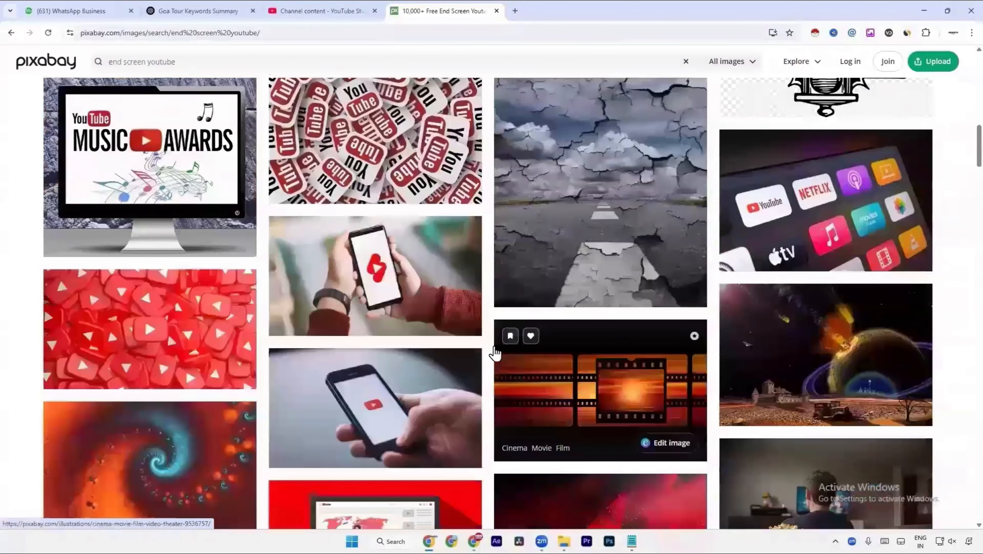
# Replace the Pixabay search term with "youtube end screen" and run the search.
pyautogui.scroll(8, 496, 353)
pyautogui.click(294, 60)
pyautogui.write('Yopu')
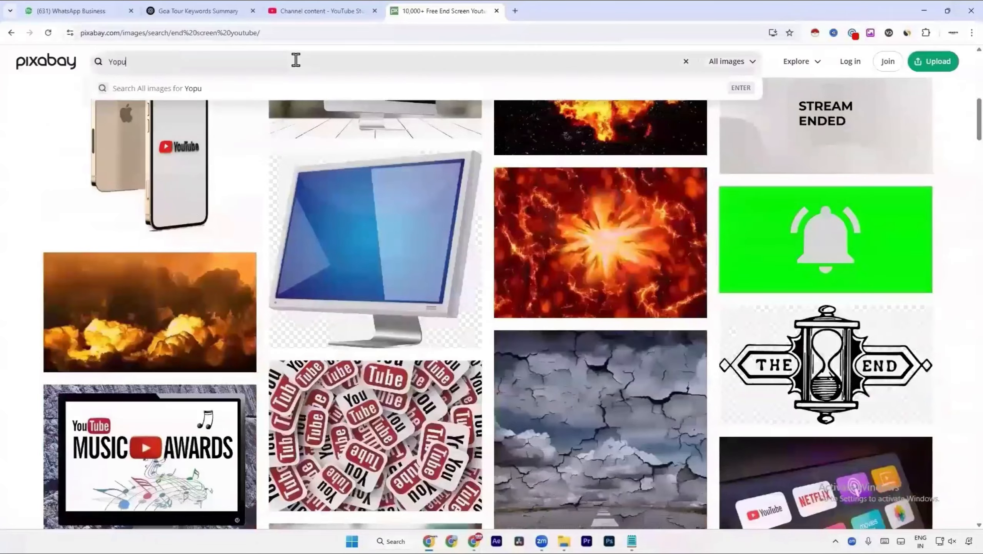
pyautogui.press('BackSpace')
pyautogui.write('utube end')
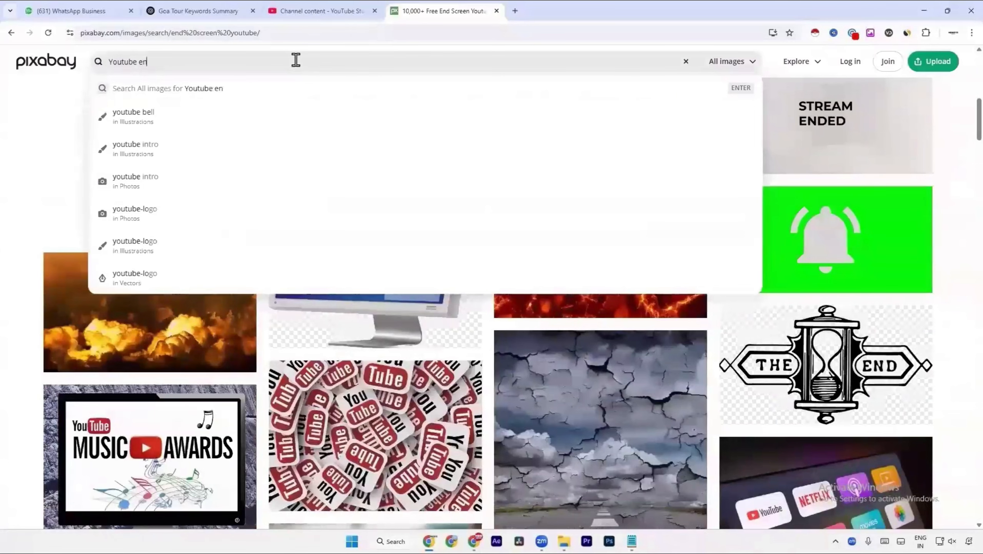
pyautogui.write(' screen')
pyautogui.press('Return')
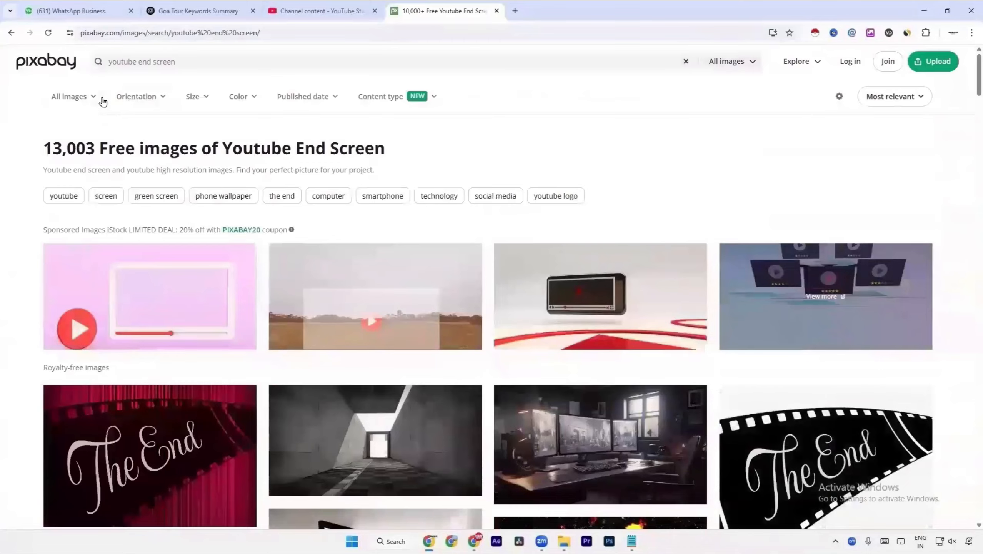
# Restrict the results to videos and view the dark "Thank you for watching" end screen template with suggestion, subscribe and watch-next placeholders.
pyautogui.click(78, 99)
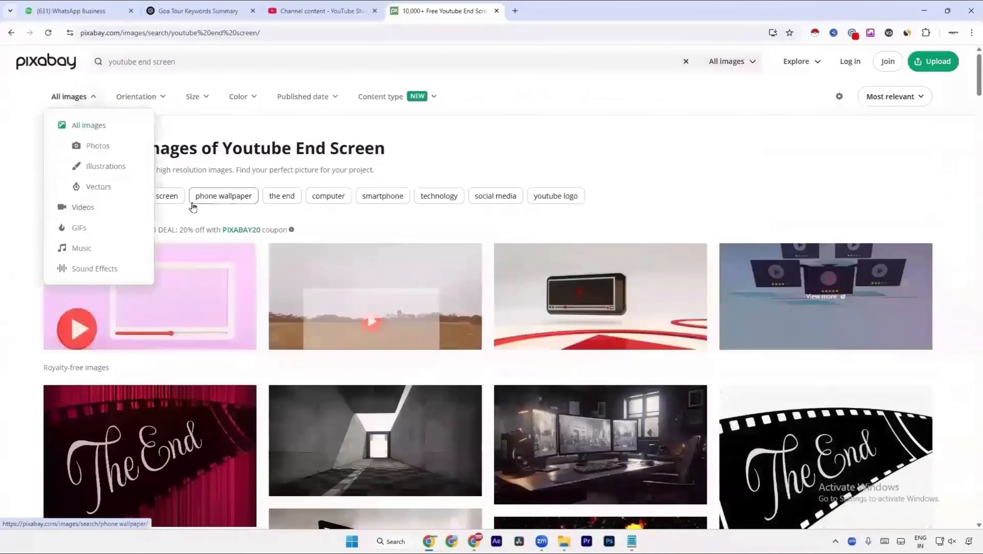
pyautogui.click(97, 215)
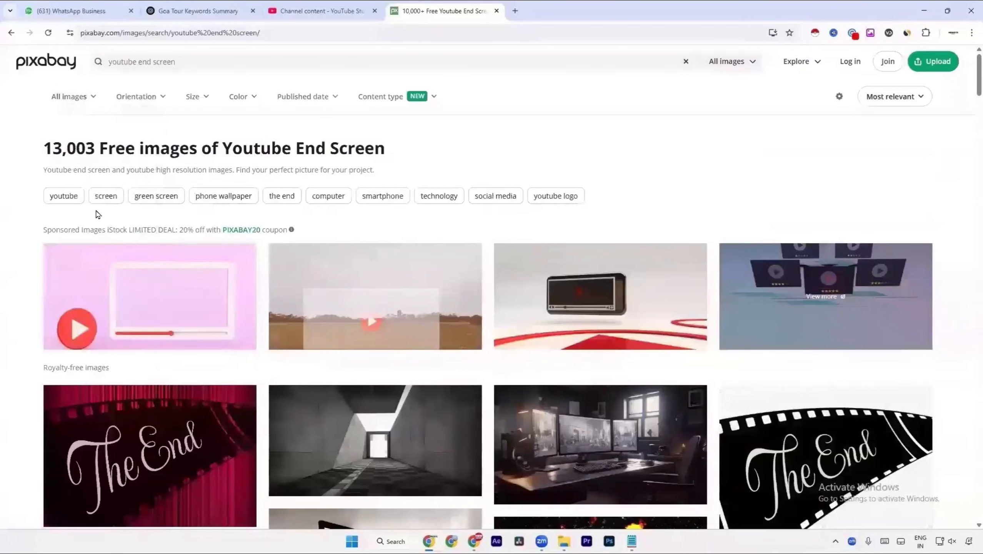
pyautogui.scroll(-4, 670, 233)
pyautogui.scroll(-5, 670, 233)
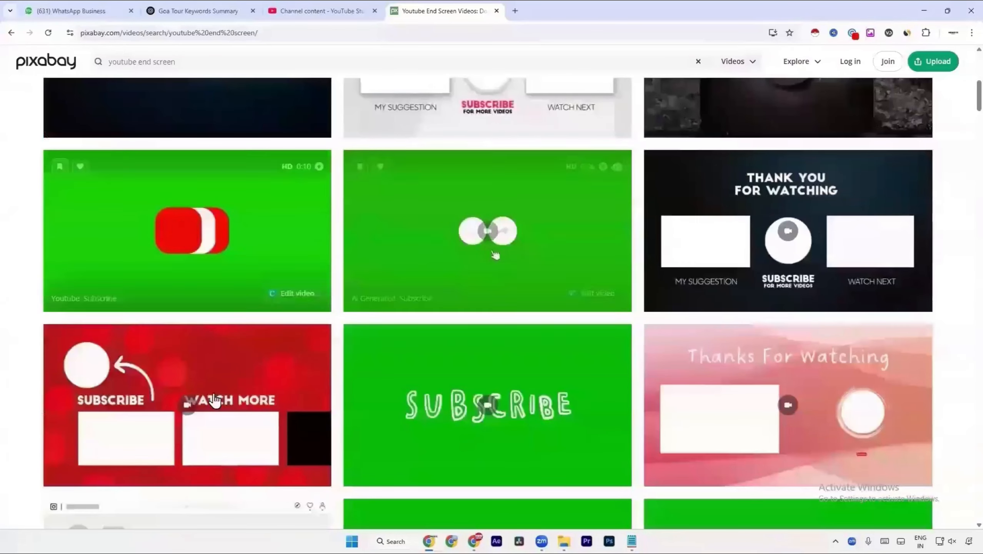
pyautogui.click(787, 253)
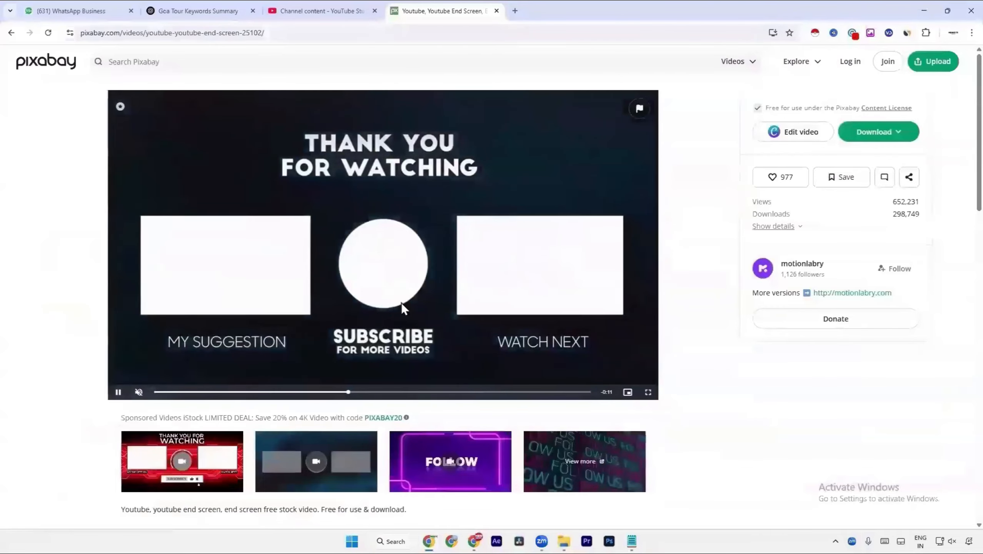
pyautogui.scroll(-8, 400, 304)
pyautogui.scroll(8, 401, 303)
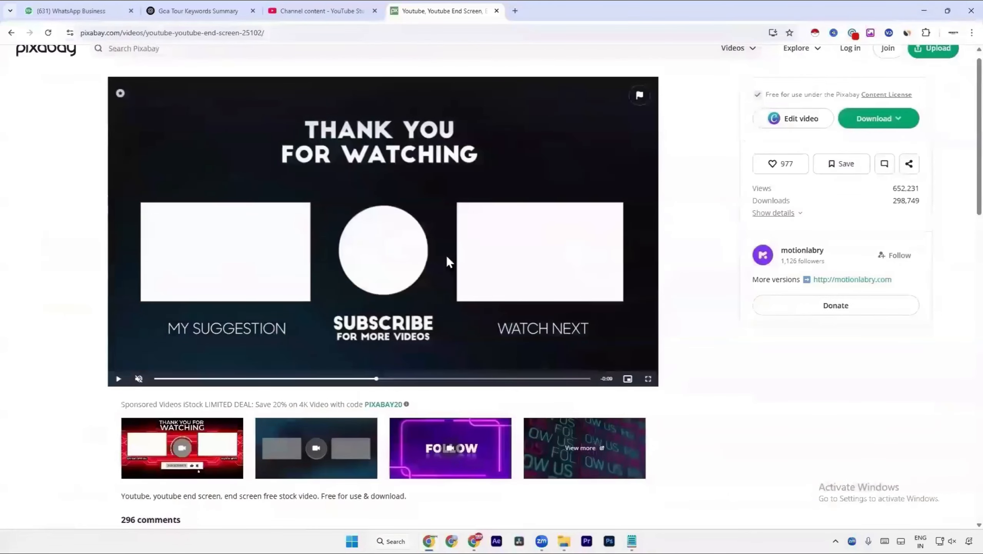
# Compare the end screen layouts offered in YouTube Studio with the placeholders in the Pixabay template.
pyautogui.click(334, 11)
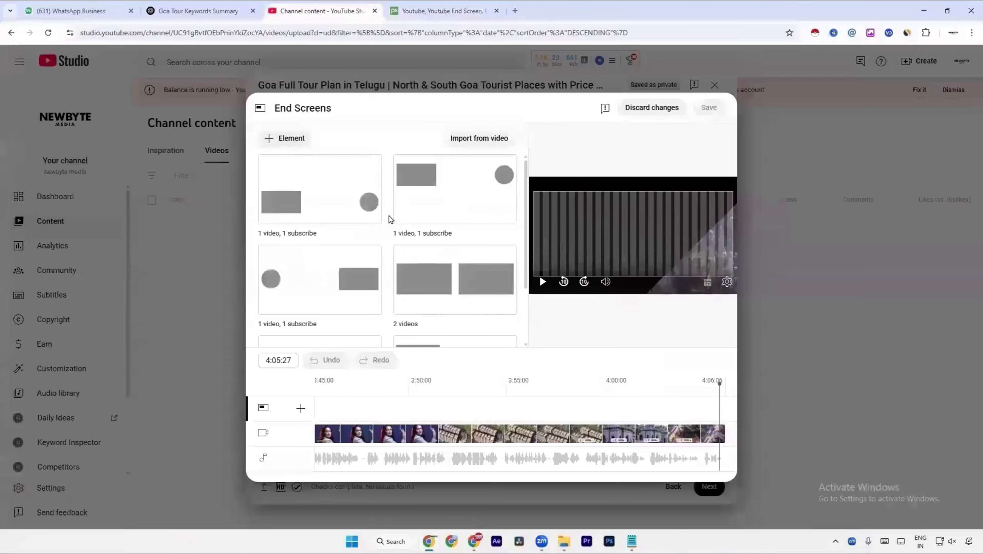
pyautogui.scroll(-3, 388, 233)
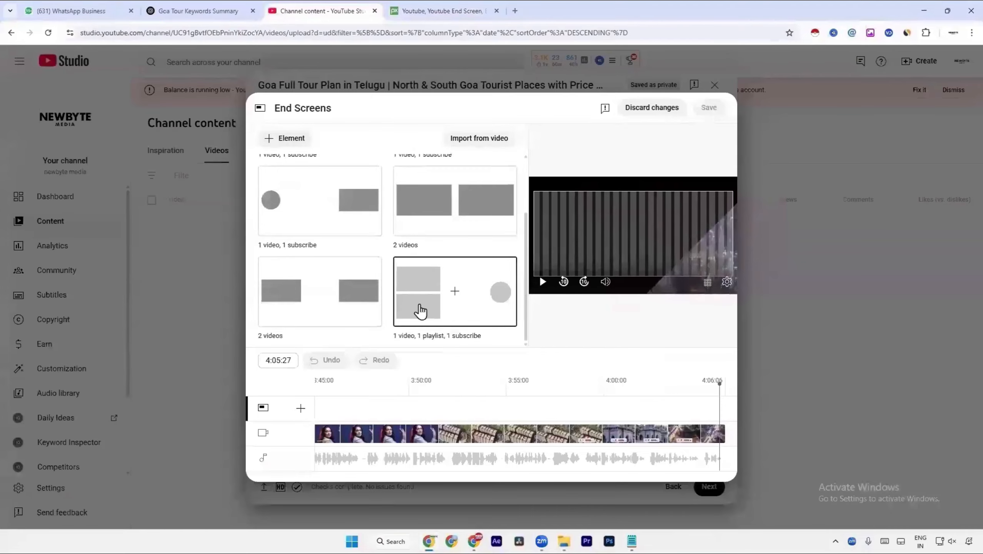
pyautogui.scroll(3, 419, 314)
pyautogui.scroll(-3, 434, 279)
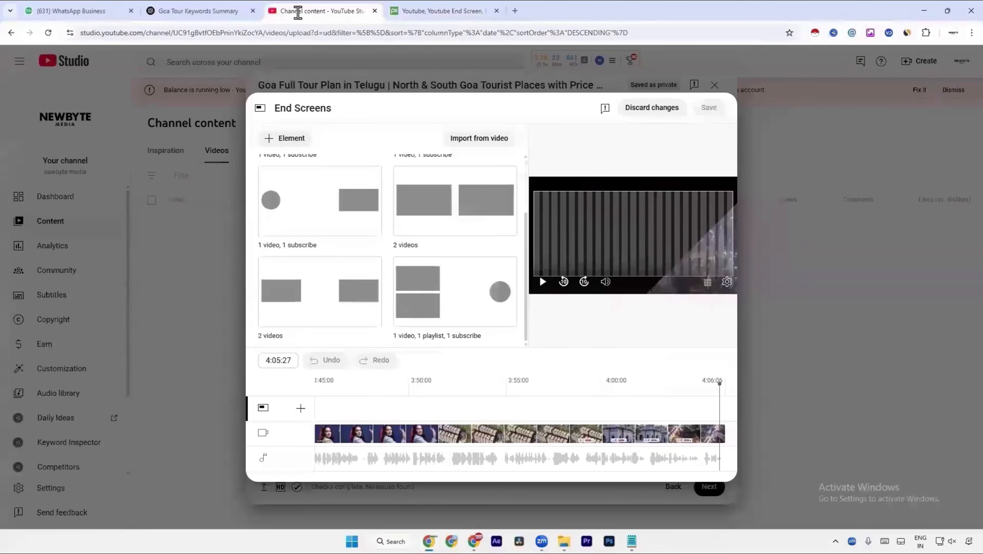
pyautogui.click(442, 10)
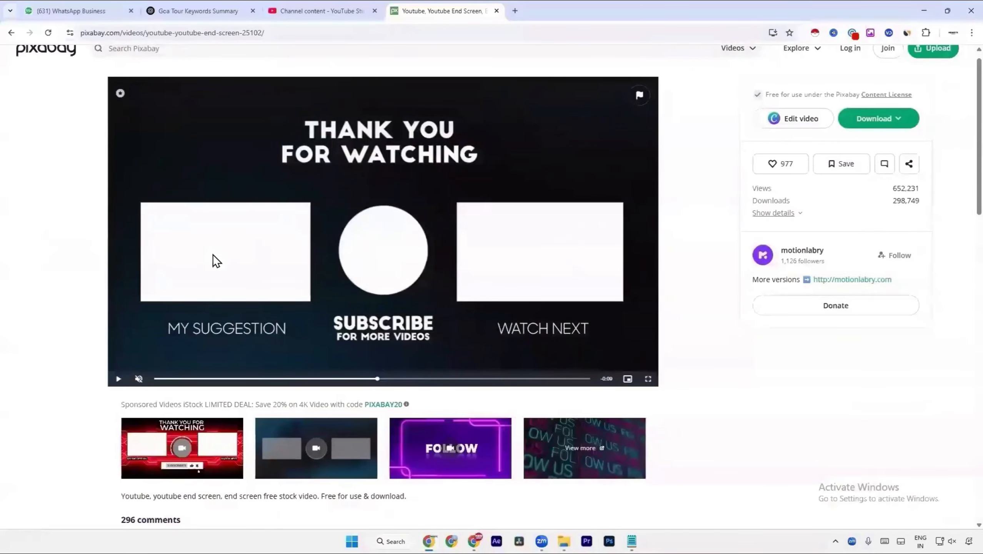
# Return to YouTube Studio and apply the "1 video, 1 playlist, 1 subscribe" layout to the end screen.
pyautogui.click(329, 11)
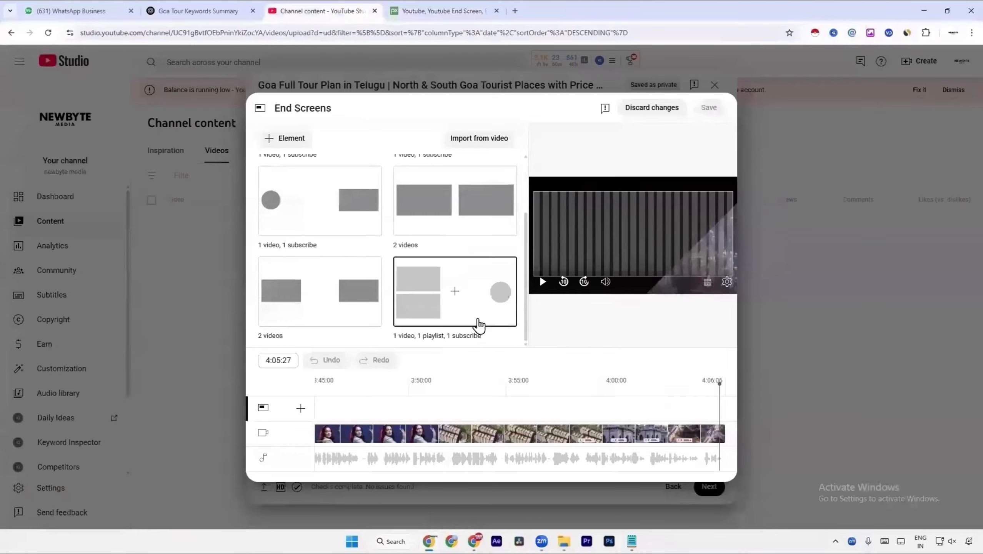
pyautogui.scroll(2, 487, 307)
pyautogui.scroll(-2, 491, 308)
pyautogui.click(471, 313)
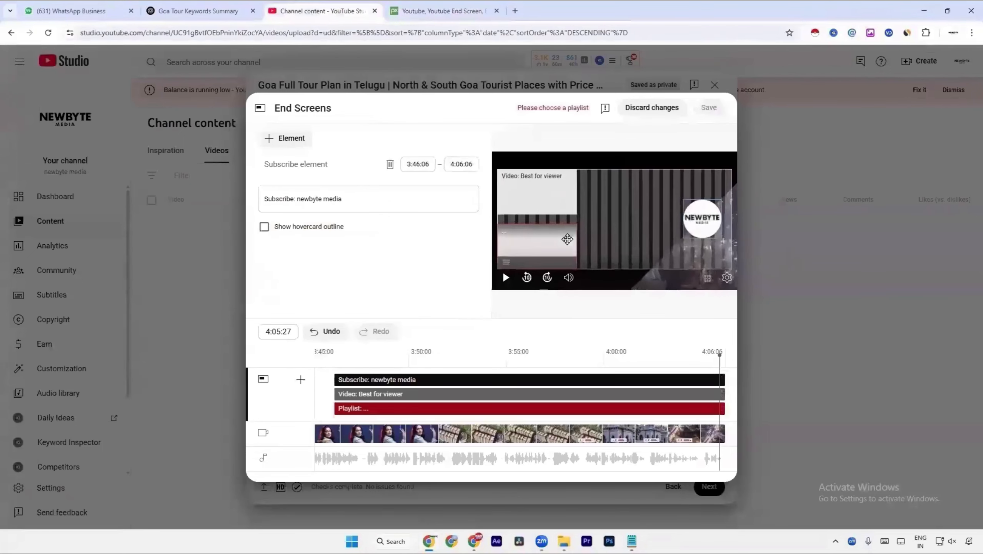
# Arrange the end screen elements in one row across the video frame: video first, subscribe in the middle, playlist last.
pyautogui.moveTo(568, 239); pyautogui.dragTo(602, 232)
pyautogui.moveTo(692, 209); pyautogui.dragTo(692, 221)
pyautogui.moveTo(528, 194); pyautogui.dragTo(531, 221)
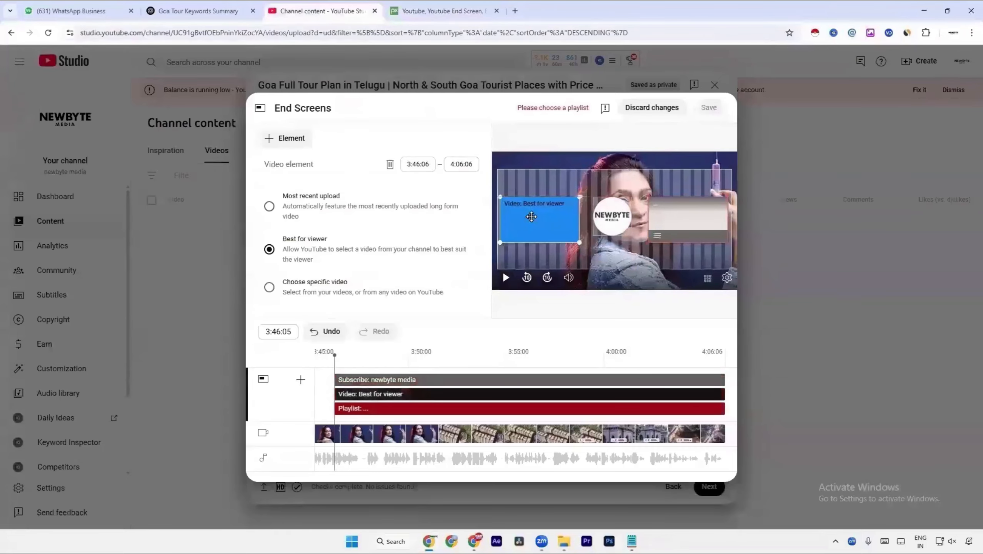
# Set the end screen's video element to the specific video "naa anveshana sajjanar | pareshan boys channel".
pyautogui.click(675, 225)
pyautogui.click(558, 230)
pyautogui.click(322, 294)
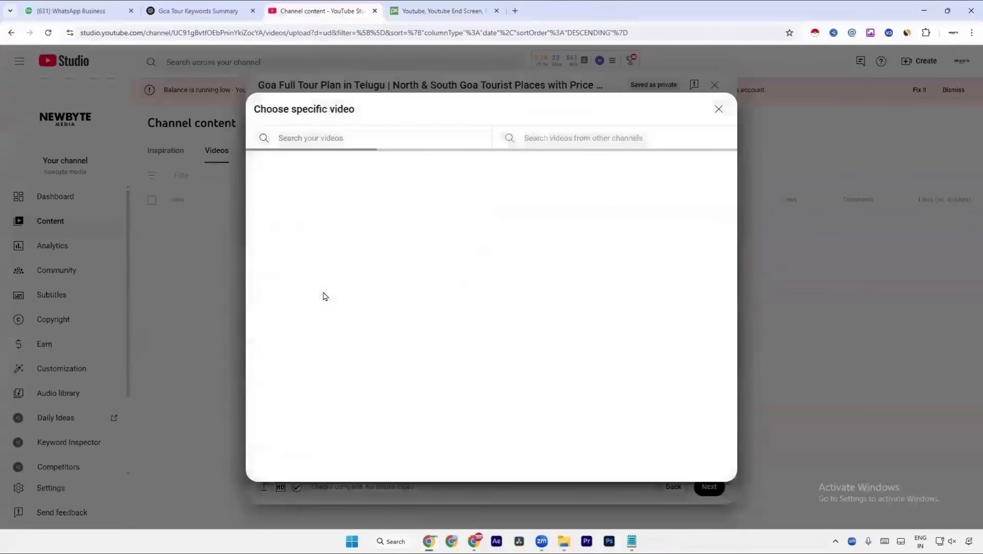
pyautogui.scroll(-20, 434, 327)
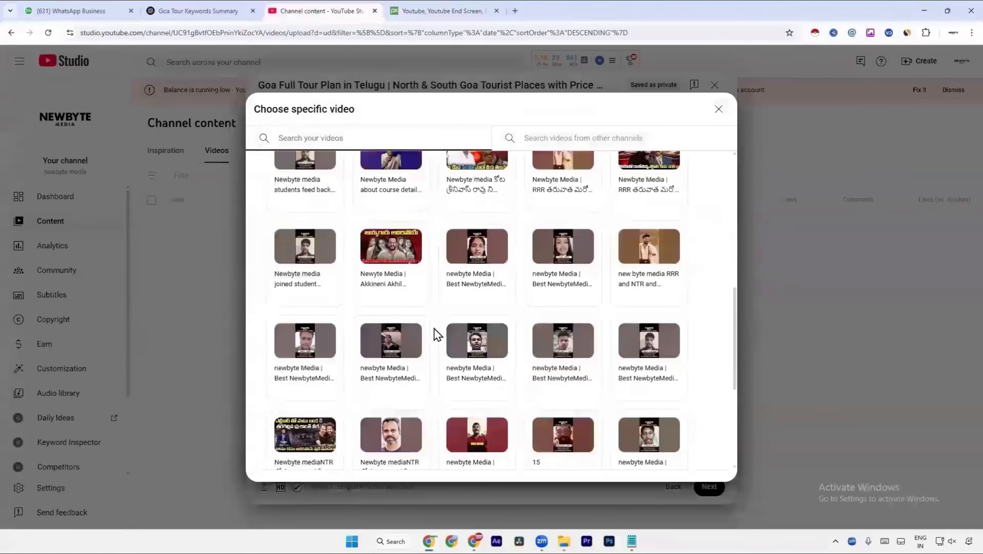
pyautogui.click(406, 318)
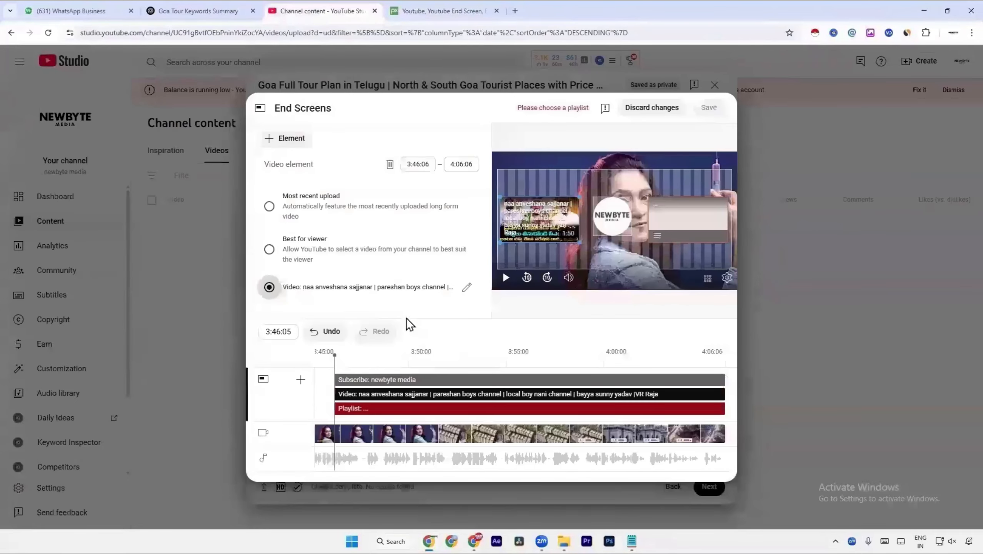
# Dismiss the playlist selection and delete the playlist element from the end screen.
pyautogui.click(686, 218)
pyautogui.click(299, 209)
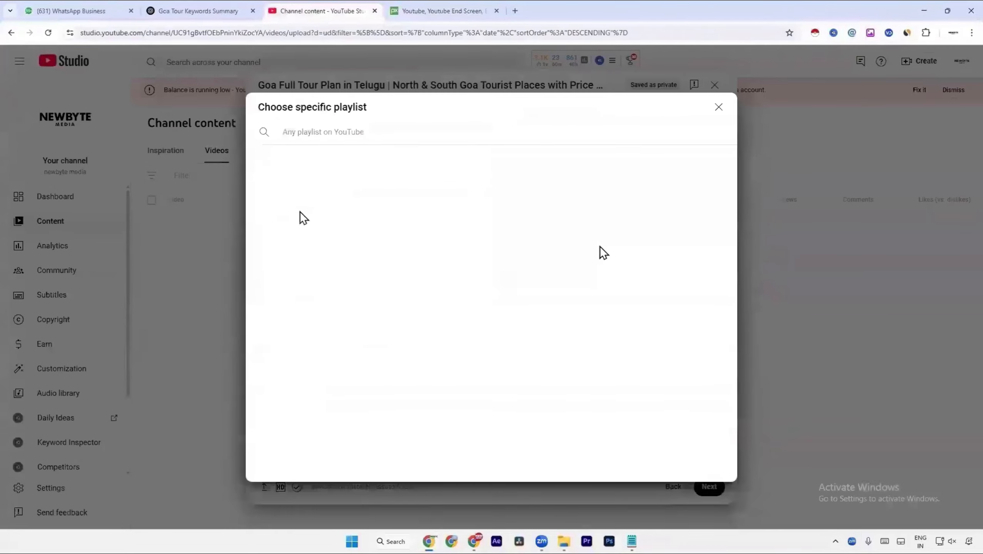
pyautogui.click(720, 107)
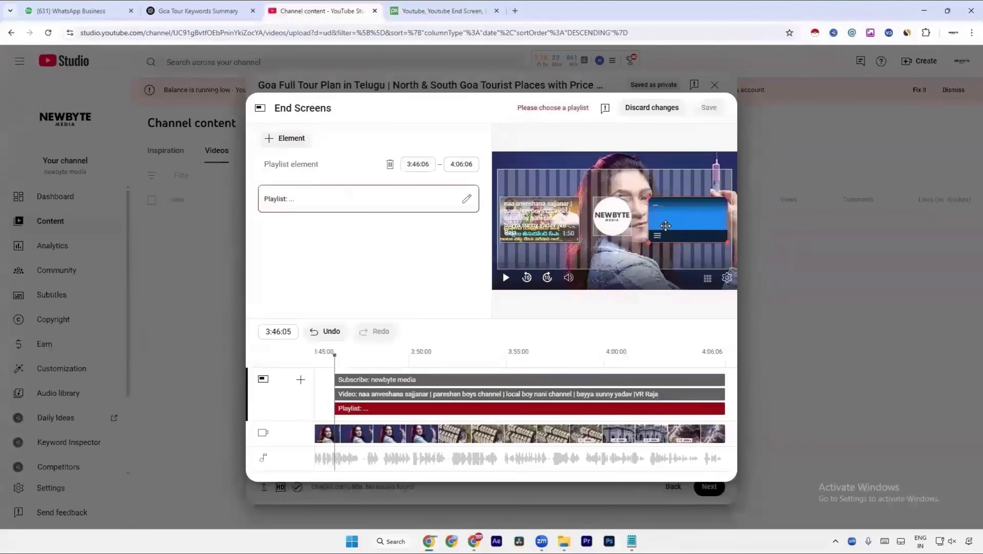
pyautogui.click(392, 166)
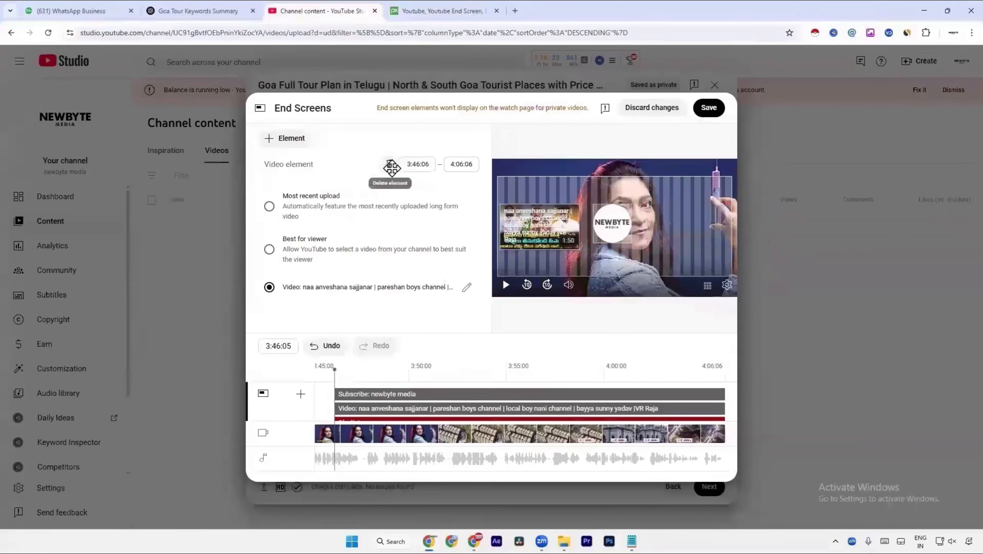
# Add a second video element to the end screen and place it beside the subscribe element, in the same row.
pyautogui.click(302, 395)
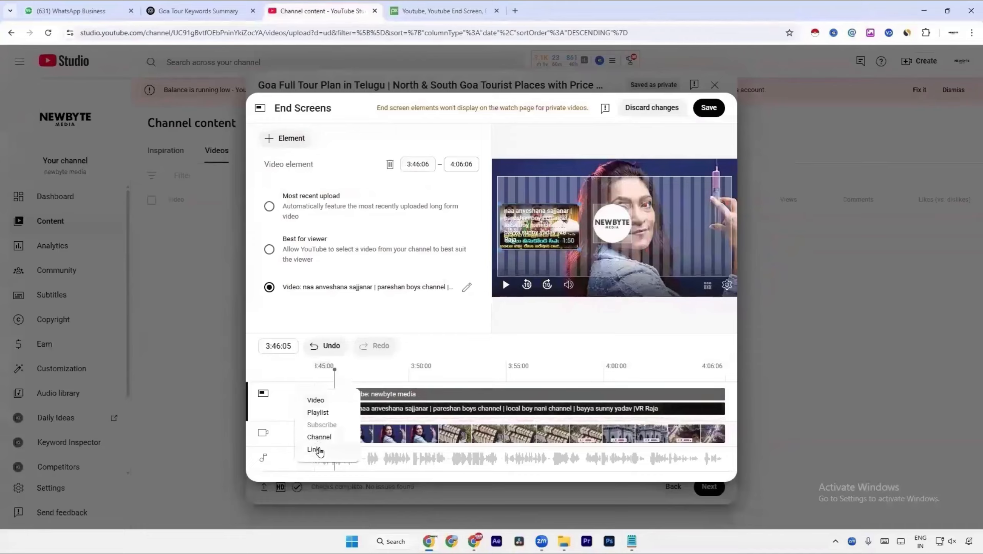
pyautogui.click(322, 403)
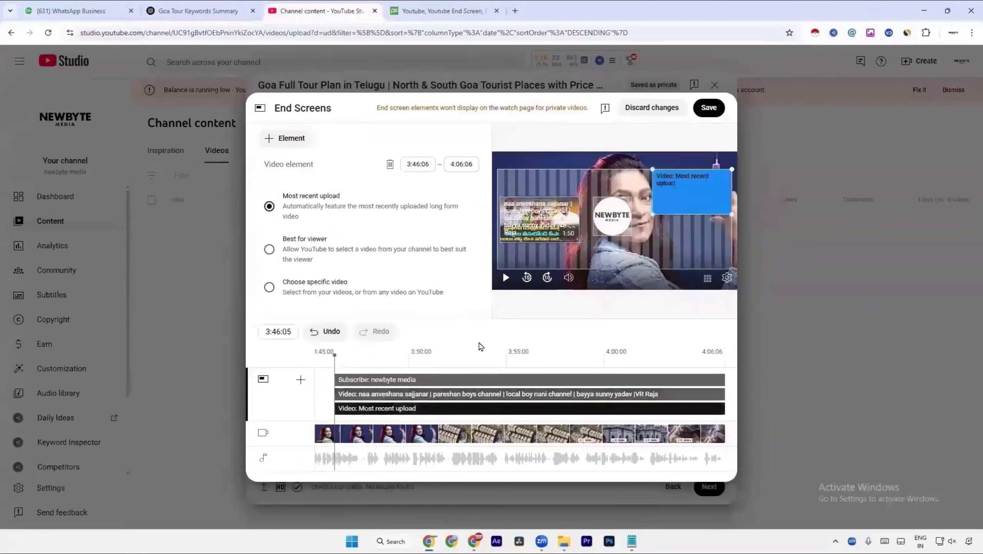
pyautogui.moveTo(706, 210); pyautogui.dragTo(703, 232)
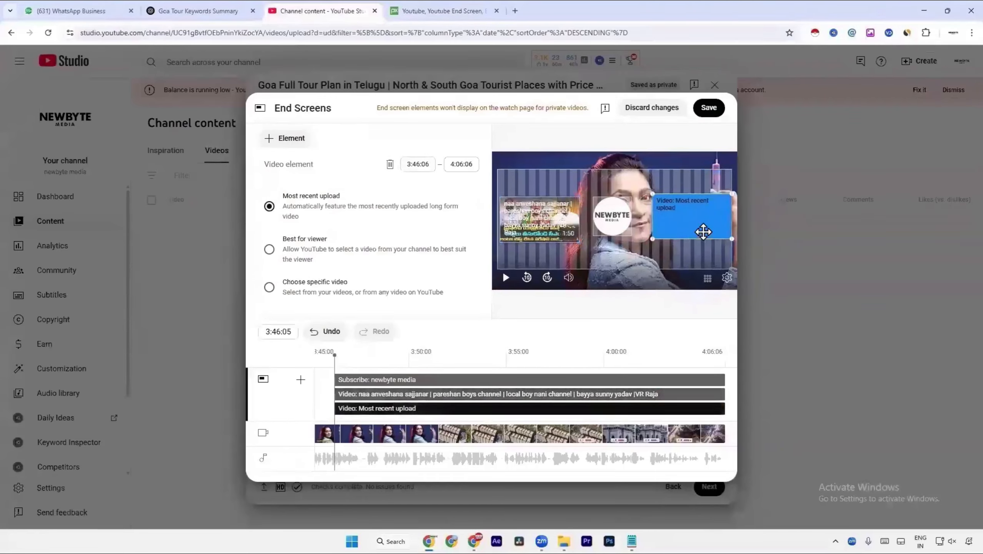
# Set the second video element to the specific "newbyte media Ram charan" video from the channel's own uploads.
pyautogui.click(288, 257)
pyautogui.click(302, 214)
pyautogui.click(429, 292)
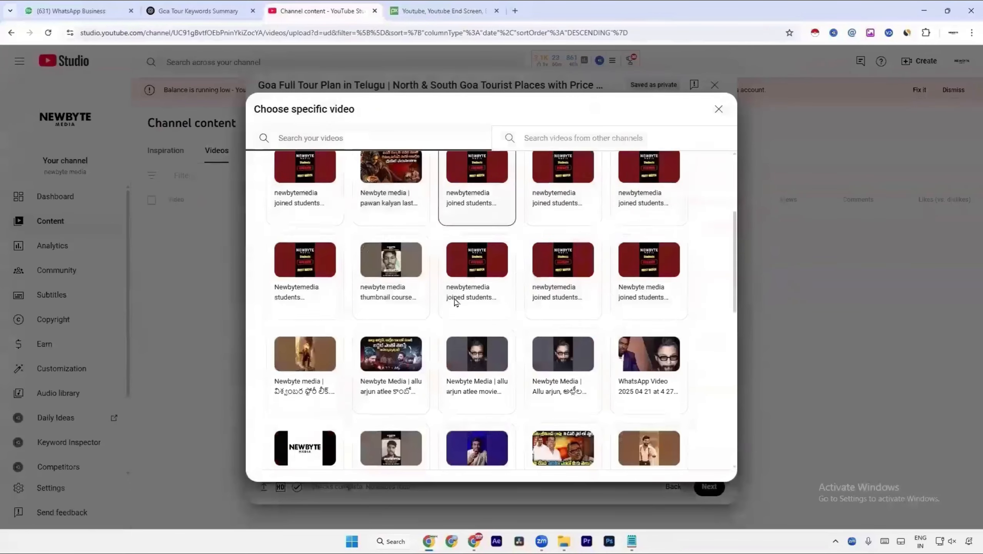
pyautogui.scroll(-5, 455, 302)
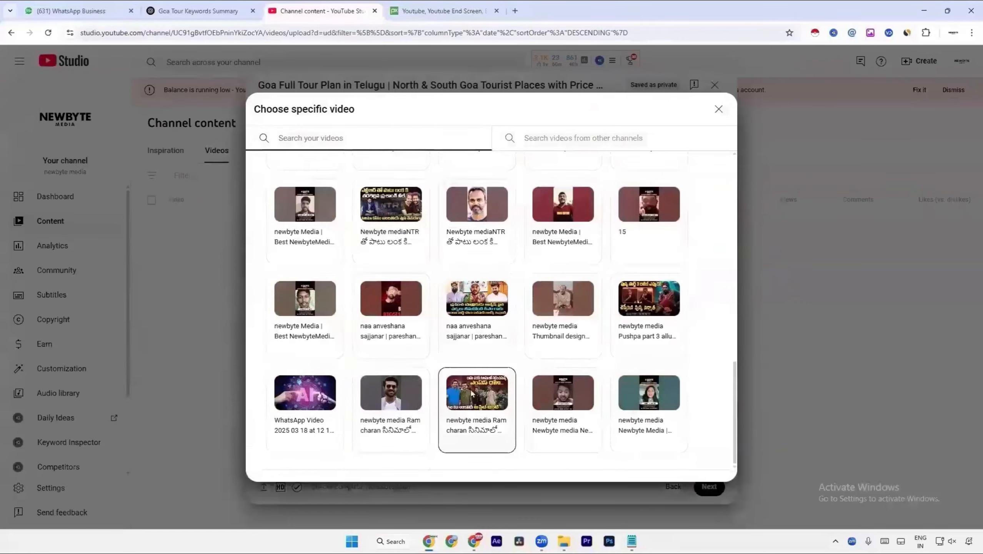
pyautogui.click(473, 394)
pyautogui.click(635, 225)
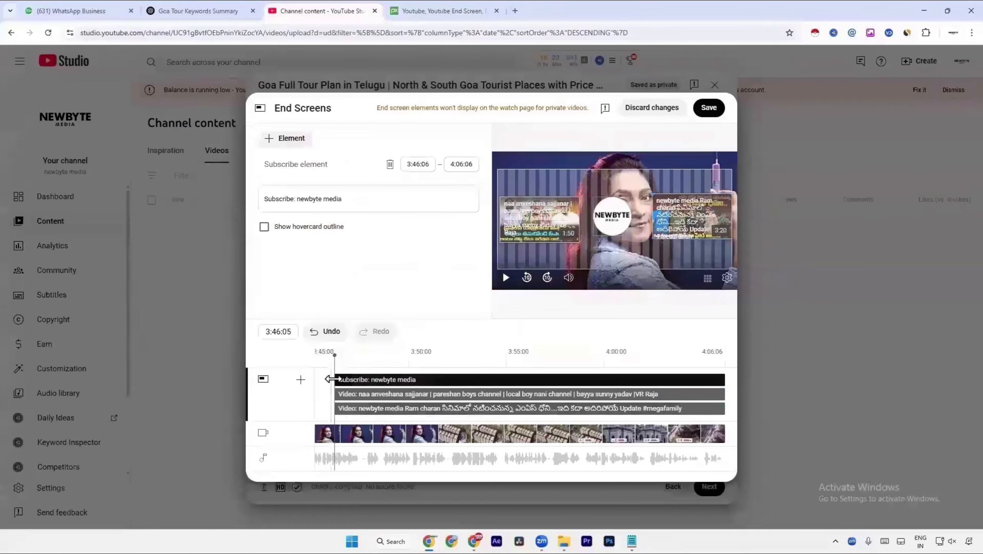
# Switch to the Pixabay template and scrub through its clip to check when the placeholders appear and how long it runs.
pyautogui.moveTo(547, 352); pyautogui.dragTo(559, 353)
pyautogui.click(442, 11)
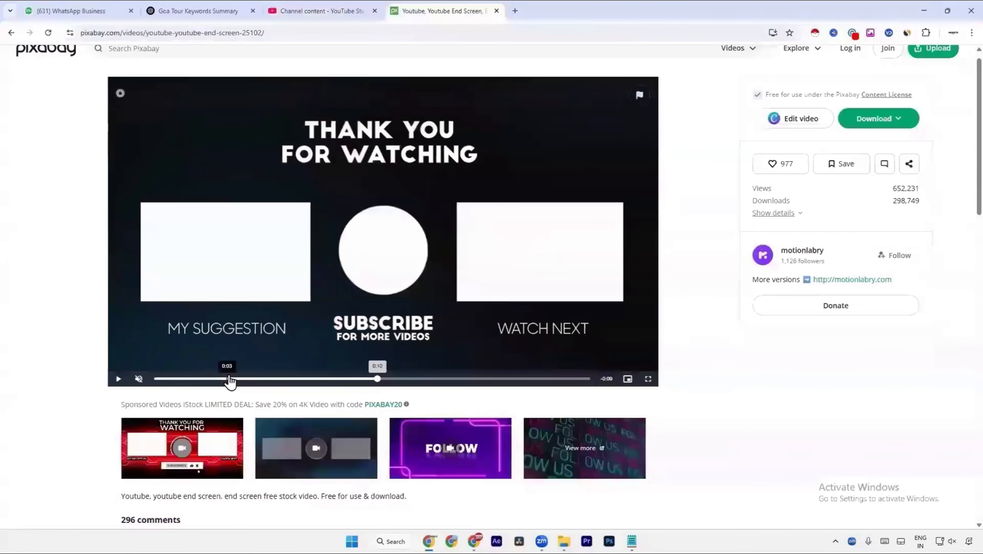
pyautogui.click(247, 379)
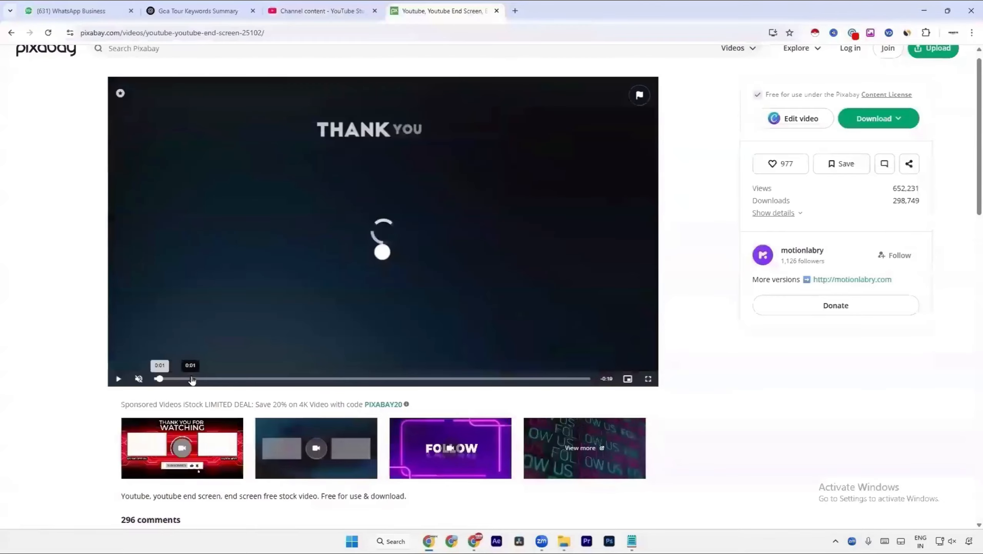
pyautogui.moveTo(252, 380); pyautogui.dragTo(589, 381)
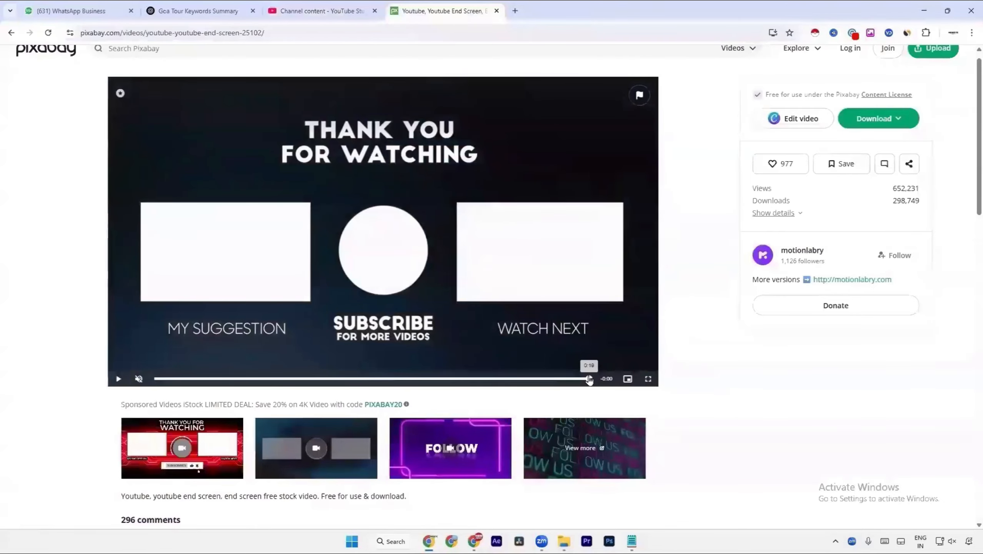
# Return to YouTube Studio and start the subscribe and first video elements at 3:58:23 and the second video element at 3:58:18.
pyautogui.click(340, 10)
pyautogui.moveTo(559, 353); pyautogui.dragTo(600, 388)
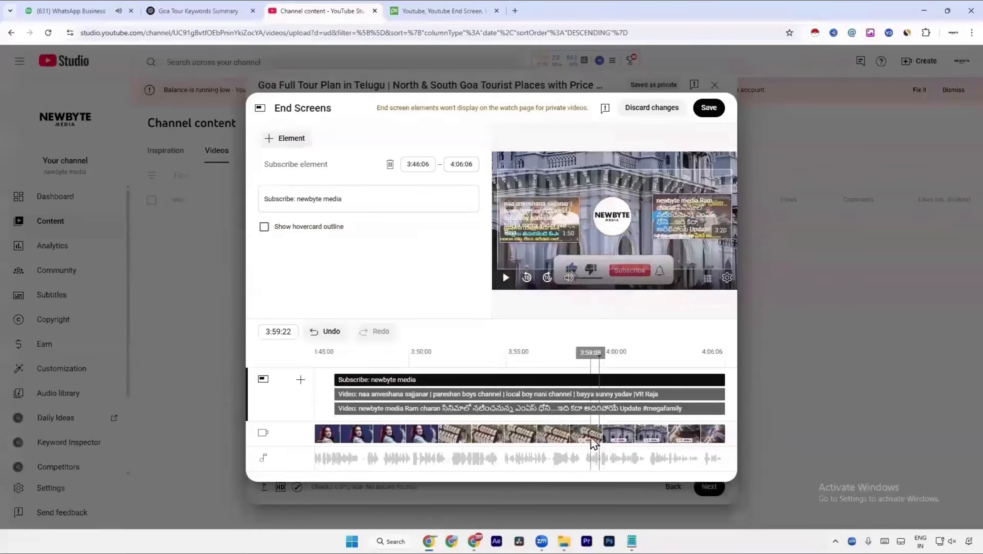
pyautogui.click(584, 354)
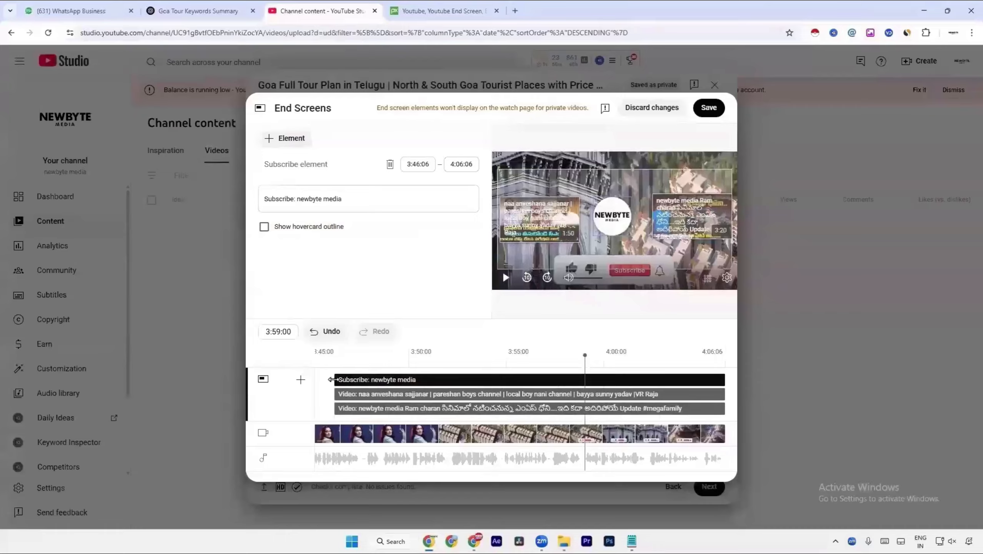
pyautogui.moveTo(332, 379); pyautogui.dragTo(580, 382)
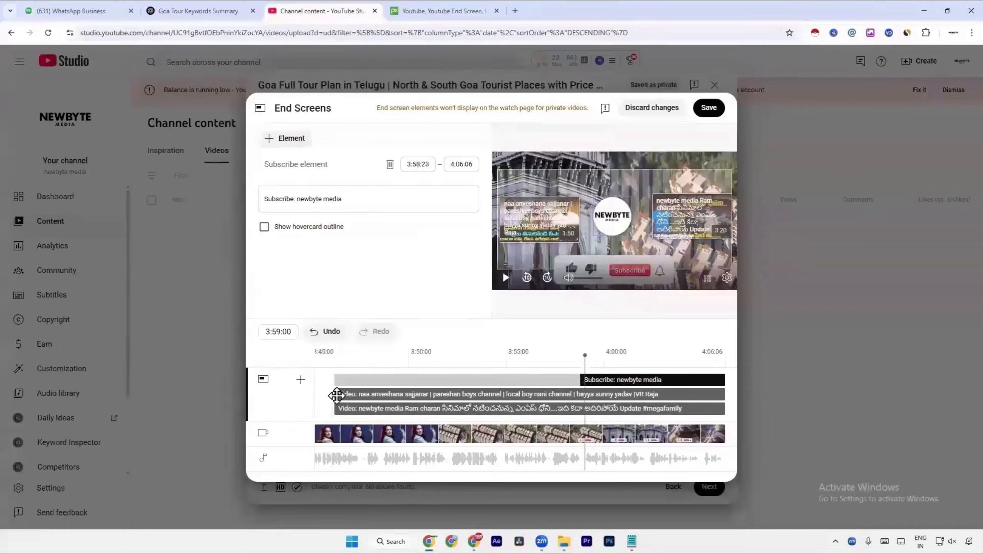
pyautogui.moveTo(335, 394); pyautogui.dragTo(580, 394)
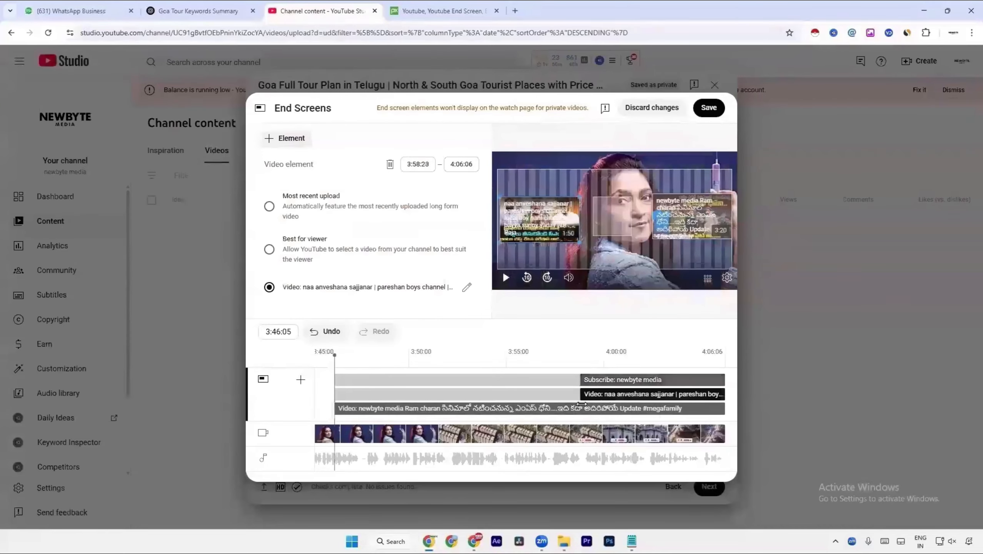
pyautogui.moveTo(332, 406); pyautogui.dragTo(577, 406)
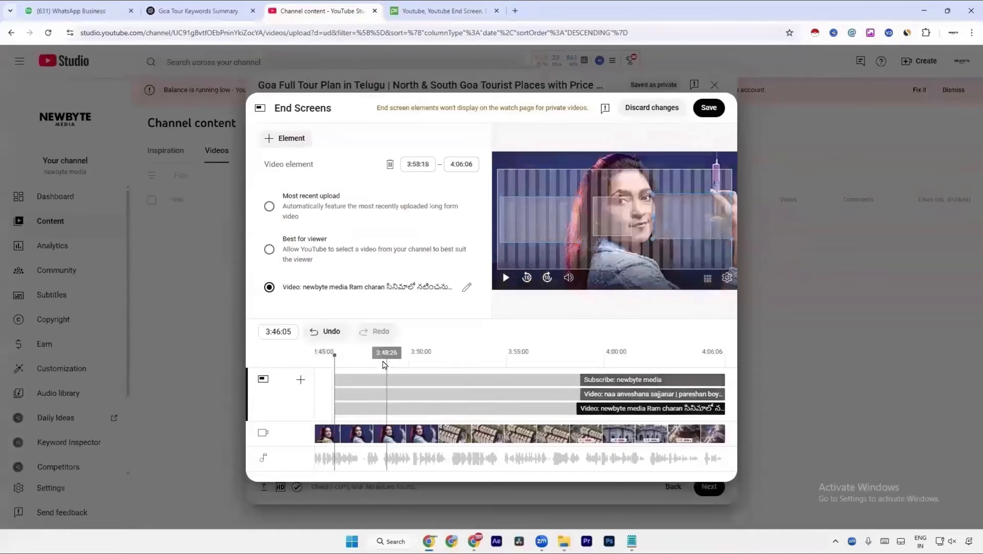
# Align the second video element's start with the others at 3:58:23 and save the end screen.
pyautogui.moveTo(373, 361); pyautogui.dragTo(577, 355)
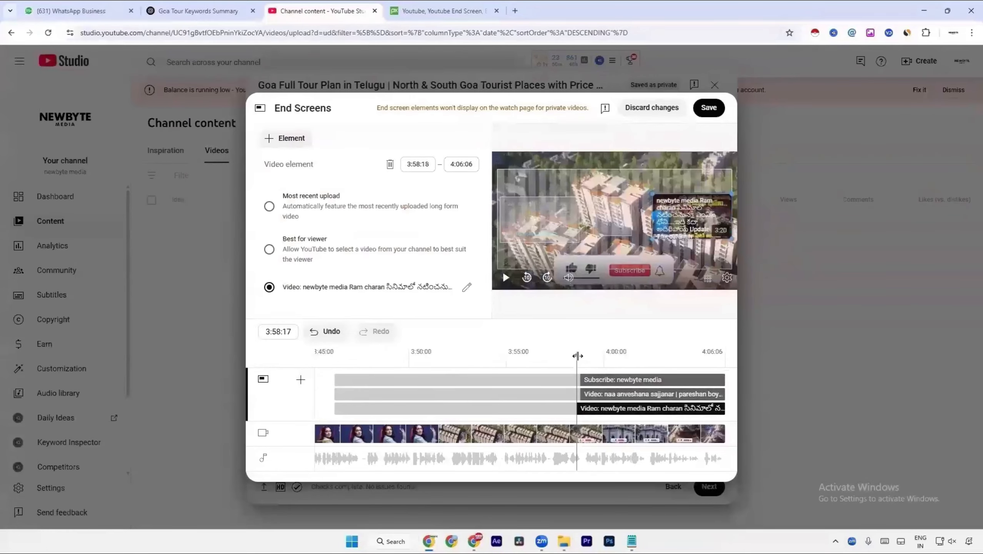
pyautogui.moveTo(577, 412); pyautogui.dragTo(579, 412)
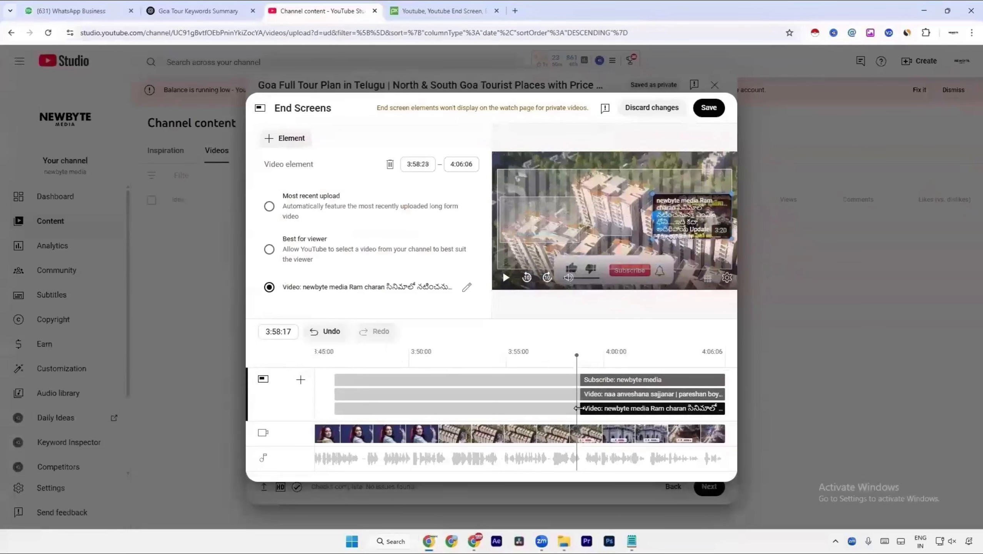
pyautogui.click(710, 114)
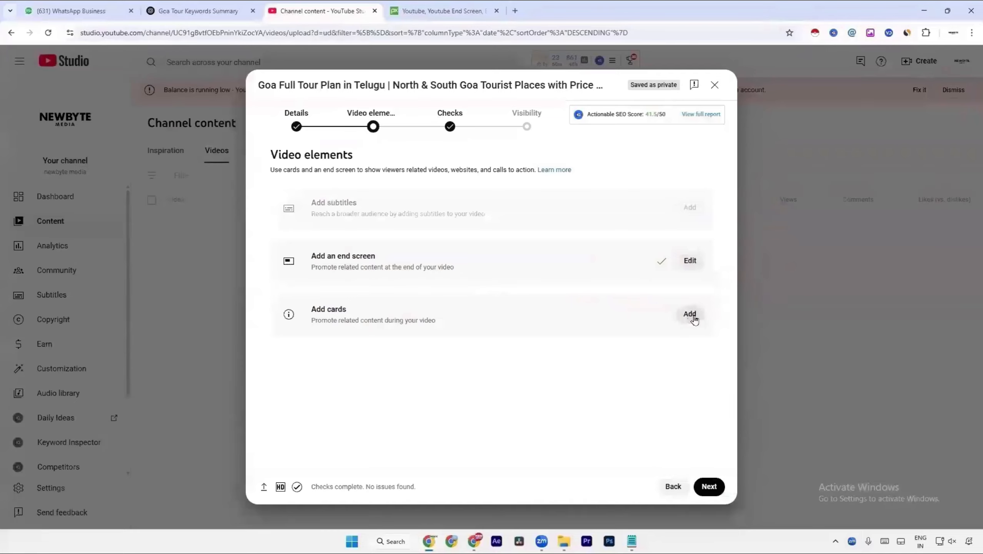
# Start adding cards to the video and place the playhead at 1:59:29.
pyautogui.click(690, 314)
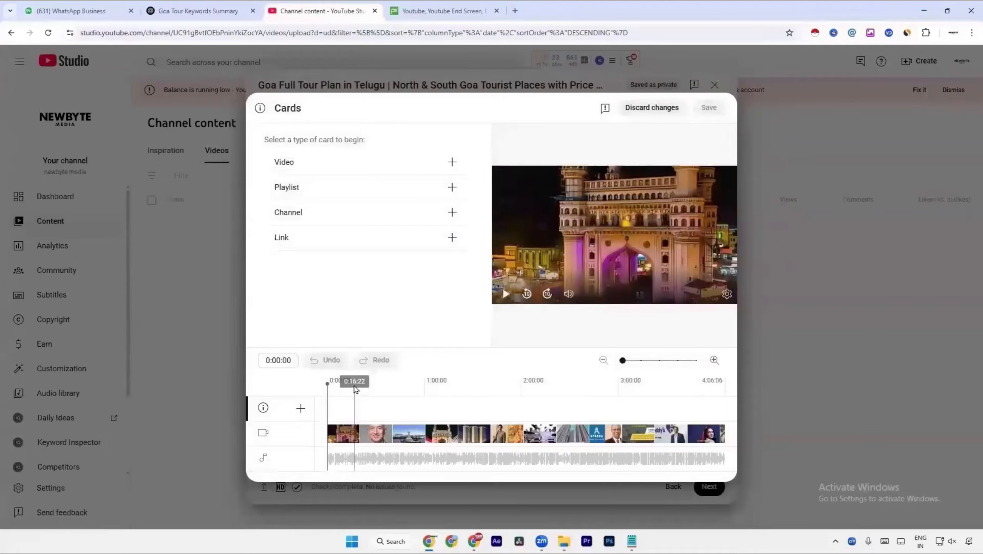
pyautogui.click(509, 388)
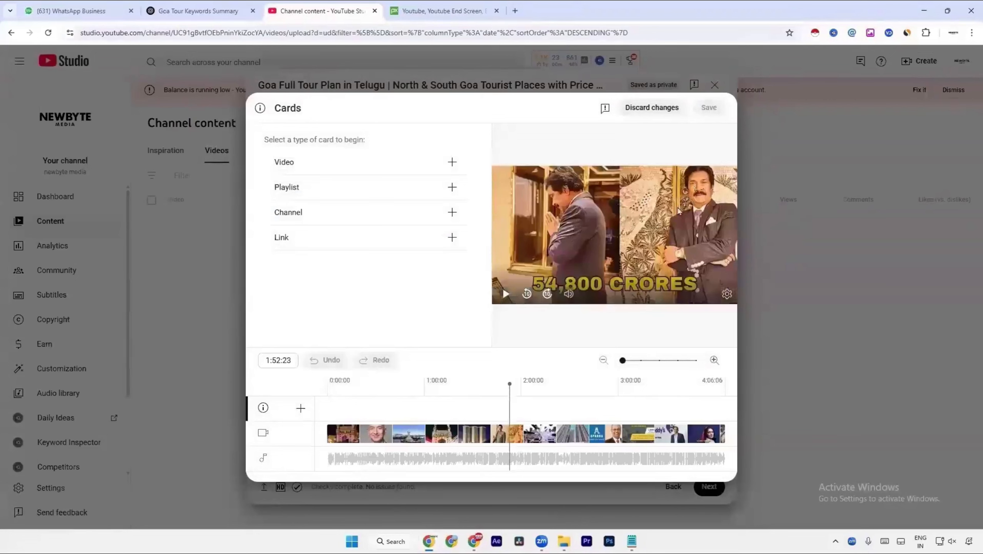
pyautogui.moveTo(509, 384); pyautogui.dragTo(521, 387)
# Raise the computer's sound volume to 20.
pyautogui.press('XF86AudioRaiseVolume')
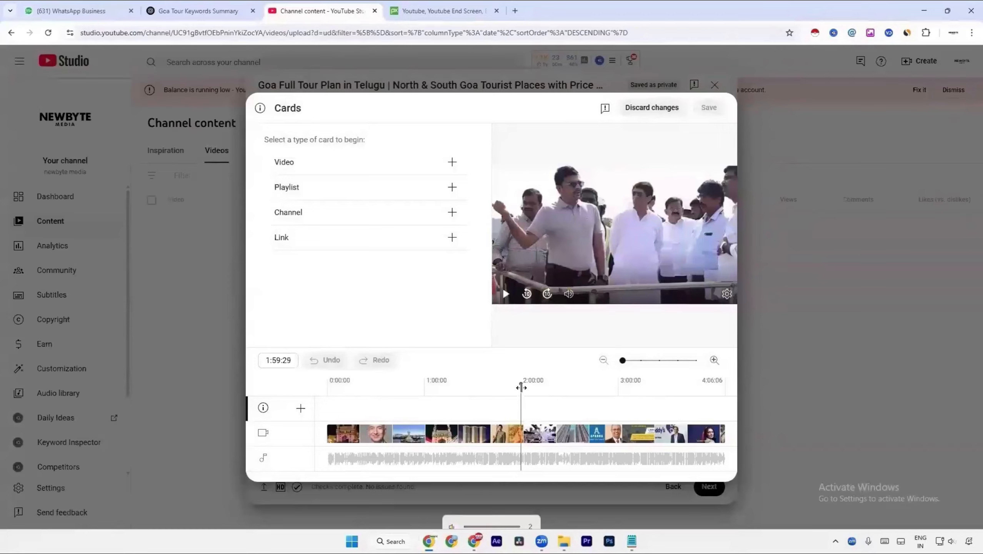
pyautogui.press('XF86AudioRaiseVolume')
pyautogui.press('XF86AudioRaiseVolume')
pyautogui.press('XF86AudioRaiseVolume')
pyautogui.press('XF86AudioRaiseVolume')
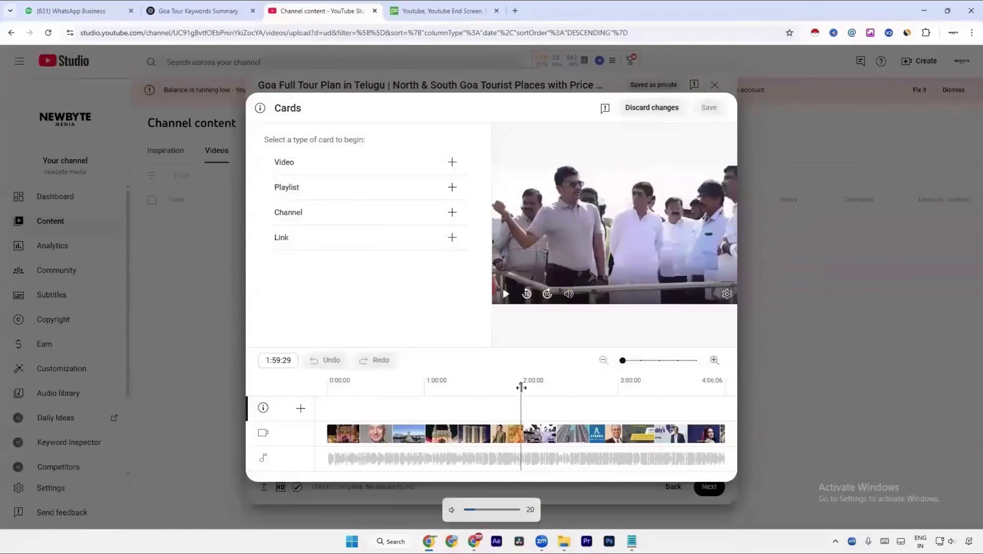
# Add a video card at 1:59:29 that links to the channel's "newbyte media Pushpa part 3 allu arjun" video.
pyautogui.moveTo(522, 387); pyautogui.dragTo(522, 383)
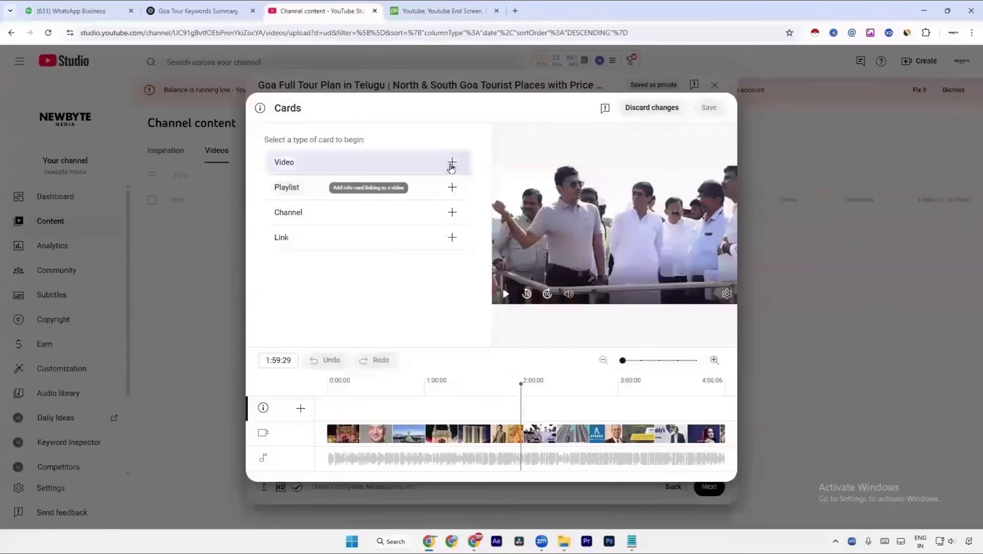
pyautogui.click(453, 167)
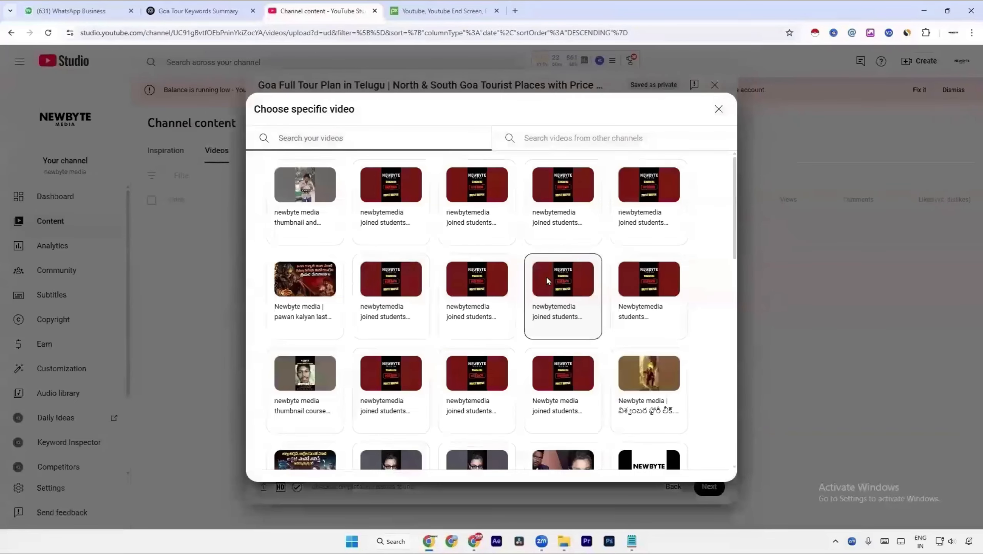
pyautogui.scroll(-5, 549, 280)
pyautogui.scroll(-3, 551, 283)
pyautogui.click(558, 298)
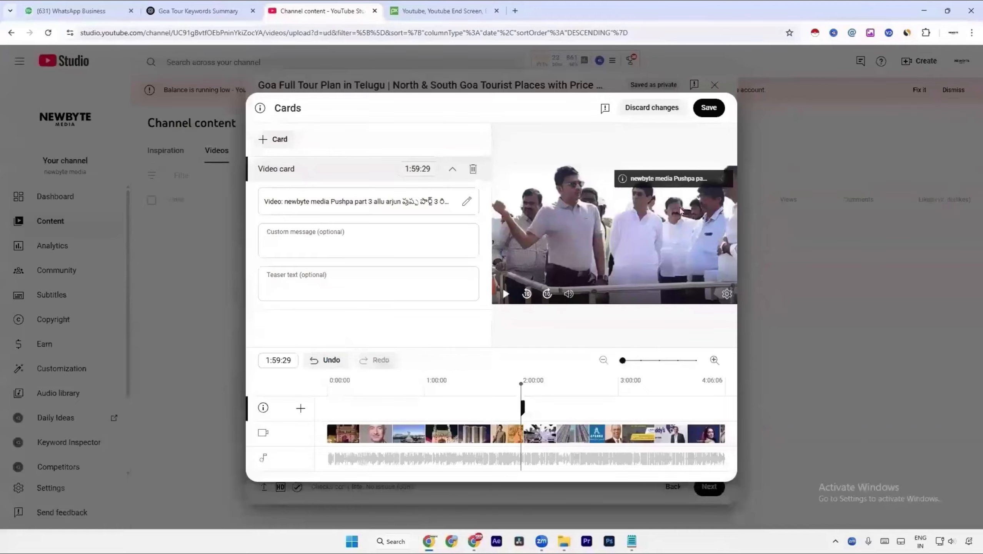
# Preview the video card's teaser around its position on the timeline and save the cards.
pyautogui.click(552, 382)
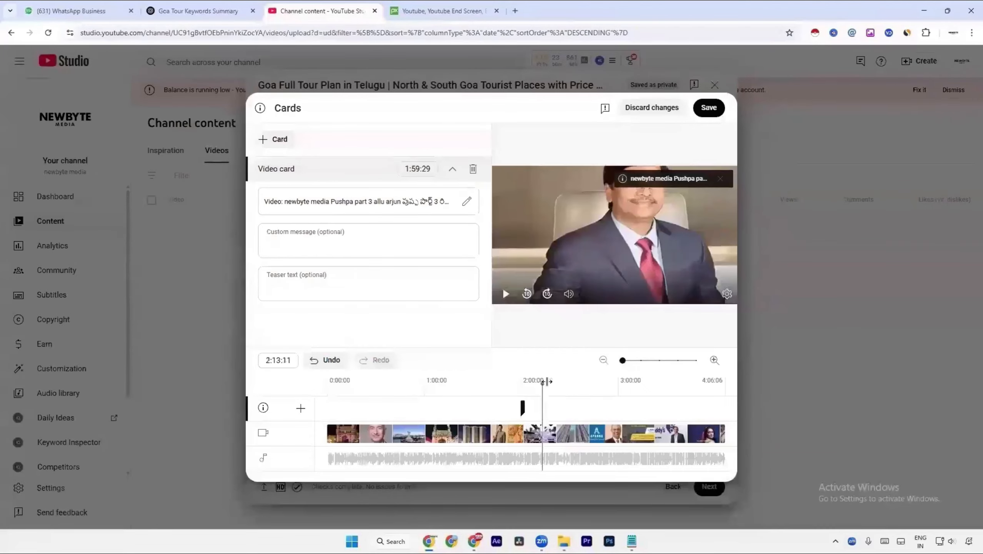
pyautogui.moveTo(550, 382); pyautogui.dragTo(523, 377)
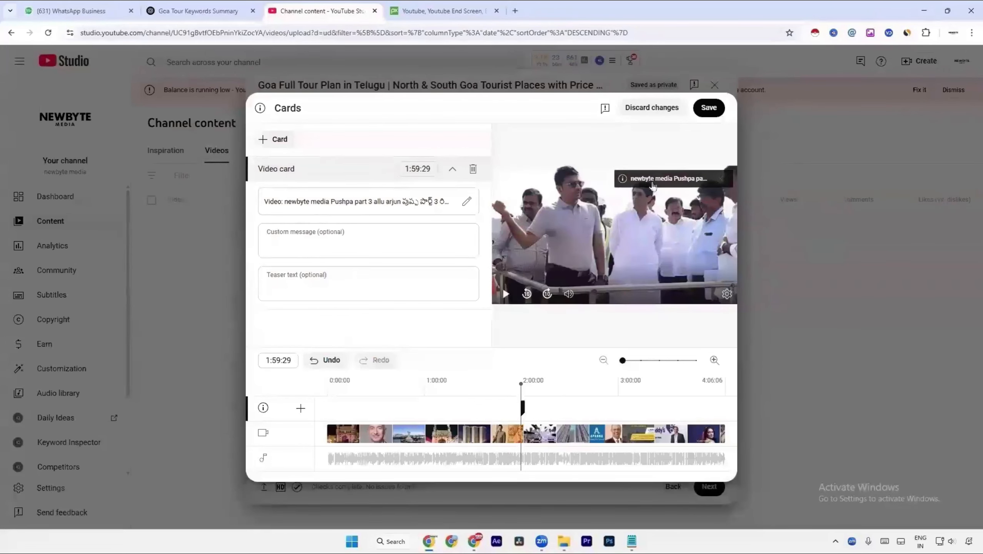
pyautogui.click(710, 113)
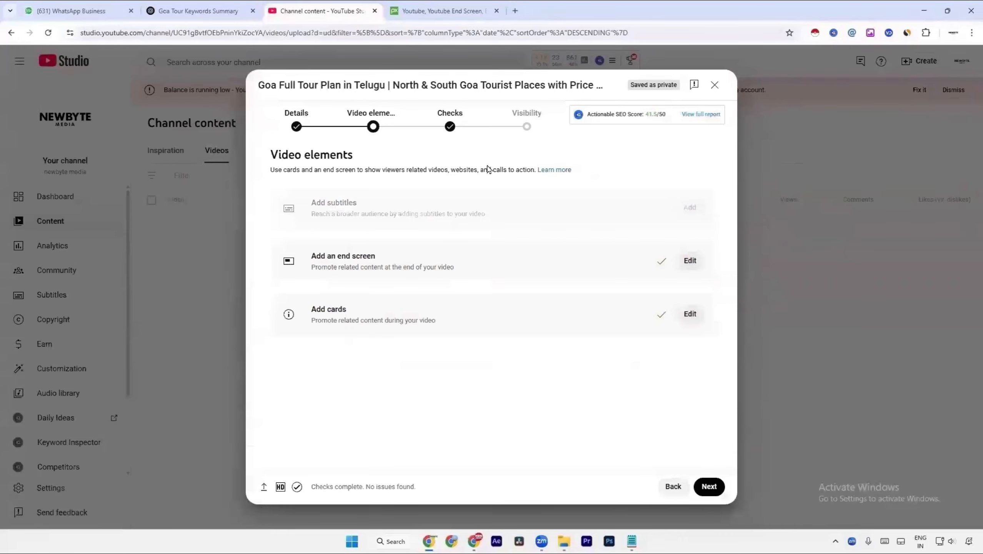
# Go to the Visibility stage of the upload and look through the publishing, scheduling and pre-publish check options.
pyautogui.click(507, 129)
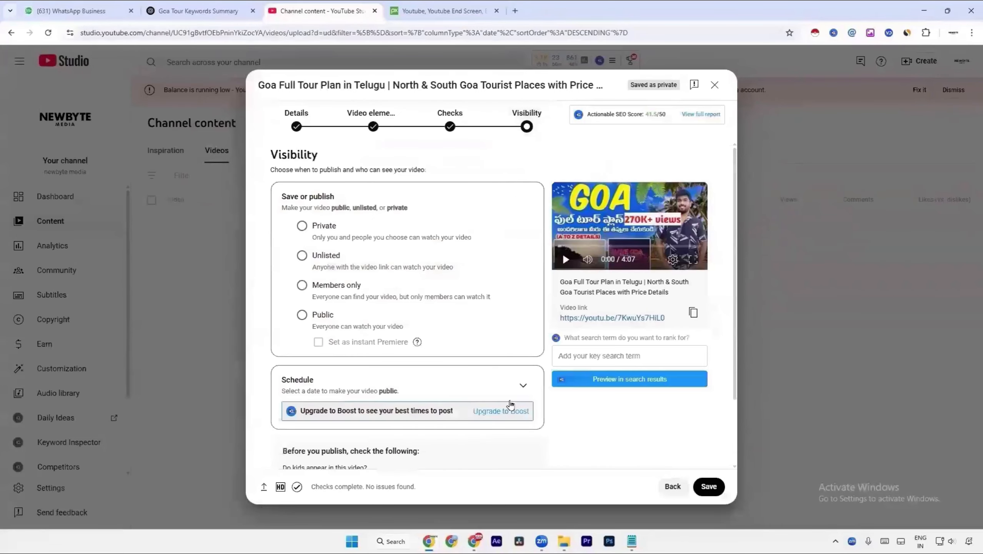
pyautogui.scroll(-2, 516, 401)
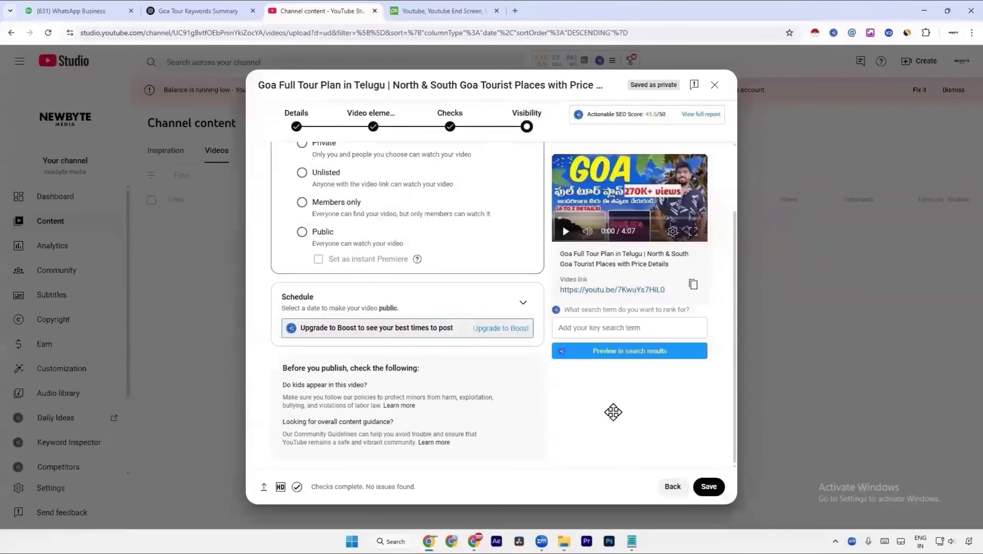
# Review the copyright check of the Goa video upload and return to its Visibility stage.
pyautogui.click(443, 128)
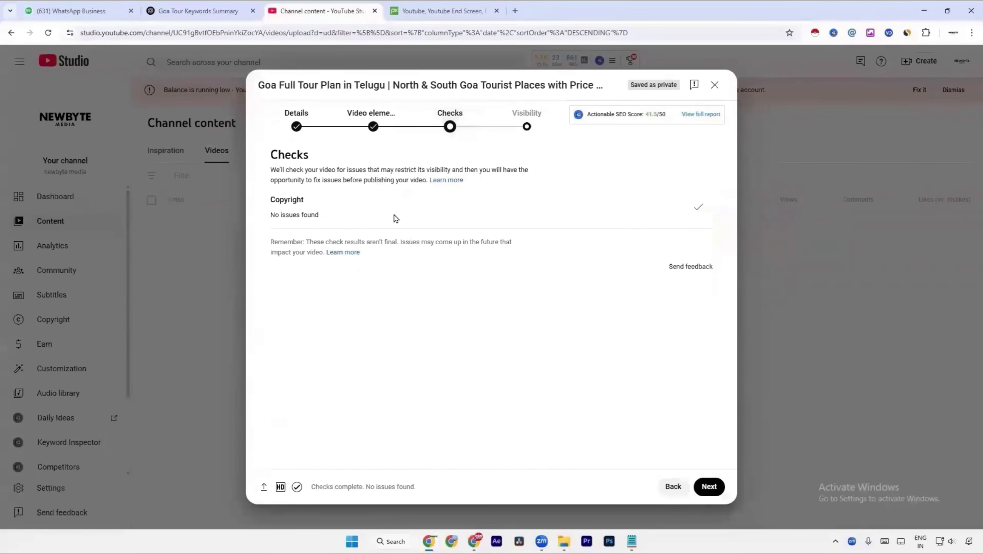
pyautogui.click(523, 116)
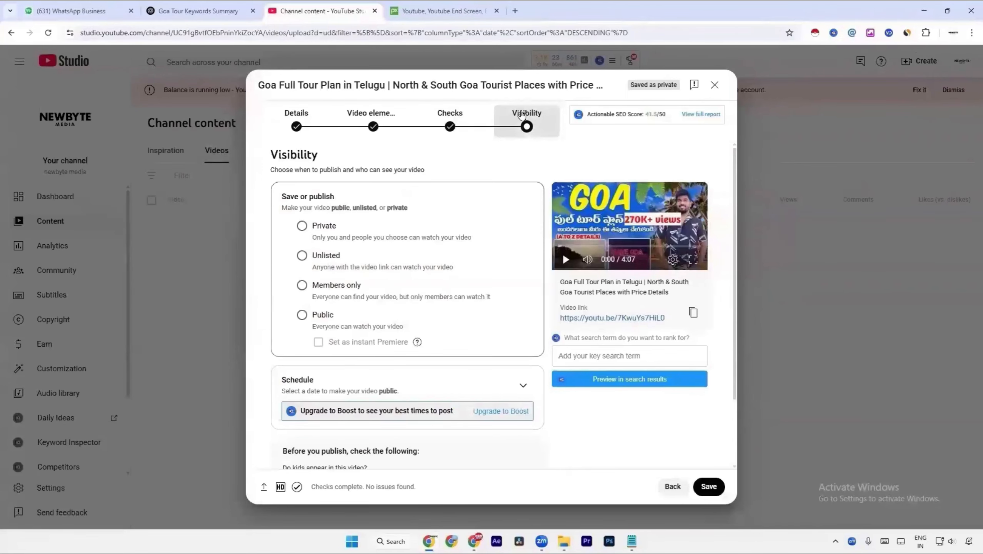
# Open YouTube in a new browser tab and start uploading the Travel Business video from the Desktop folder.
pyautogui.click(515, 10)
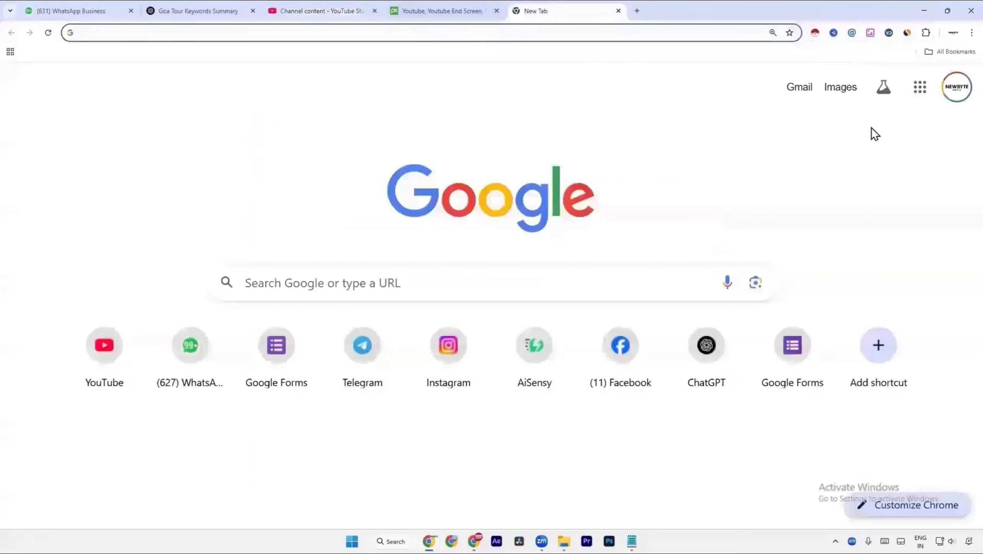
pyautogui.click(135, 384)
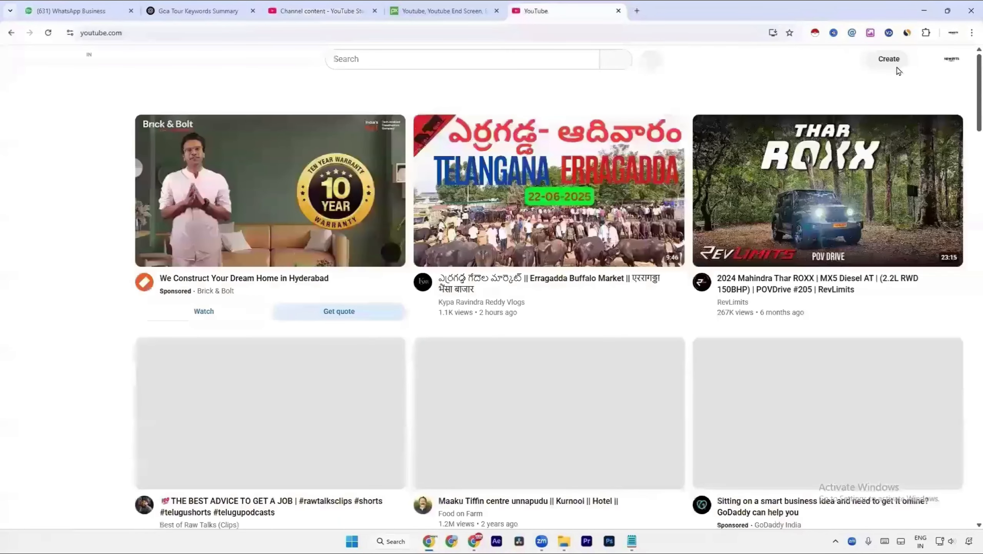
pyautogui.click(896, 65)
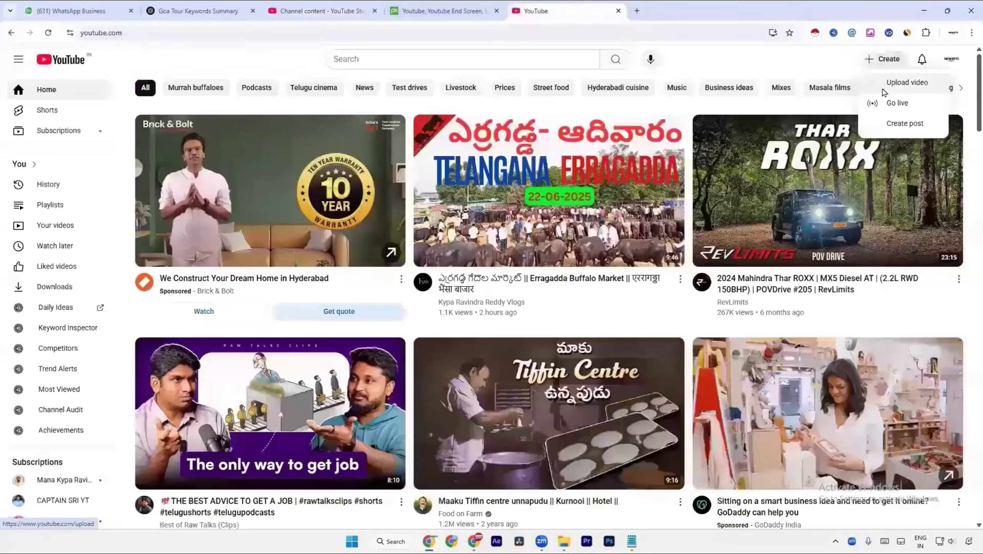
pyautogui.click(884, 87)
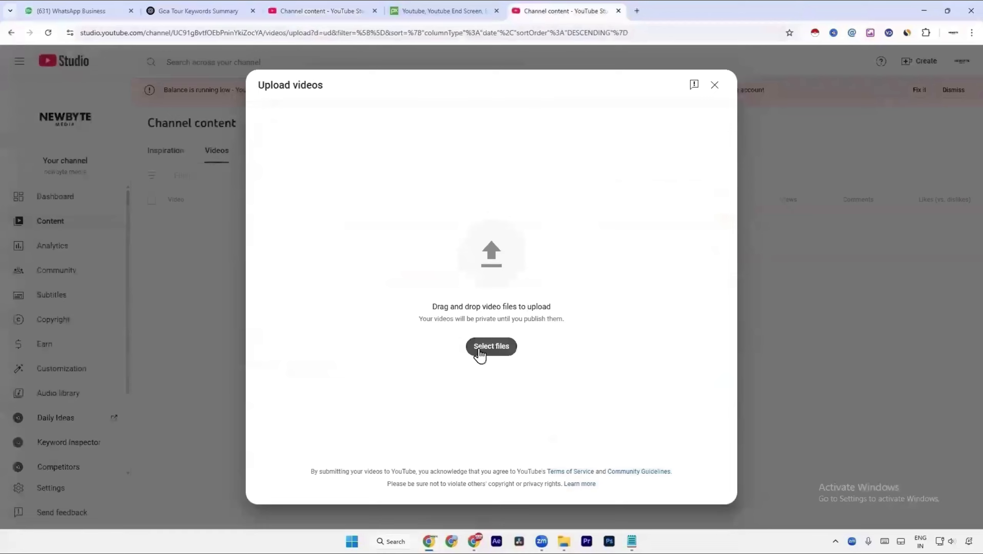
pyautogui.click(480, 352)
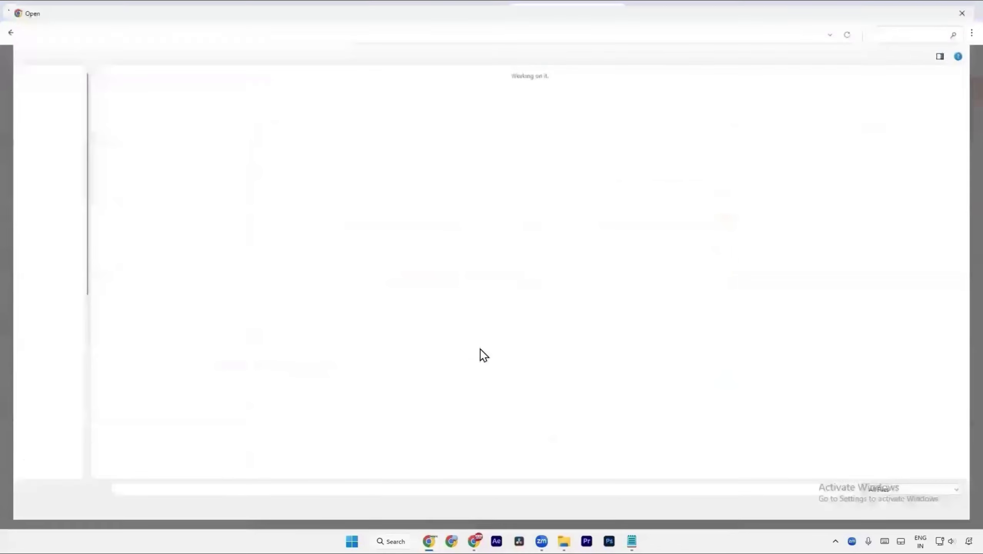
pyautogui.click(45, 141)
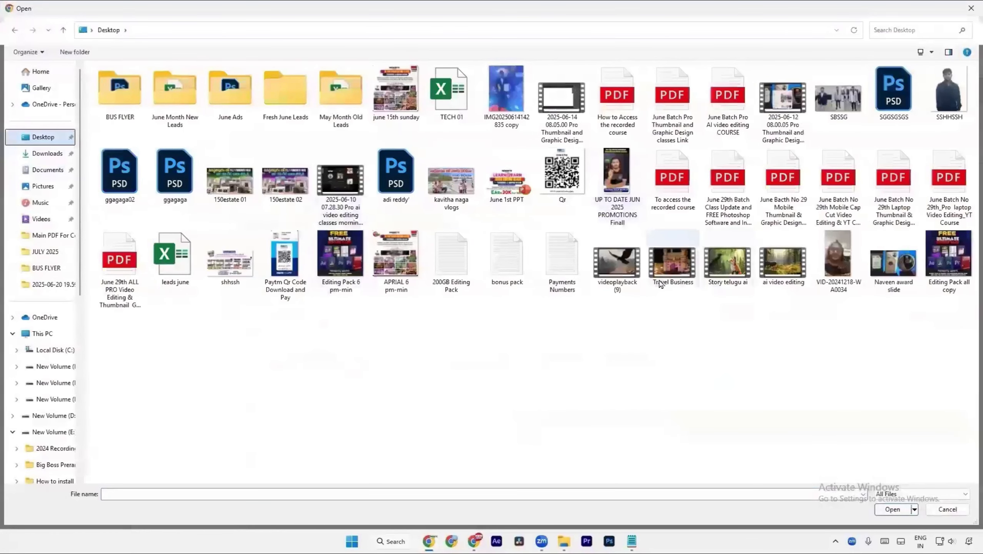
pyautogui.click(676, 273)
pyautogui.doubleClick(676, 274)
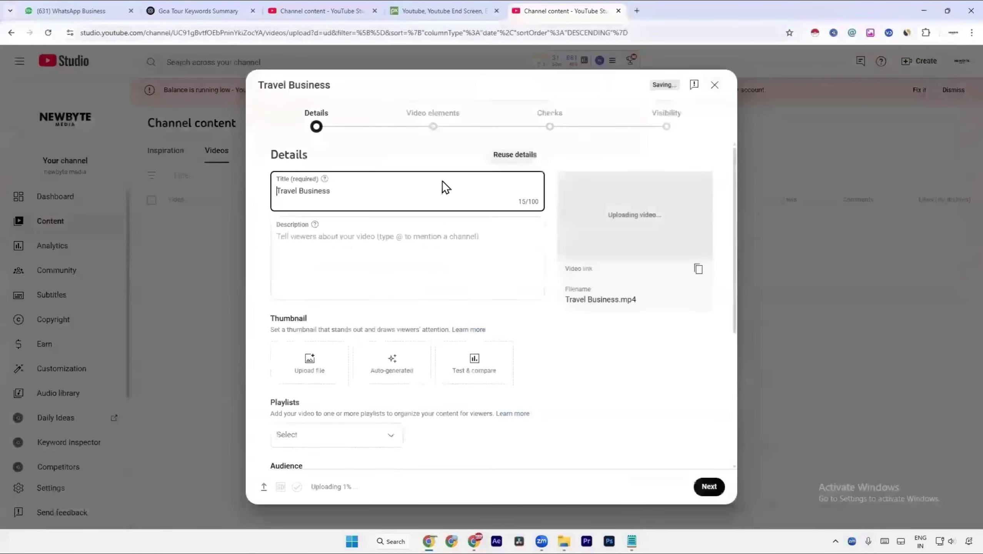
# Compare the Checks stage of the Travel Business upload with the Checks stage of the Goa video upload.
pyautogui.click(547, 129)
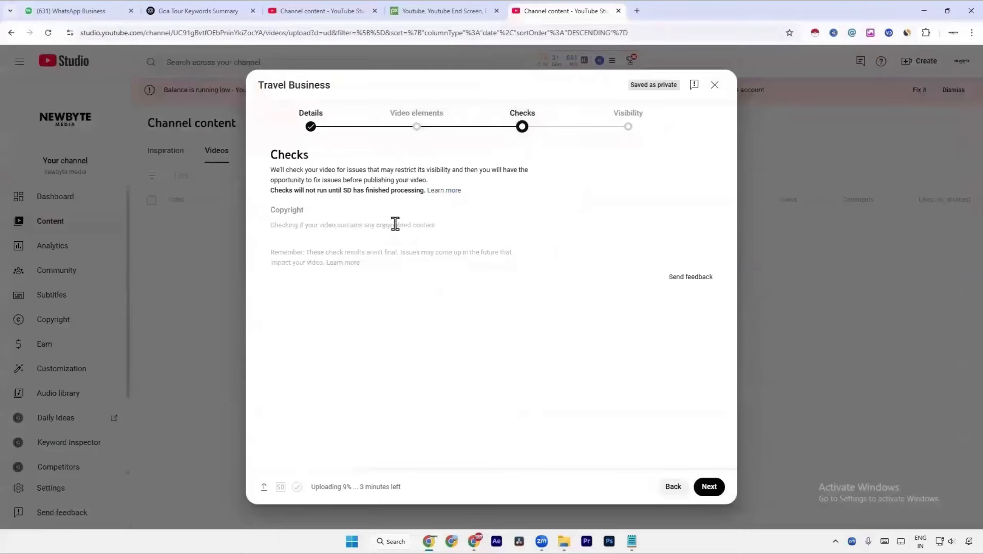
pyautogui.click(339, 6)
pyautogui.click(450, 118)
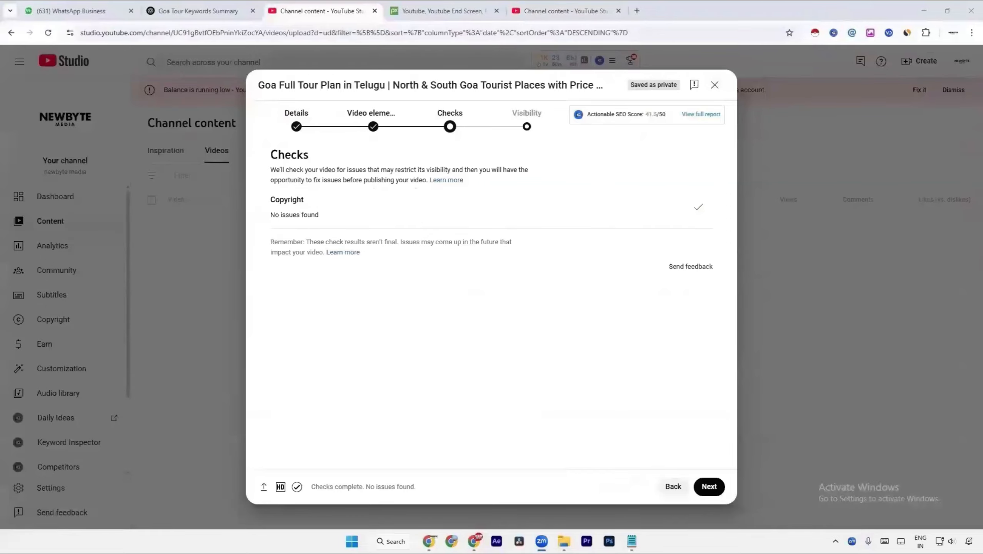
pyautogui.click(632, 542)
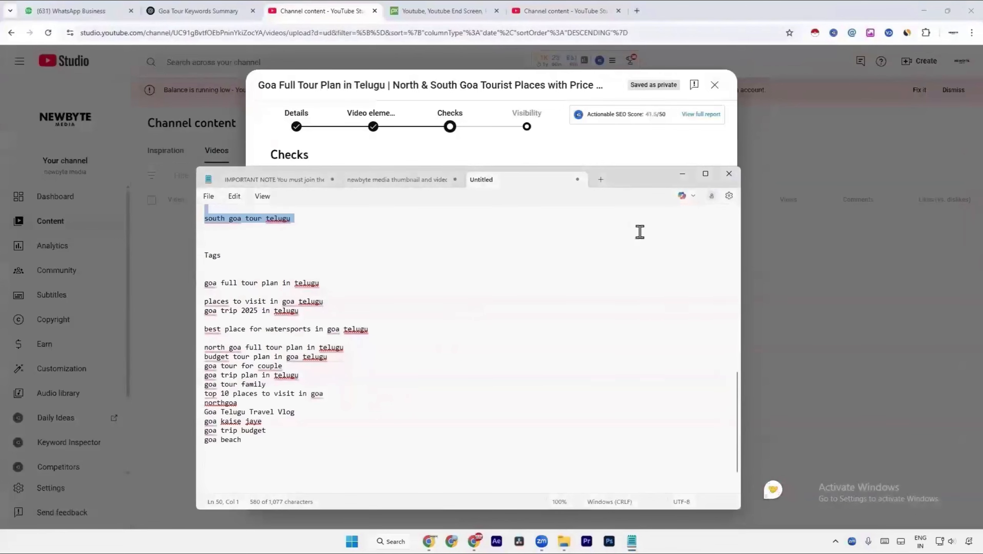
pyautogui.click(685, 177)
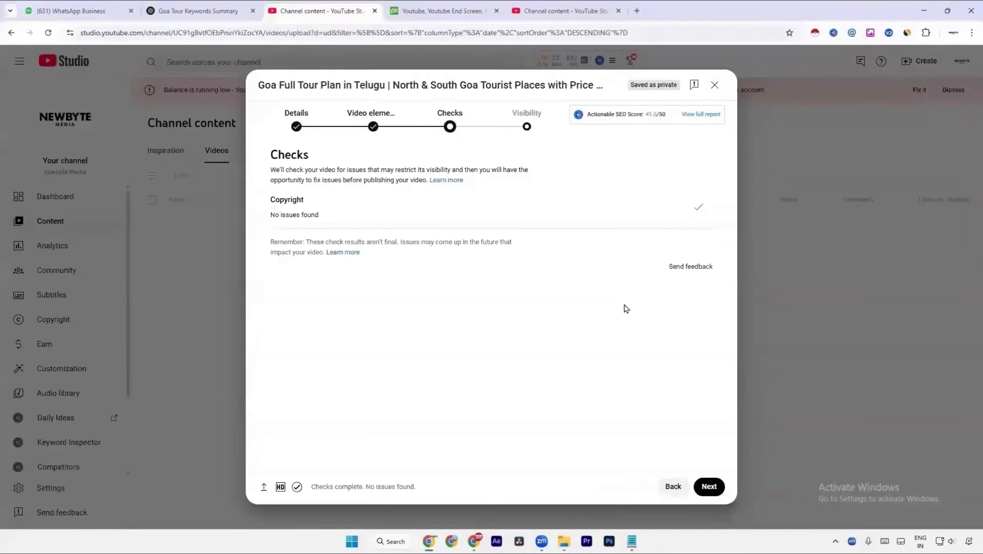
# Look over the Goa video's publishing and scheduling options in the Visibility stage and choose Public.
pyautogui.click(524, 125)
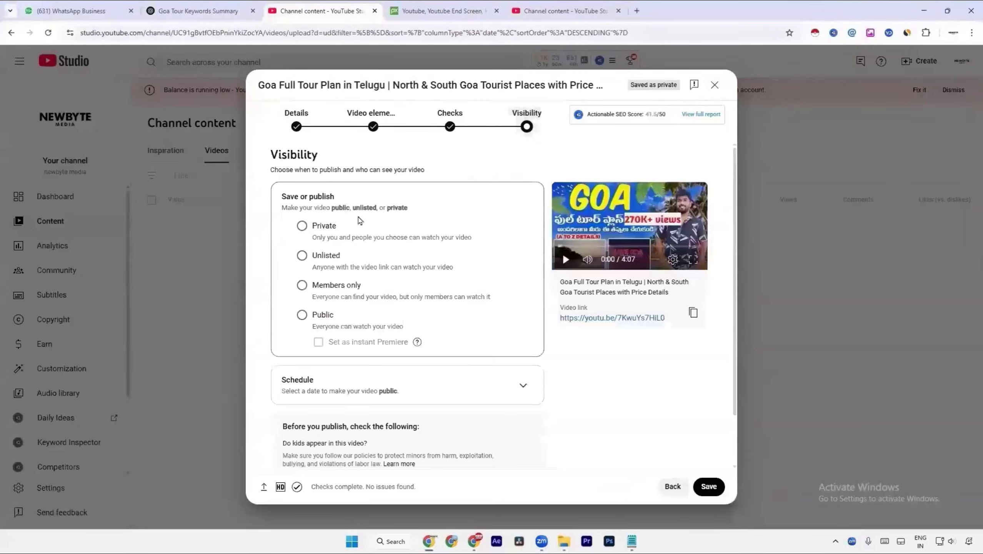
pyautogui.click(450, 140)
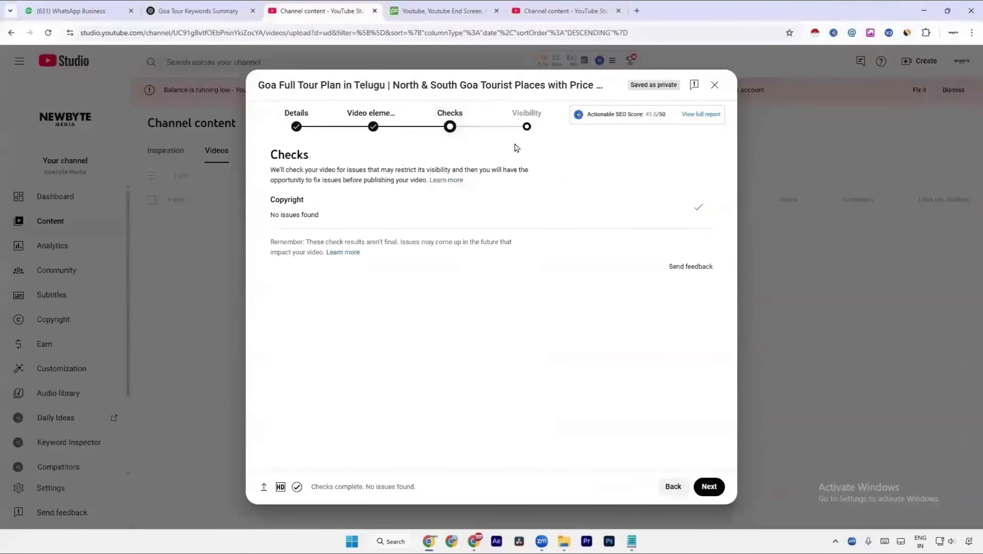
pyautogui.click(519, 130)
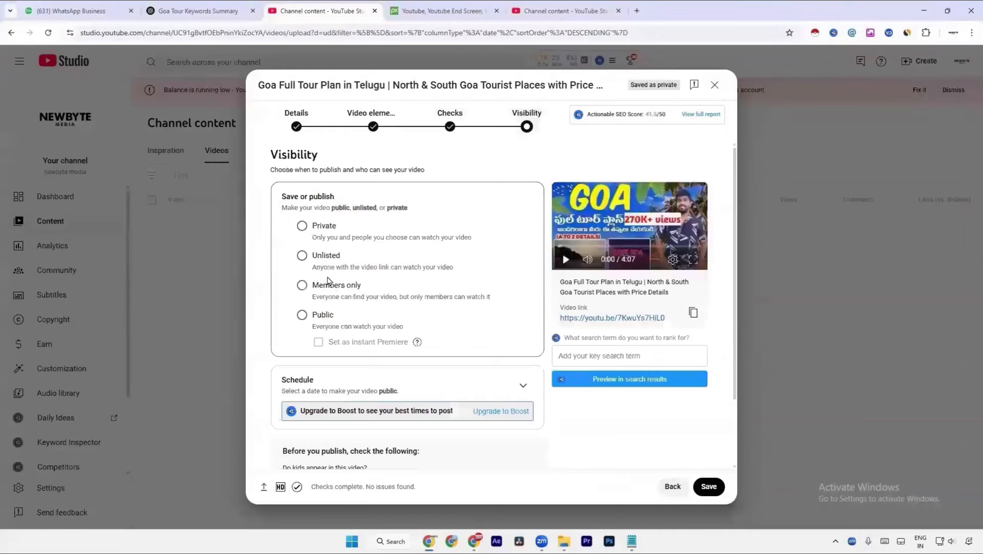
pyautogui.click(520, 387)
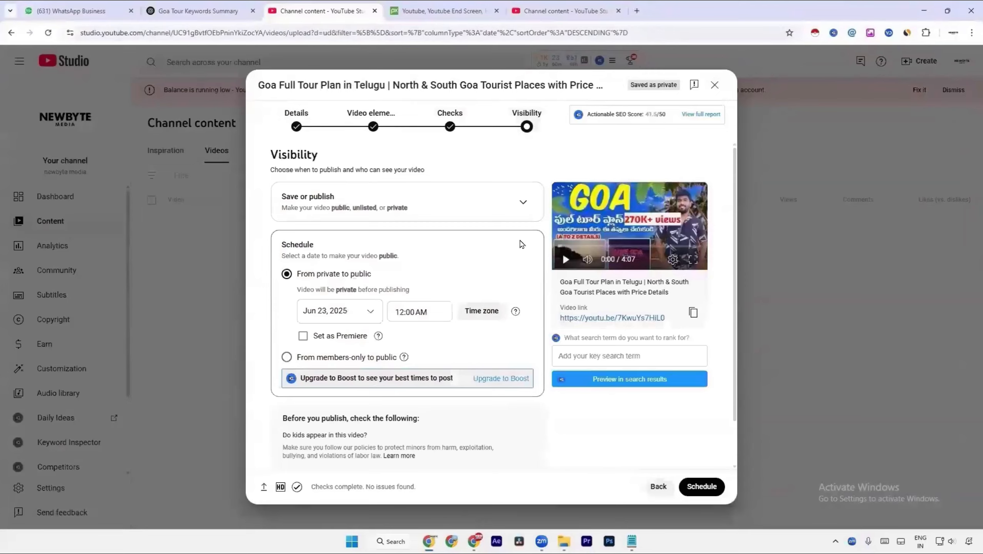
pyautogui.click(505, 217)
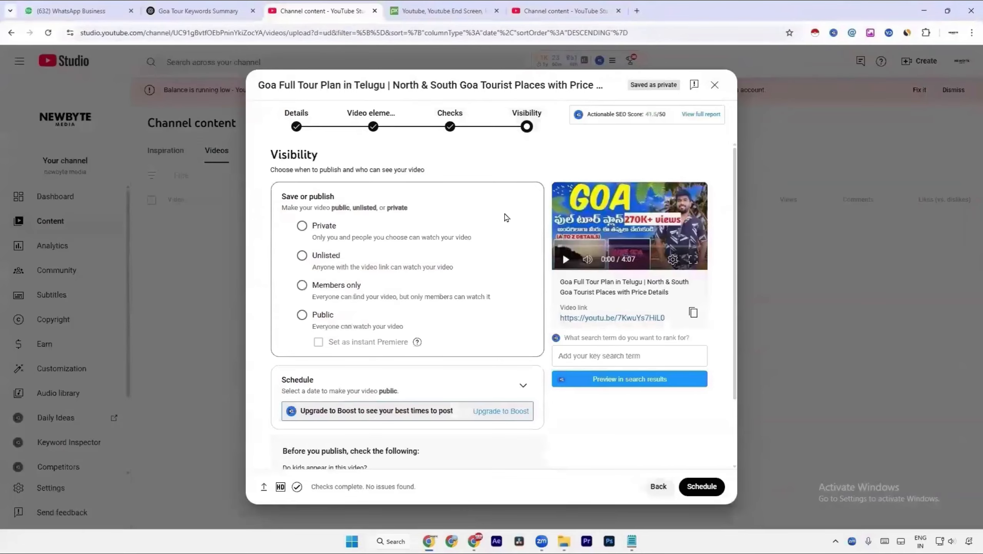
pyautogui.click(303, 316)
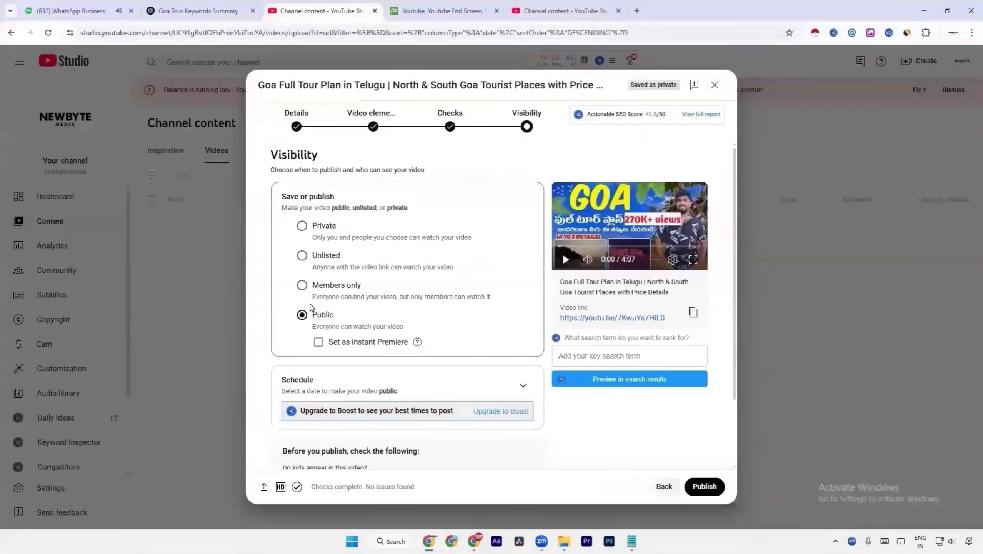
# Switch the Goa video to scheduled publishing and browse the months in the publish date calendar.
pyautogui.scroll(-2, 311, 307)
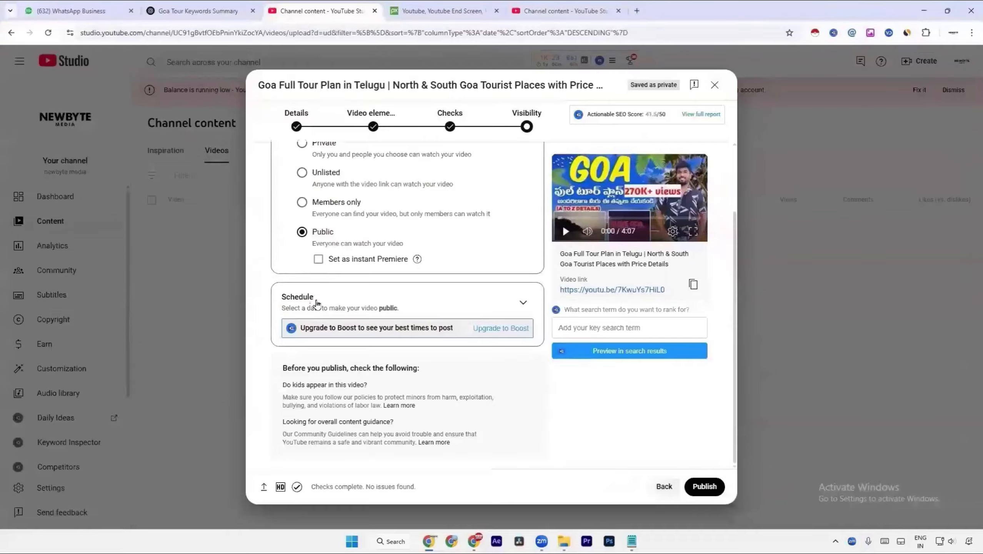
pyautogui.click(345, 307)
pyautogui.click(330, 259)
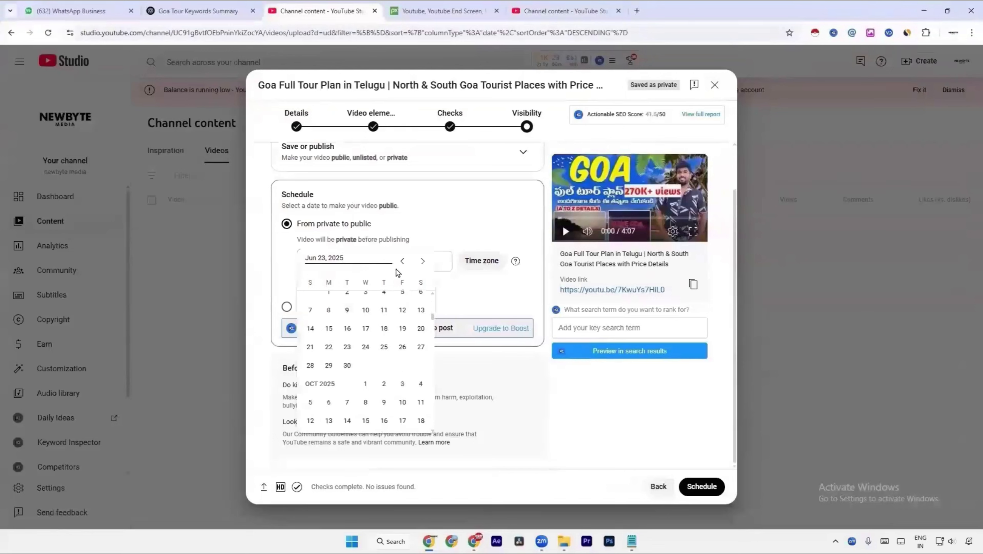
pyautogui.click(403, 262)
pyautogui.click(402, 263)
pyautogui.click(403, 263)
pyautogui.click(423, 263)
pyautogui.click(423, 263)
# Try to enter a different publish date for the scheduled Goa video, beginning with "4th".
pyautogui.click(346, 260)
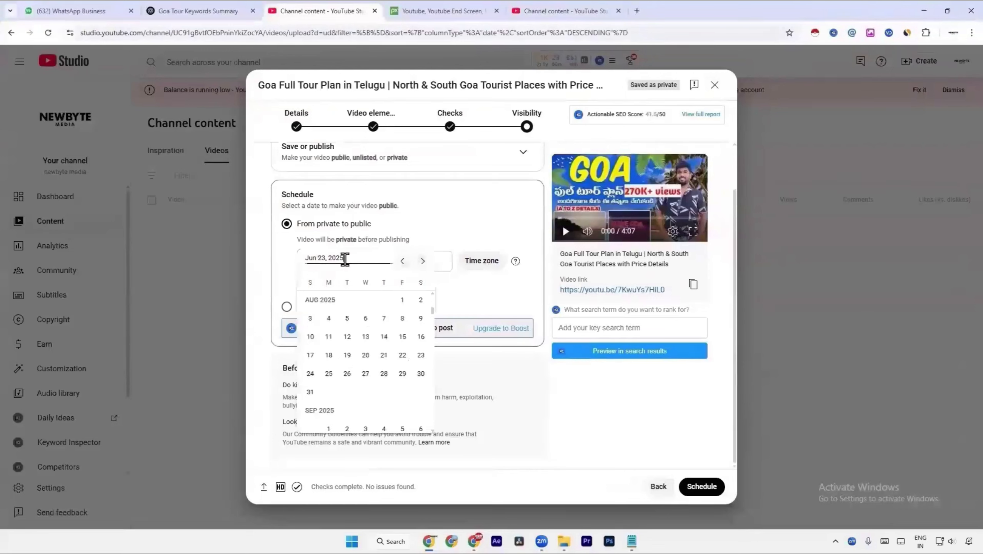
pyautogui.hotkey('ctrl', 'a')
pyautogui.write('4th')
pyautogui.press('BackSpace')
pyautogui.press('BackSpace')
pyautogui.press('BackSpace')
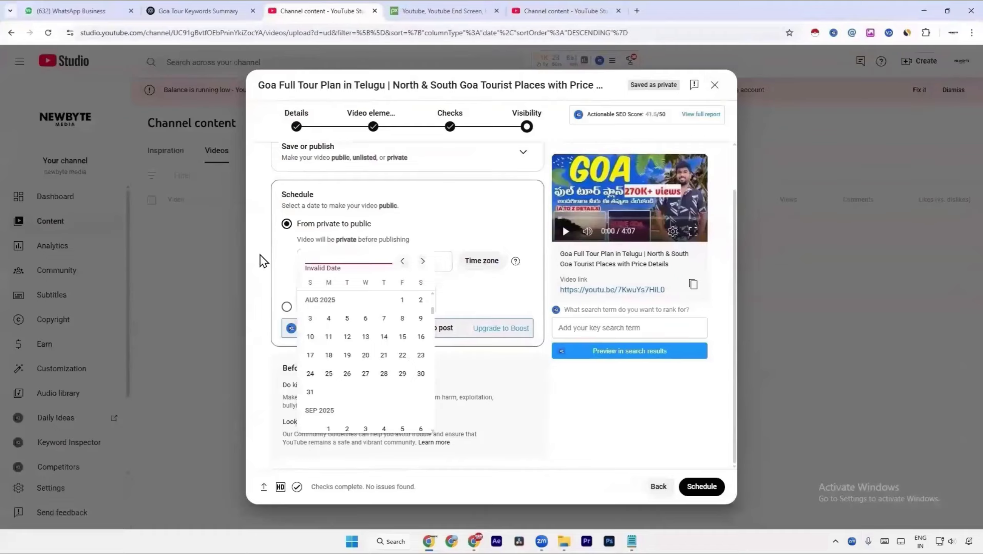
pyautogui.click(452, 224)
# Look through the morning and afternoon publish times offered for the scheduled Goa video and close the time list.
pyautogui.scroll(2, 434, 253)
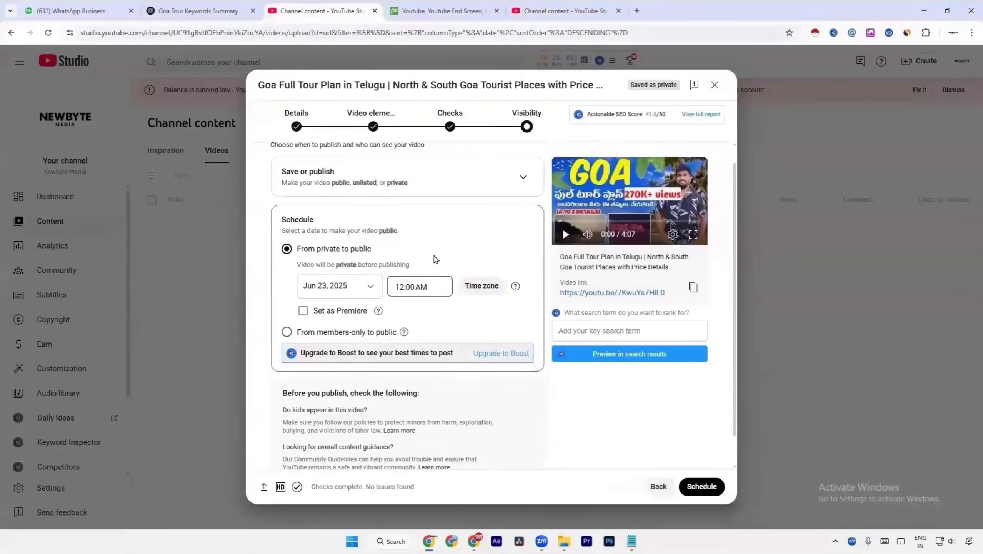
pyautogui.click(410, 312)
pyautogui.scroll(-10, 424, 390)
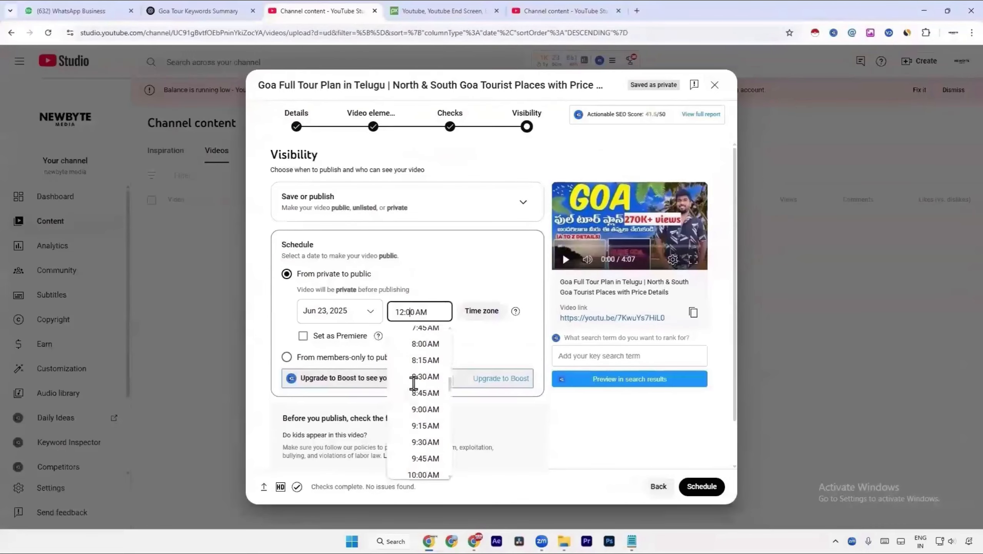
pyautogui.scroll(-7, 440, 404)
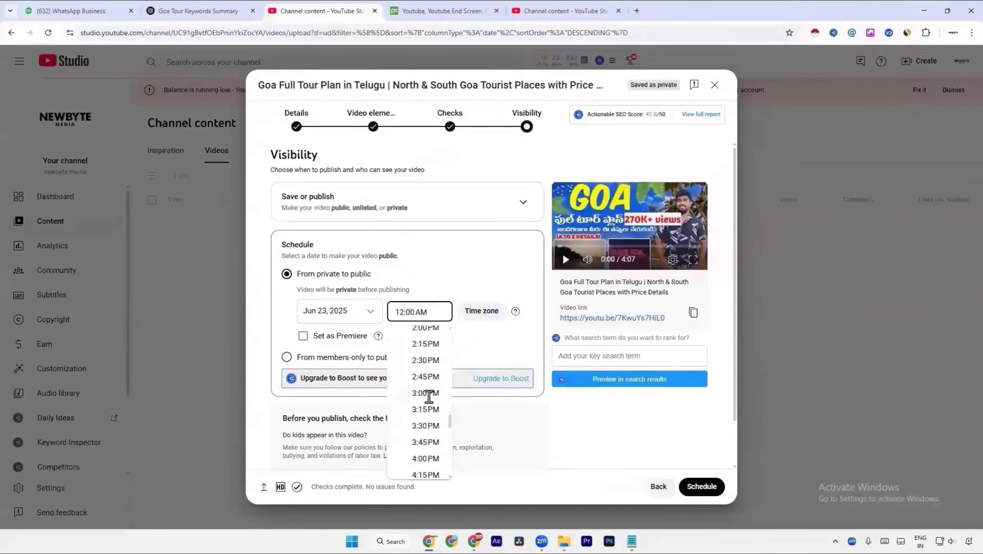
pyautogui.click(460, 239)
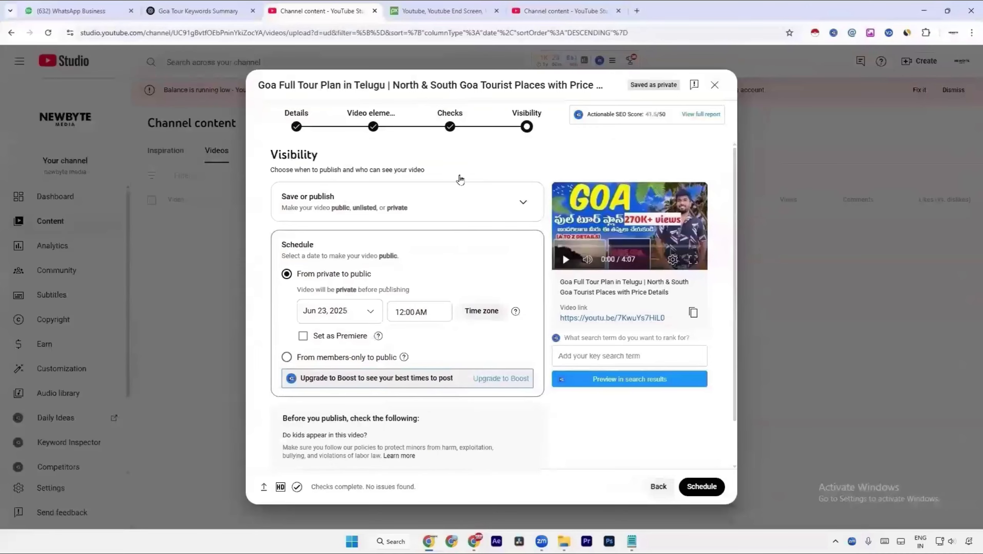
# Search Google in a new browser tab for "best time to upload video on youtube".
pyautogui.click(564, 10)
pyautogui.click(637, 9)
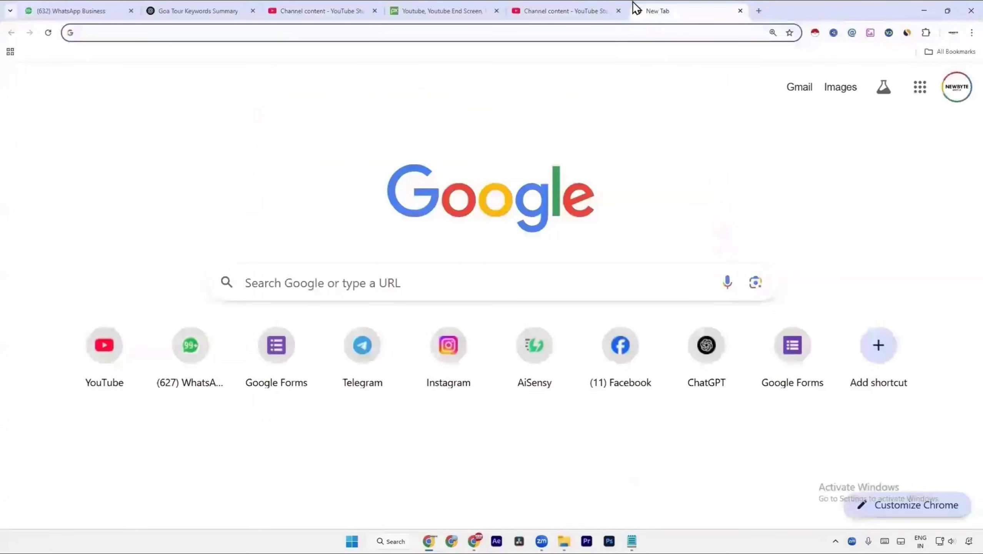
pyautogui.write('best')
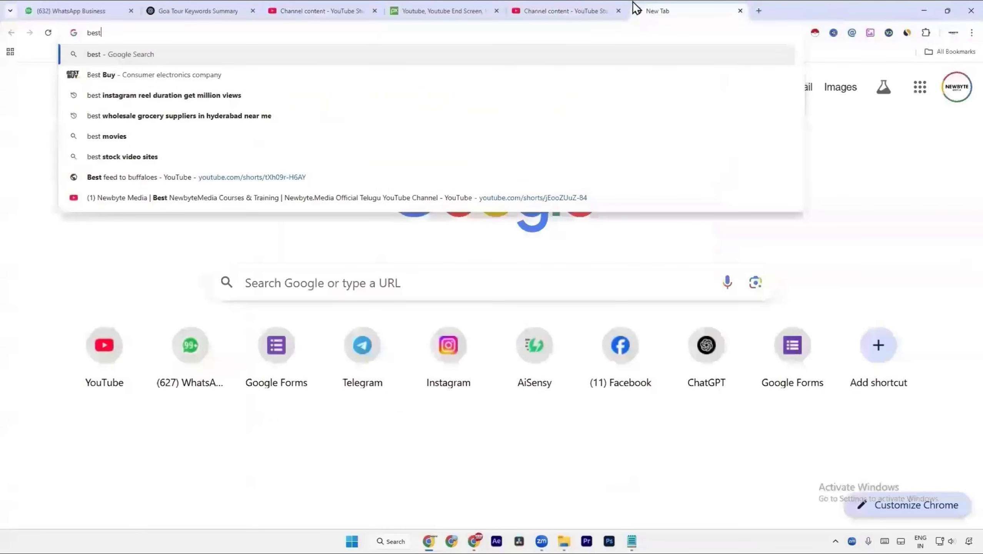
pyautogui.write(' time')
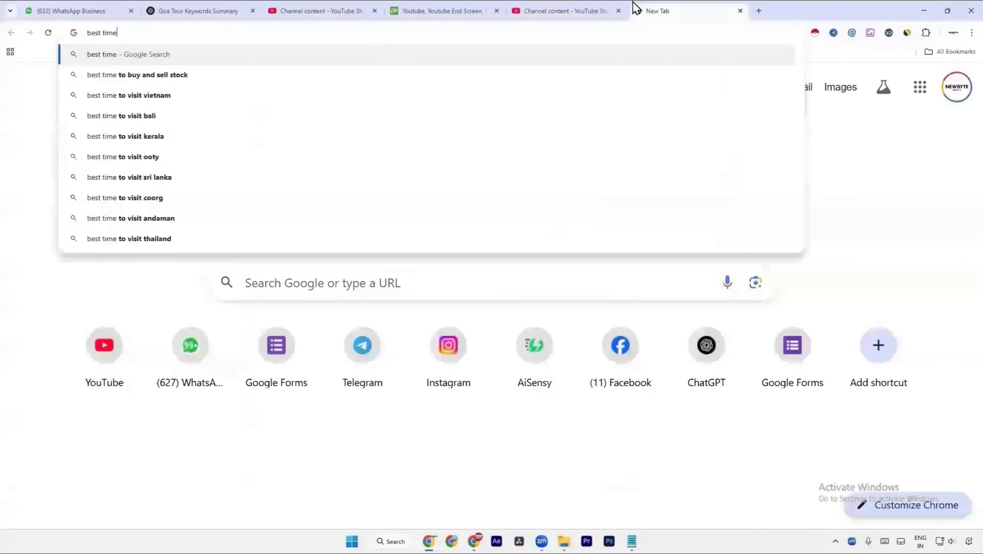
pyautogui.write(' to upload w')
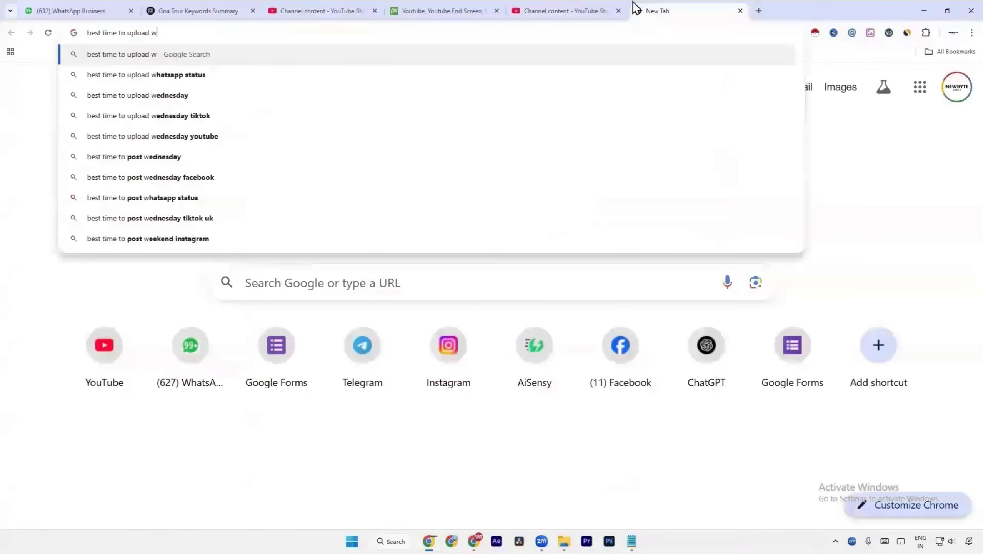
pyautogui.press('BackSpace')
pyautogui.write('vide')
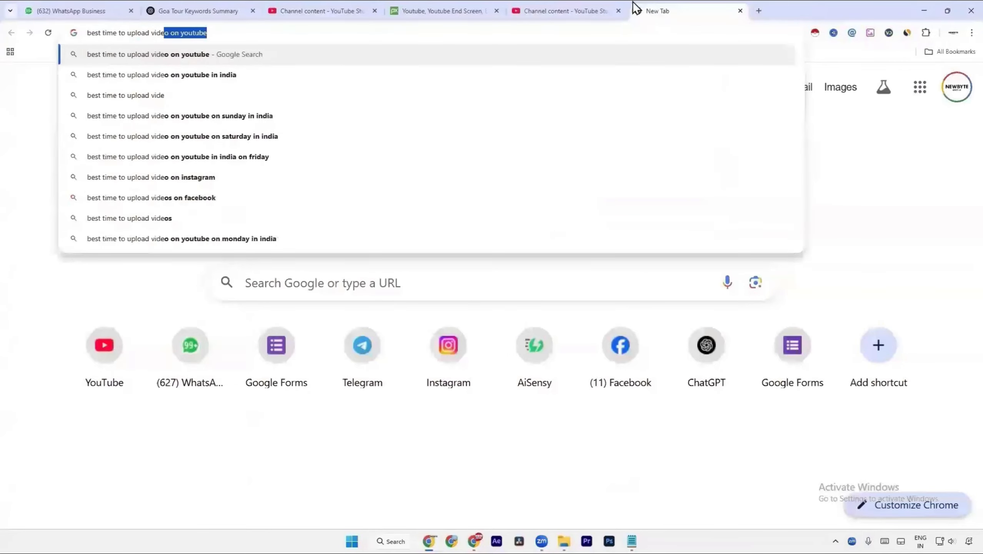
pyautogui.press('Return')
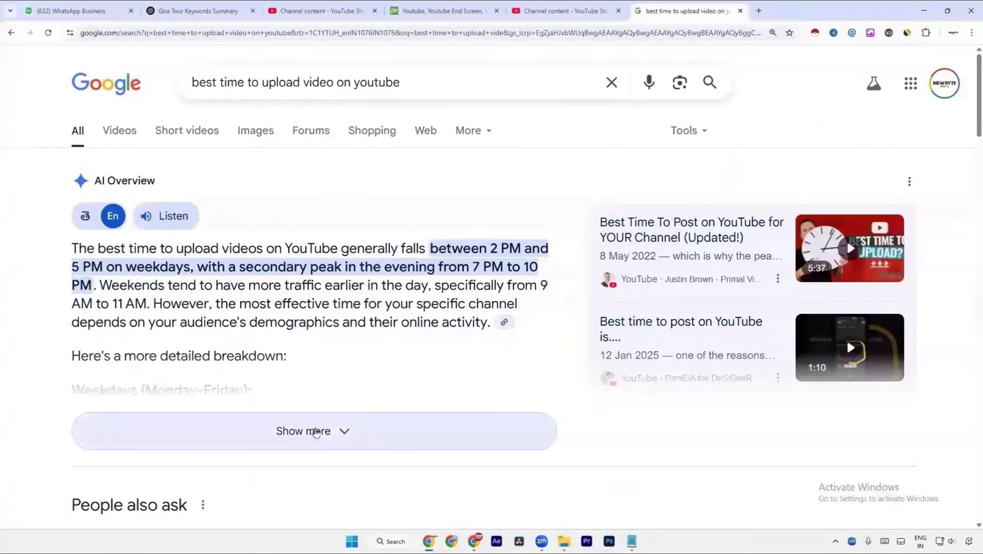
# Expand the AI Overview and read its weekday, weekend and channel-specific advice on upload times.
pyautogui.click(317, 430)
pyautogui.scroll(-3, 314, 410)
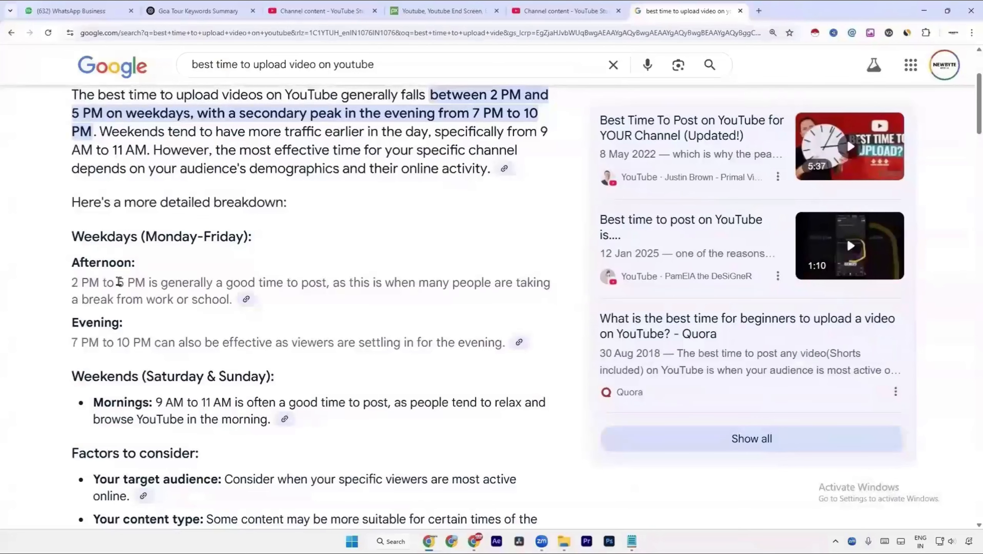
pyautogui.scroll(-15, 119, 283)
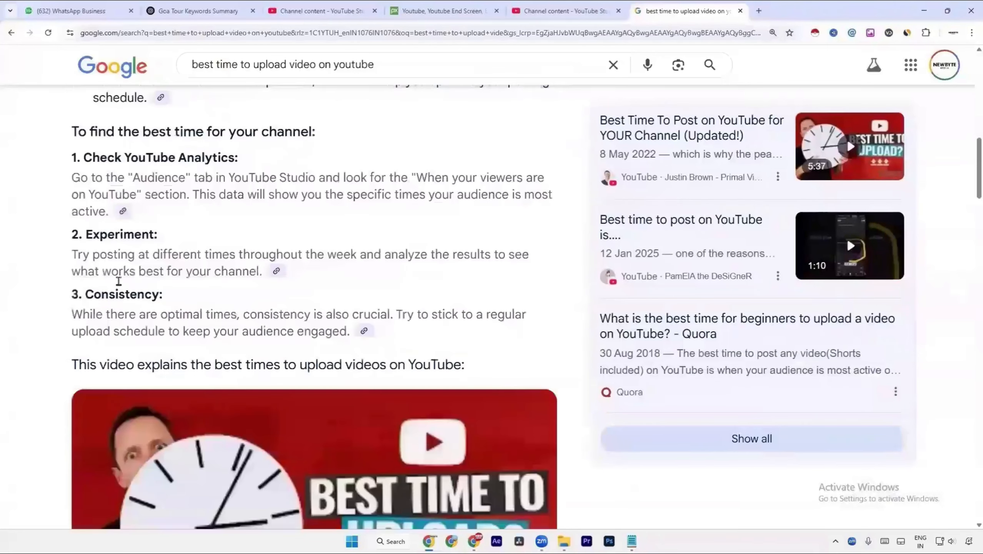
# Expand the related question "What is the best time to post YouTube videos?" in the search results and read its answer.
pyautogui.scroll(1, 119, 283)
pyautogui.scroll(-5, 118, 283)
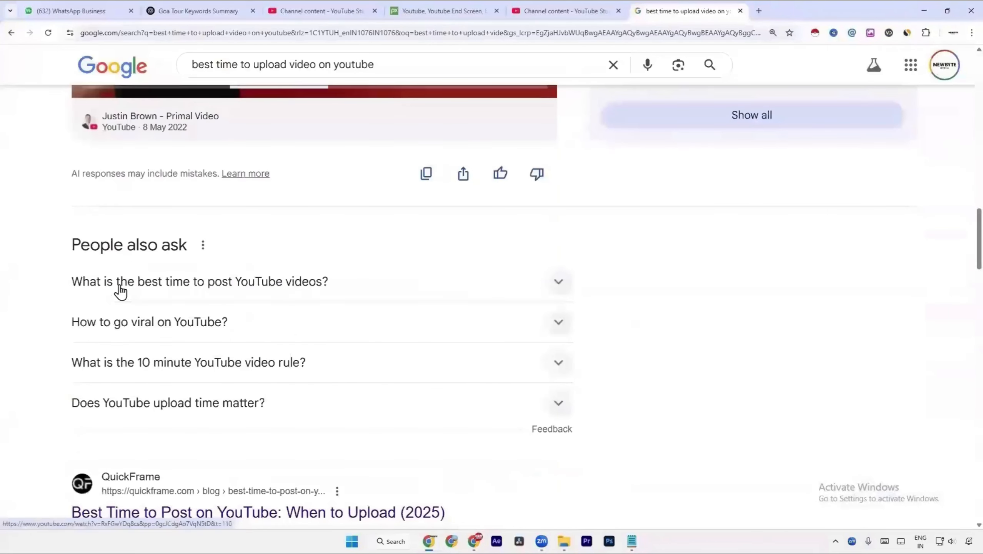
pyautogui.click(125, 283)
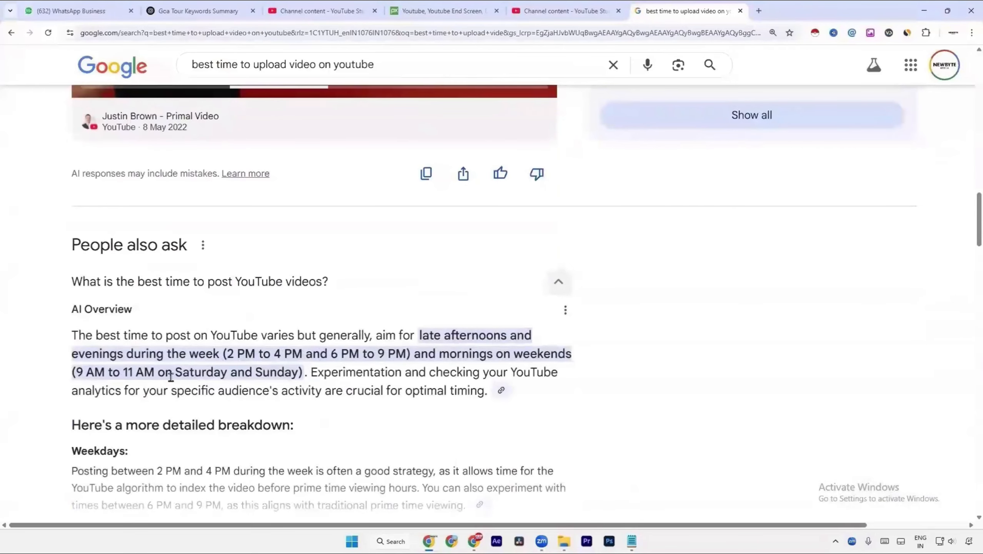
# Return to the Goa video's visibility settings in YouTube Studio, look through the offered publish times and close the list.
pyautogui.click(565, 10)
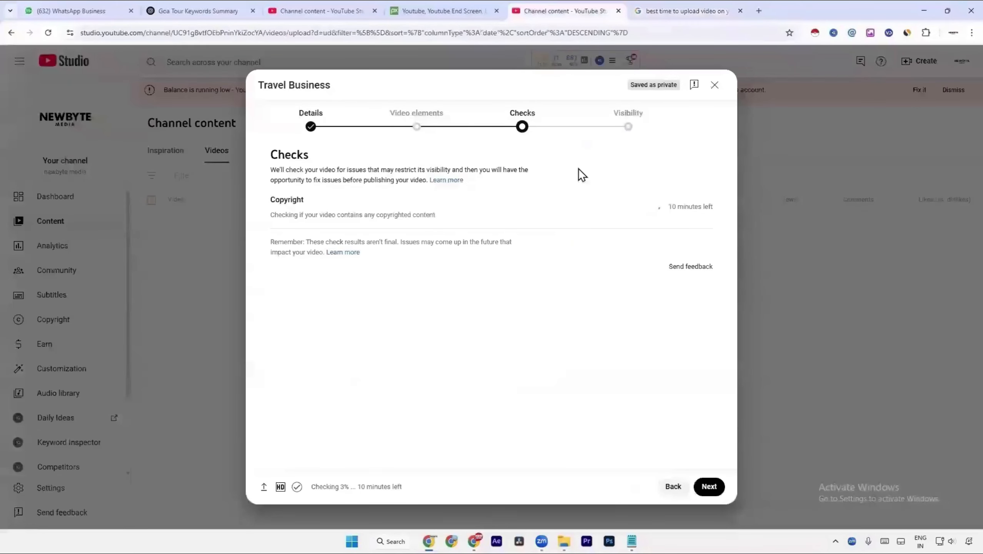
pyautogui.click(287, 7)
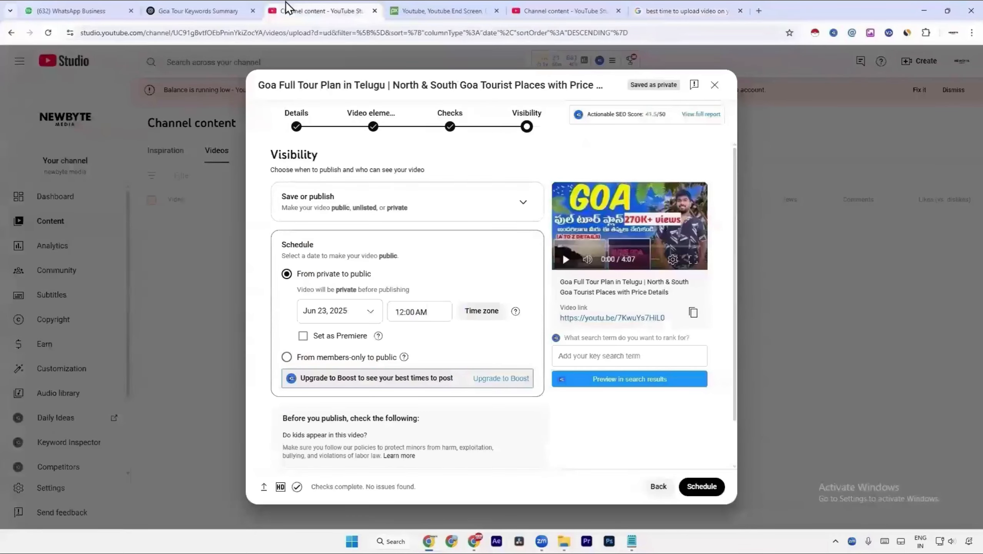
pyautogui.click(437, 312)
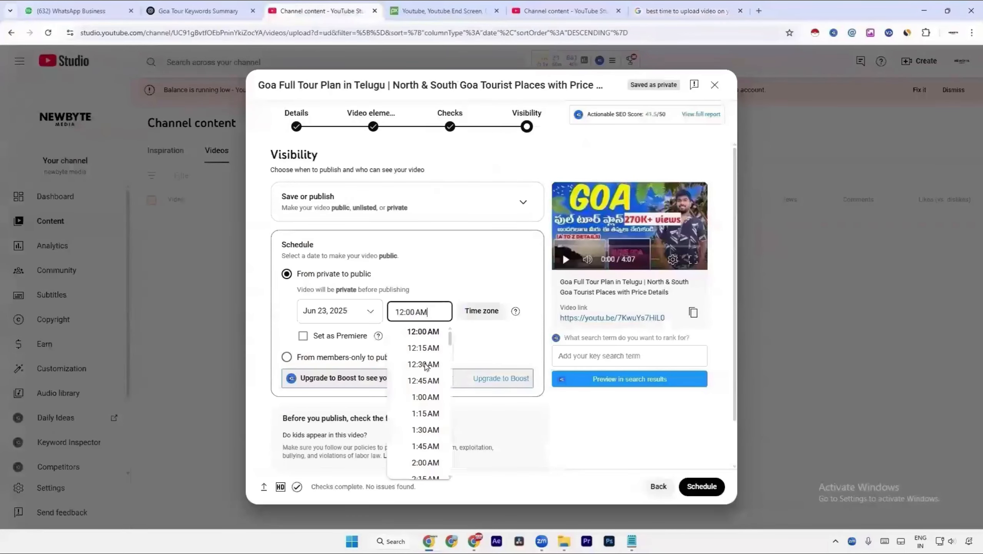
pyautogui.scroll(-5, 428, 373)
pyautogui.click(462, 170)
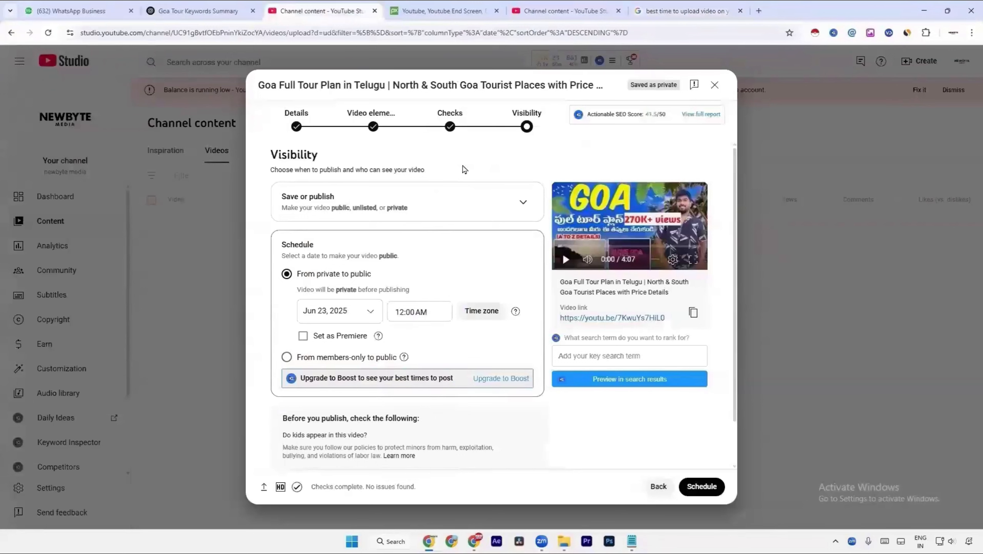
# Switch the Goa video from scheduled release to immediate Public visibility and publish it.
pyautogui.scroll(-1, 462, 170)
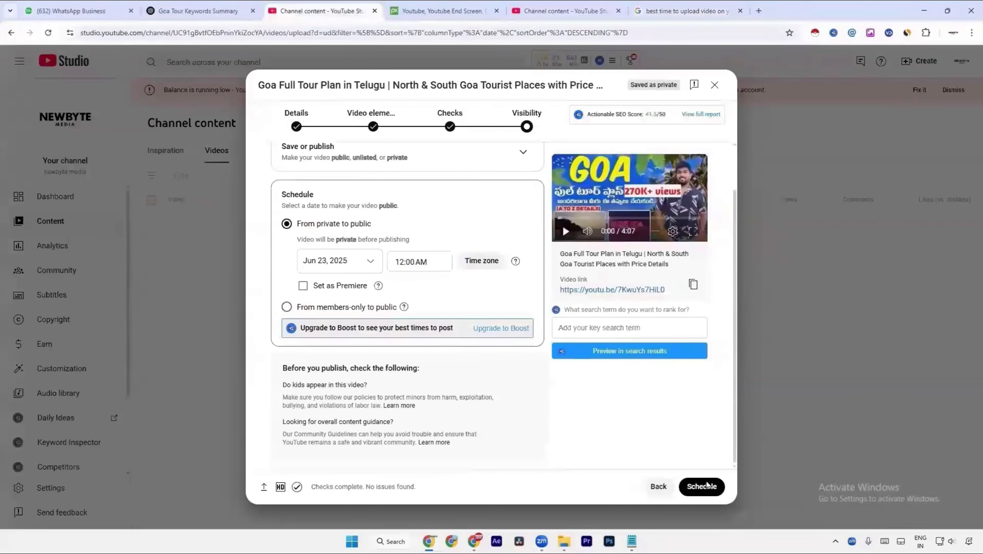
pyautogui.scroll(1, 449, 201)
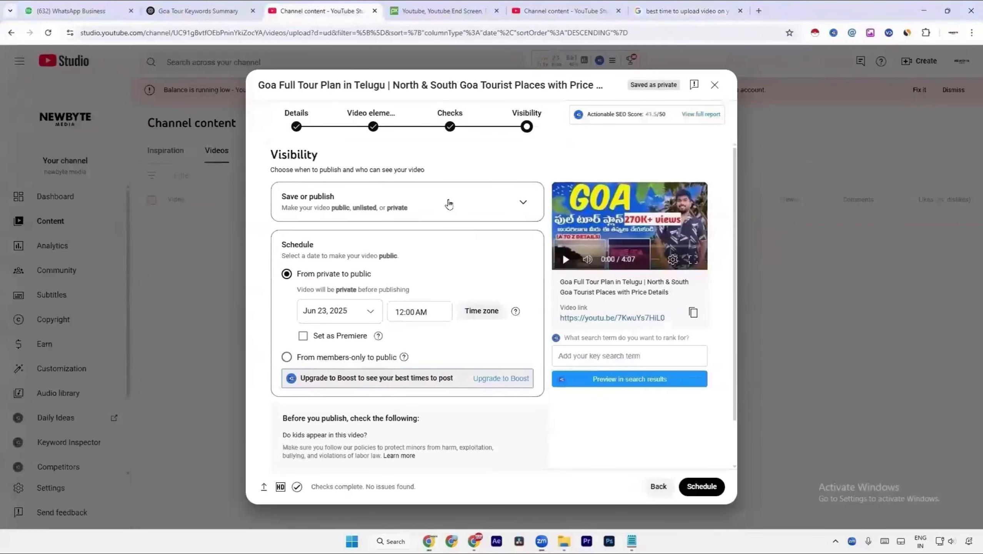
pyautogui.click(449, 203)
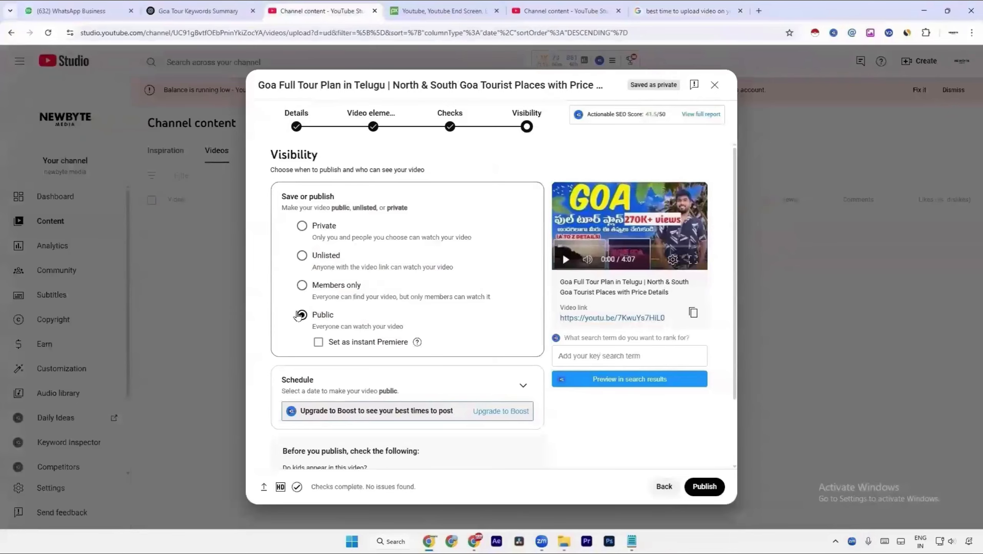
pyautogui.click(706, 490)
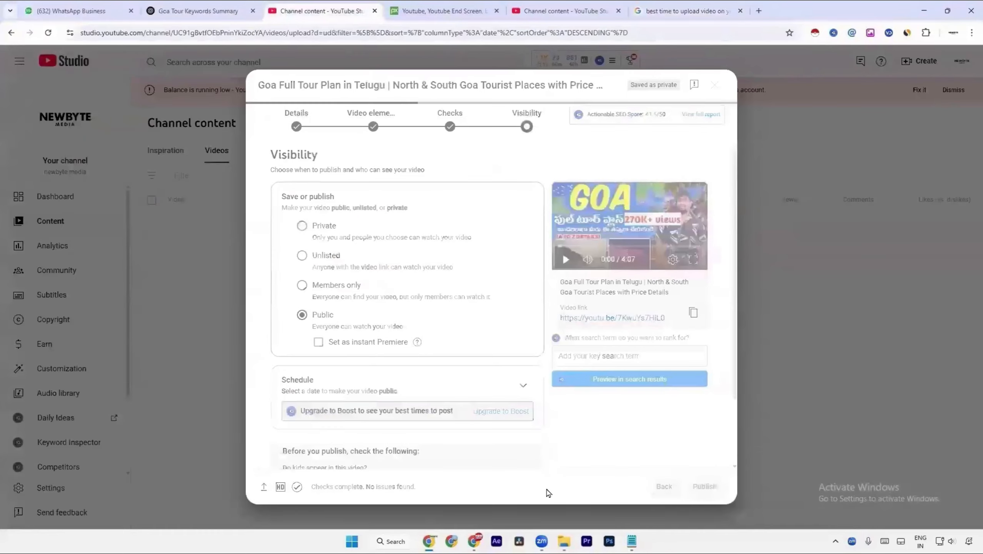